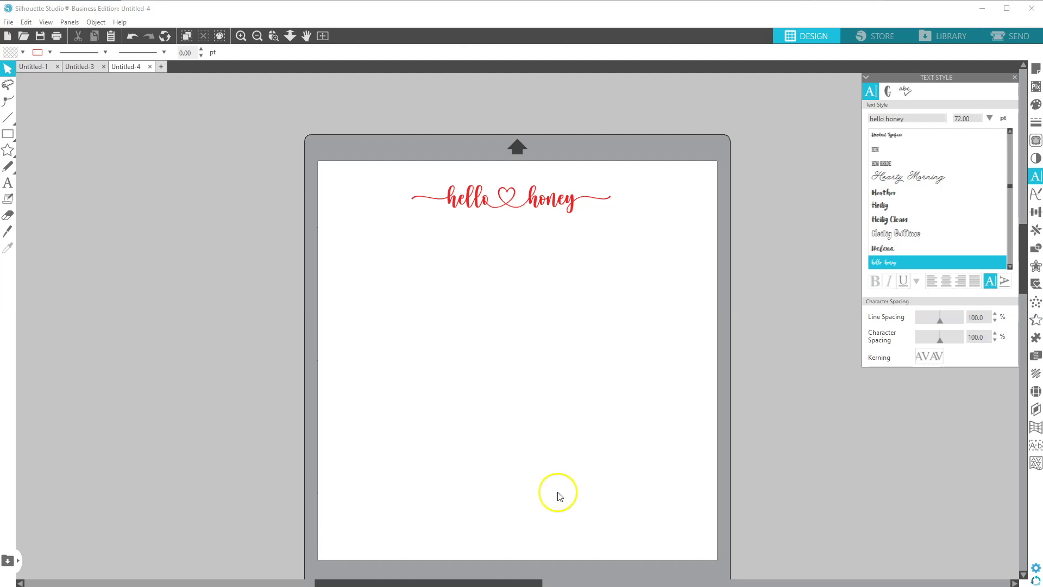
Switch to the browser and examine the glyph article's character chart and the Silhouette Studio software comparison chart
key(alt+Tab)
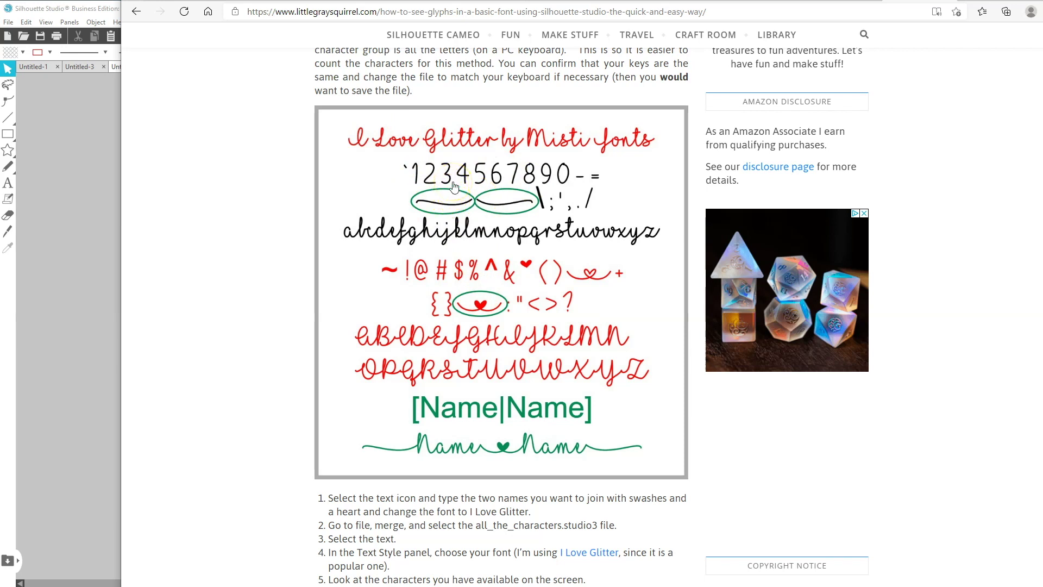
scroll(298, 159, up, 2)
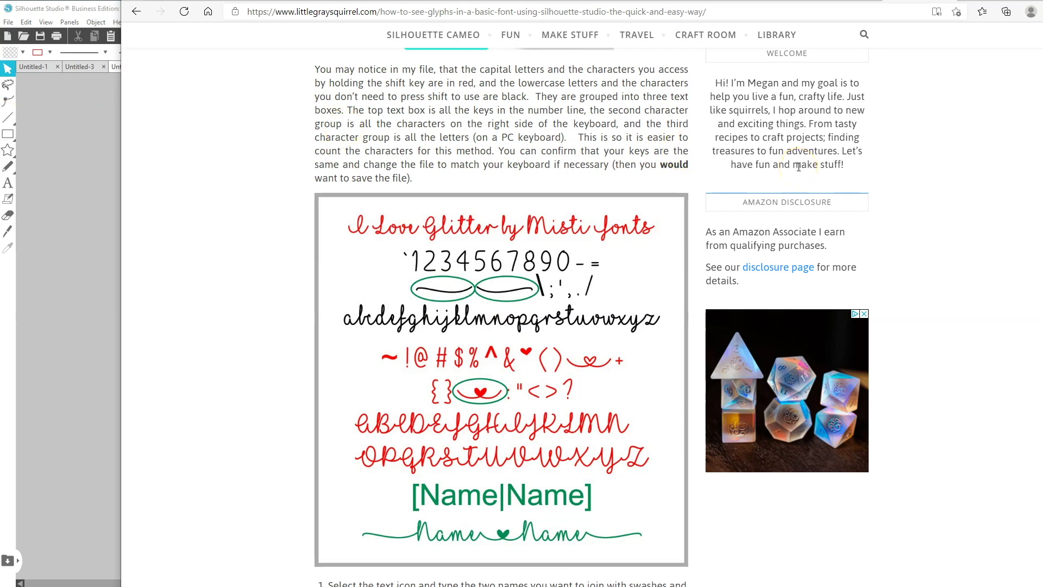
key(alt+Left)
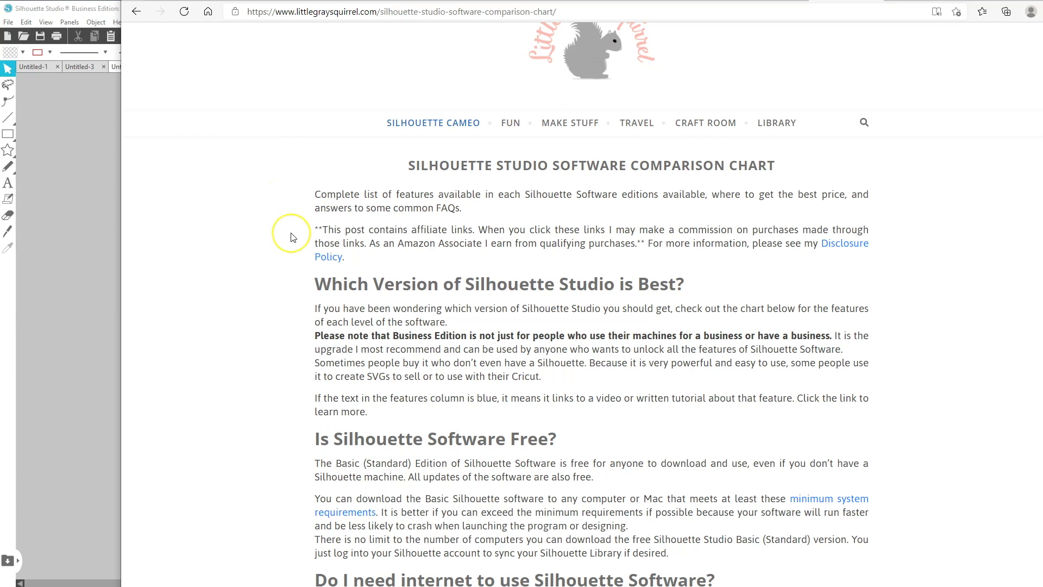
scroll(292, 237, down, 4)
scroll(292, 237, down, 20)
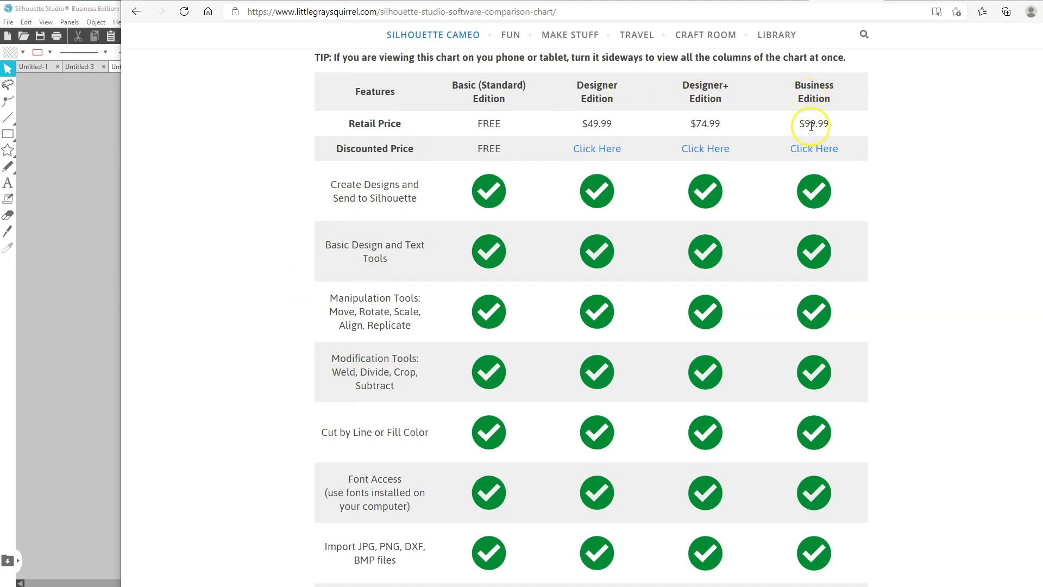
scroll(810, 126, down, 15)
scroll(810, 126, down, 3)
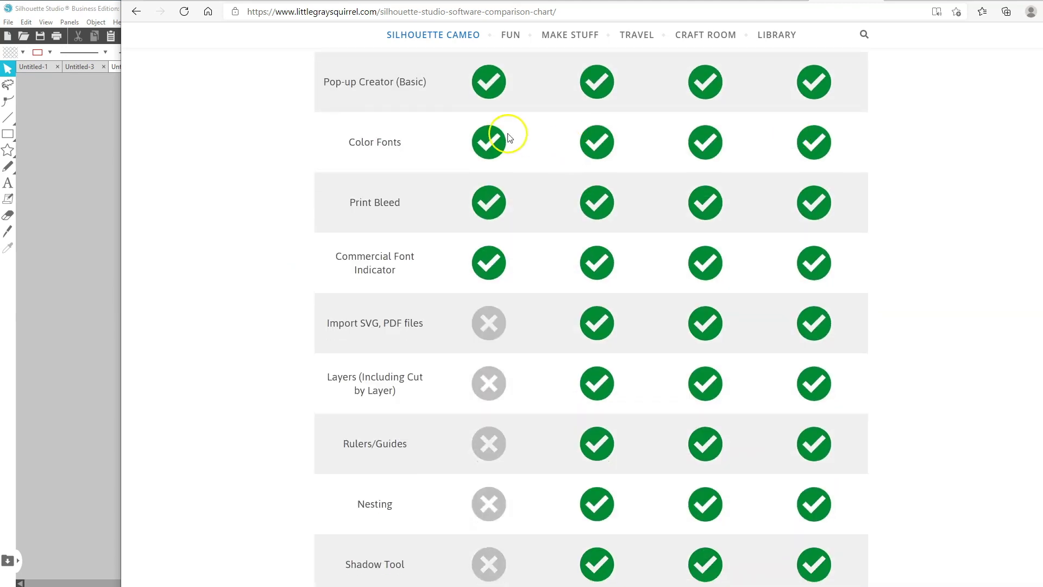
scroll(728, 272, down, 15)
scroll(728, 271, up, 10)
scroll(730, 273, up, 20)
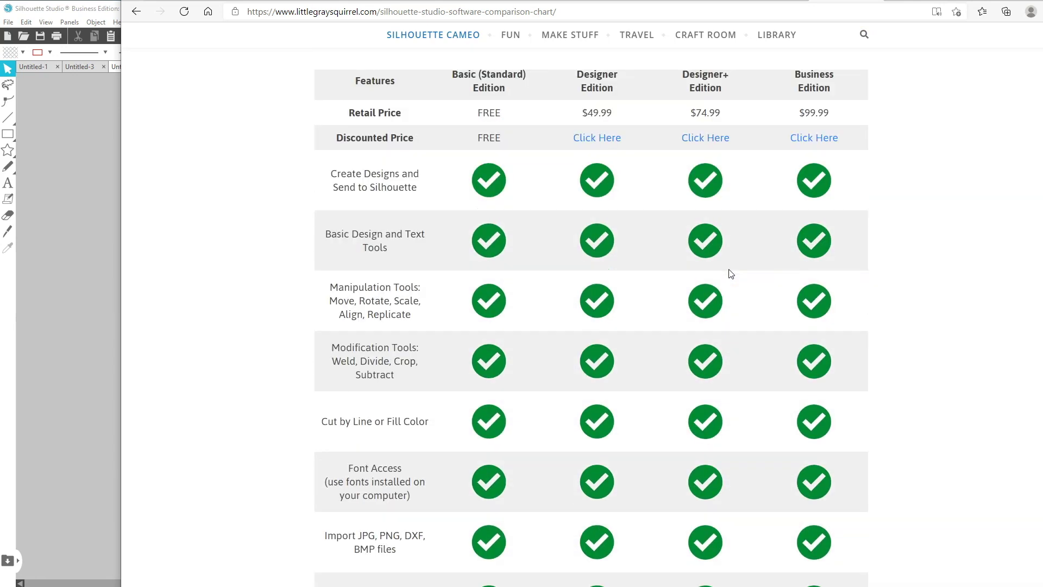
scroll(355, 163, down, 4)
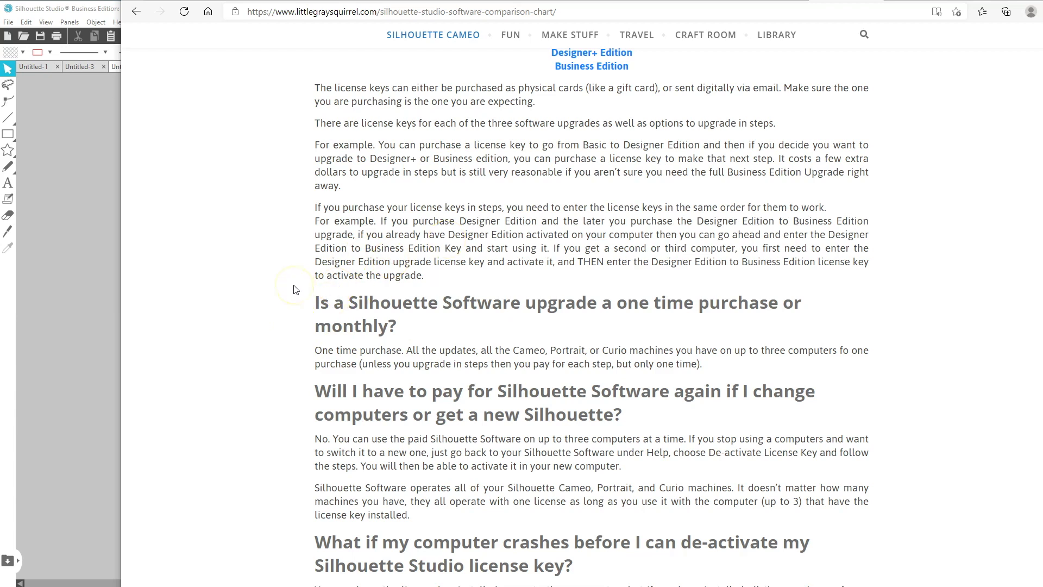
click(103, 286)
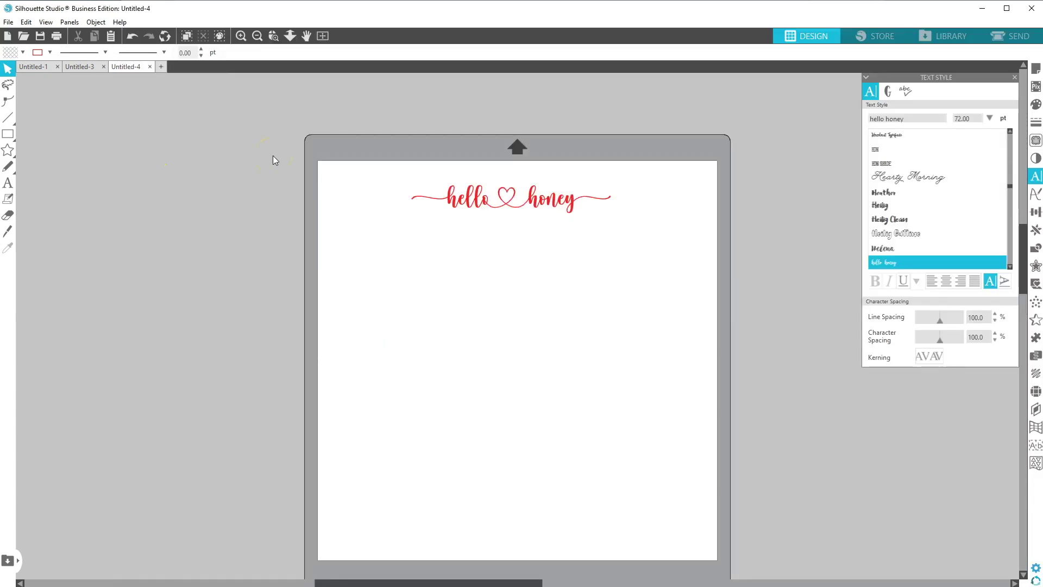
Switch to the Hello-Honey folder in File Explorer and examine the install options for its three selected OpenType font files
click(413, 179)
click(463, 235)
click(302, 550)
key(alt+Tab)
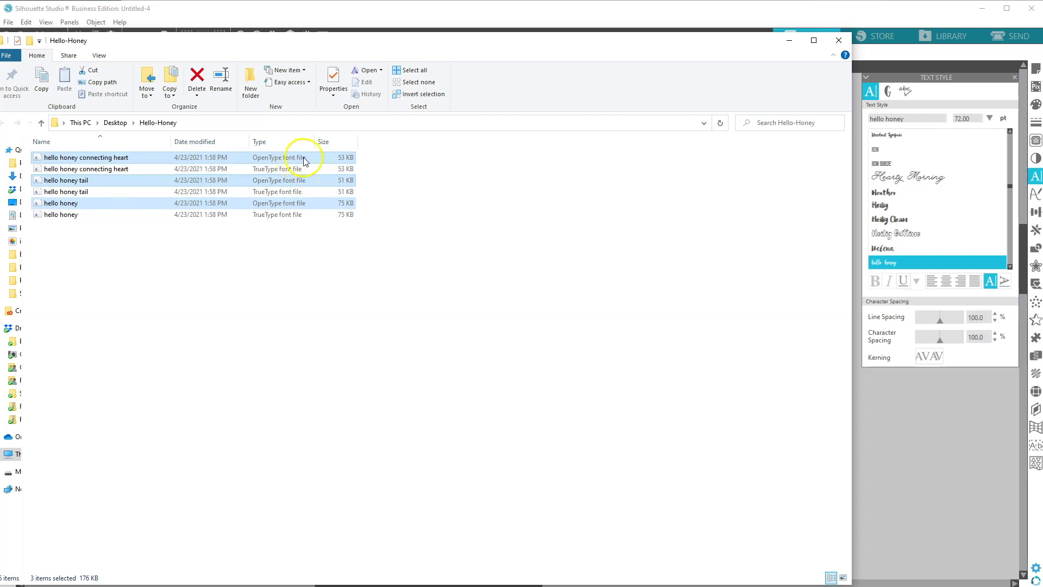
right_click(303, 204)
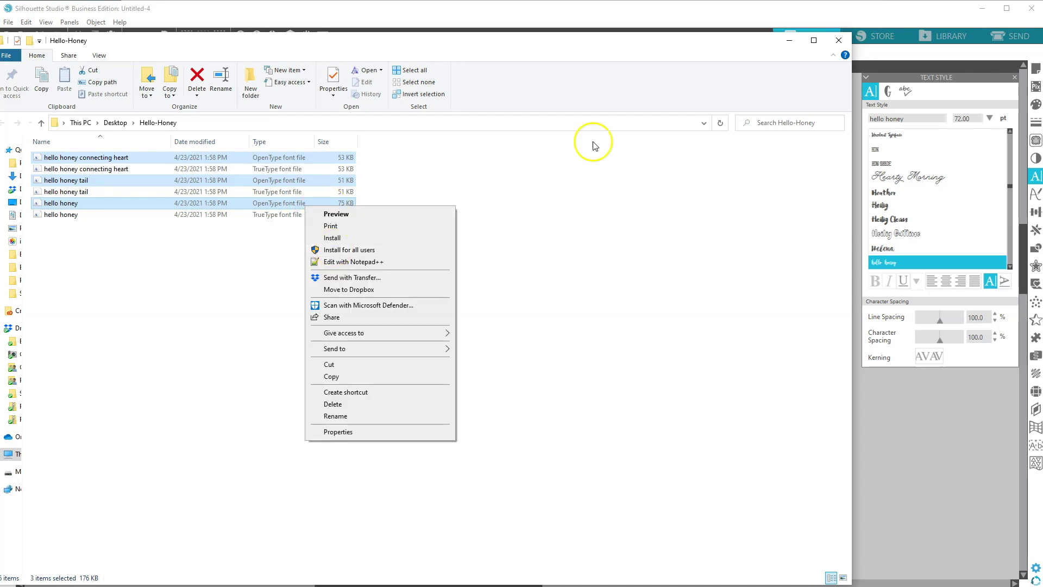
click(836, 42)
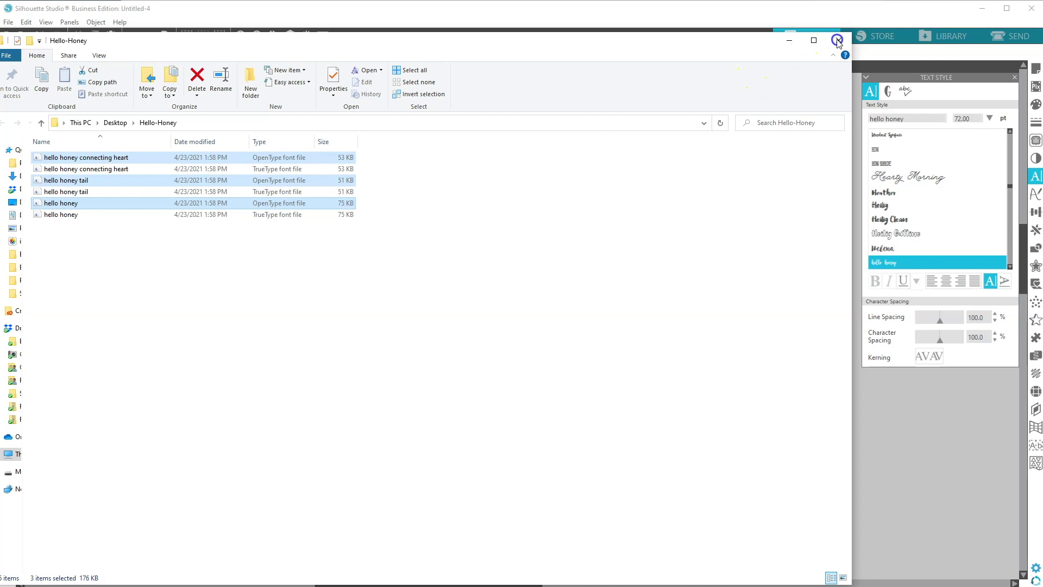
click(837, 40)
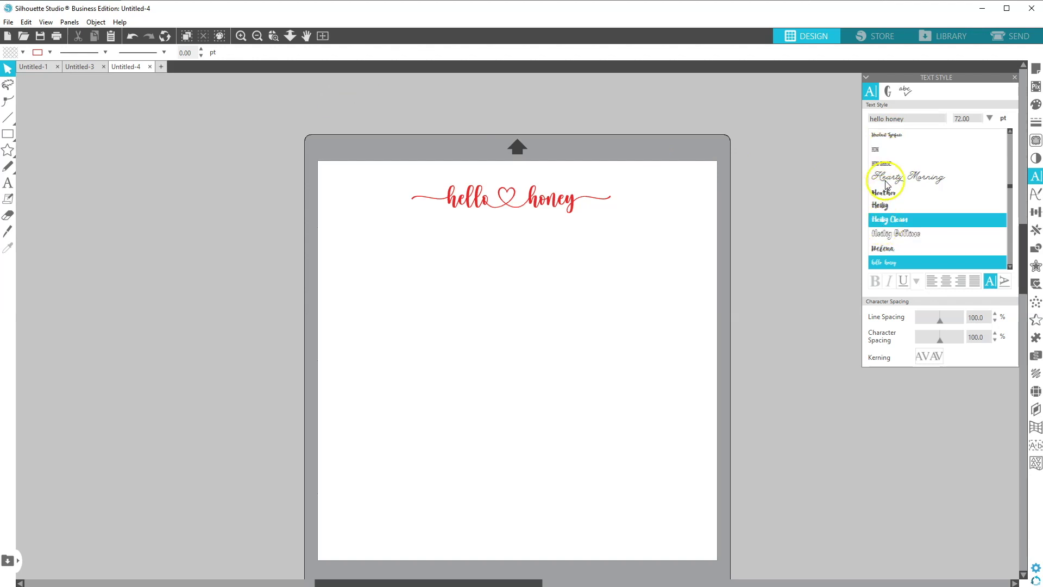
Set the program to be viewed as Designer Edition
click(504, 228)
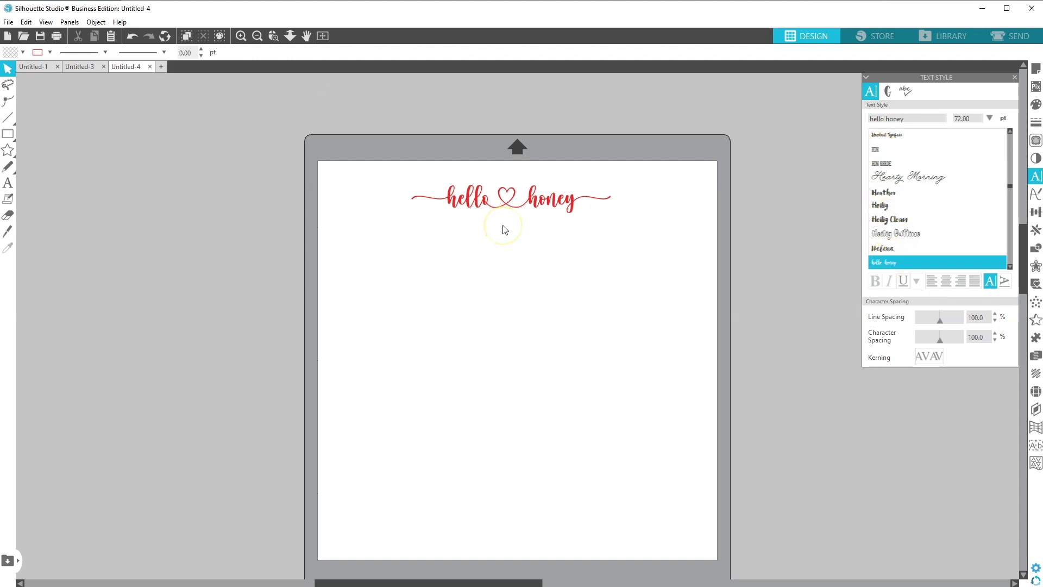
click(120, 22)
mouse_move(163, 117)
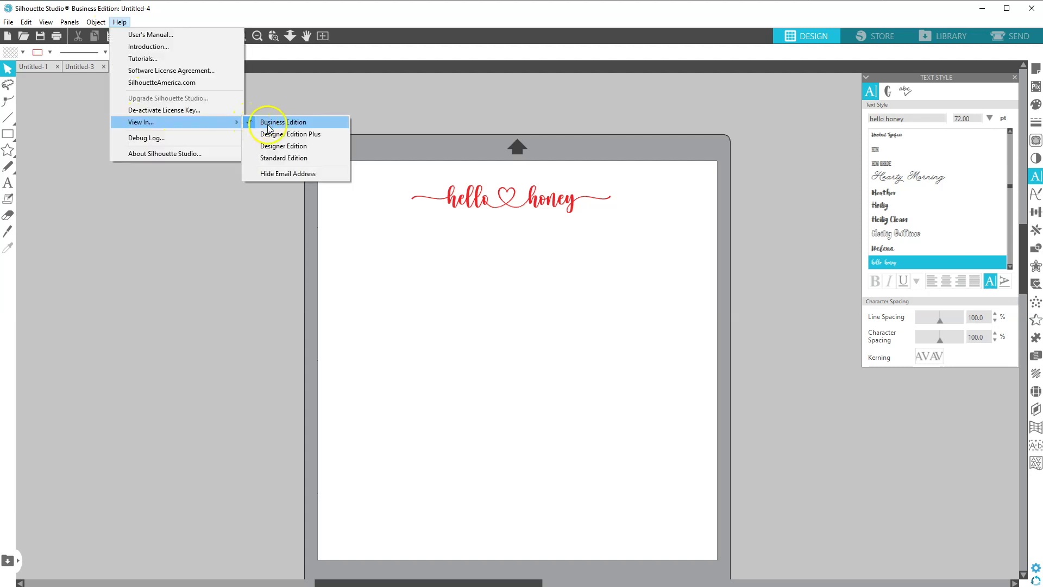
click(276, 148)
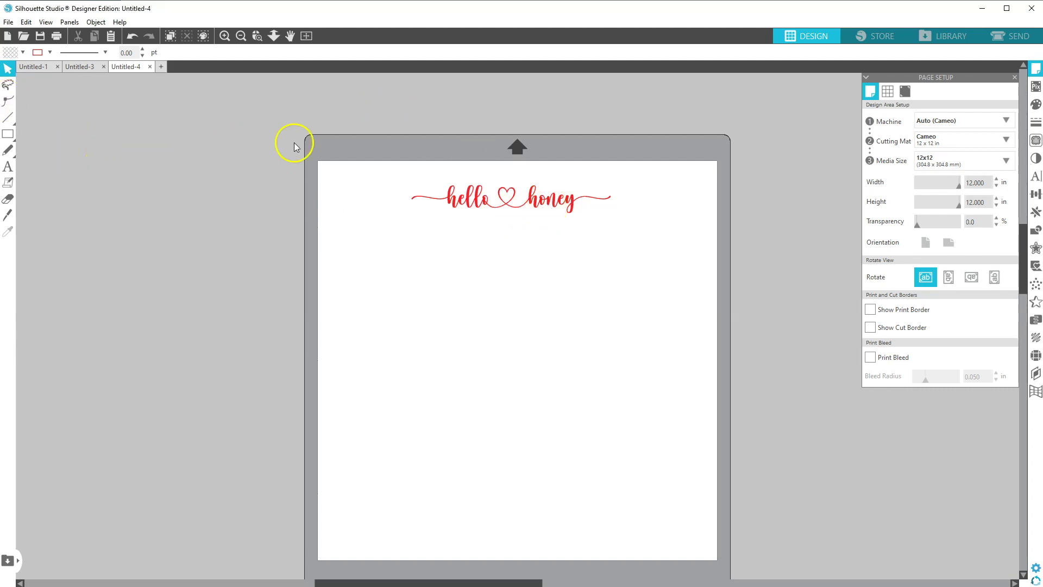
Start a text object with the letter h below the sample phrase and display the hello honey font's glyphs
click(8, 150)
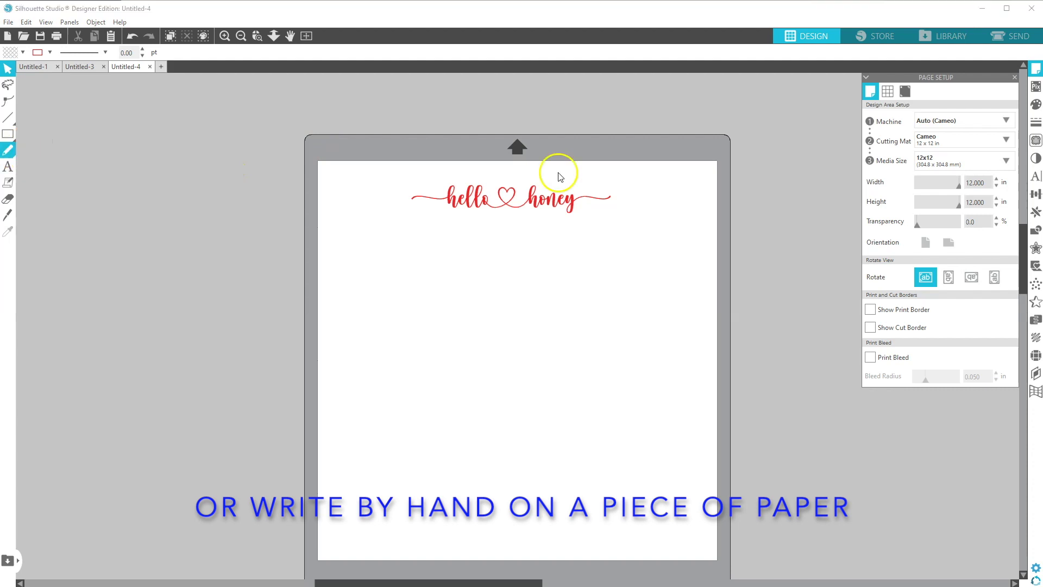
click(5, 167)
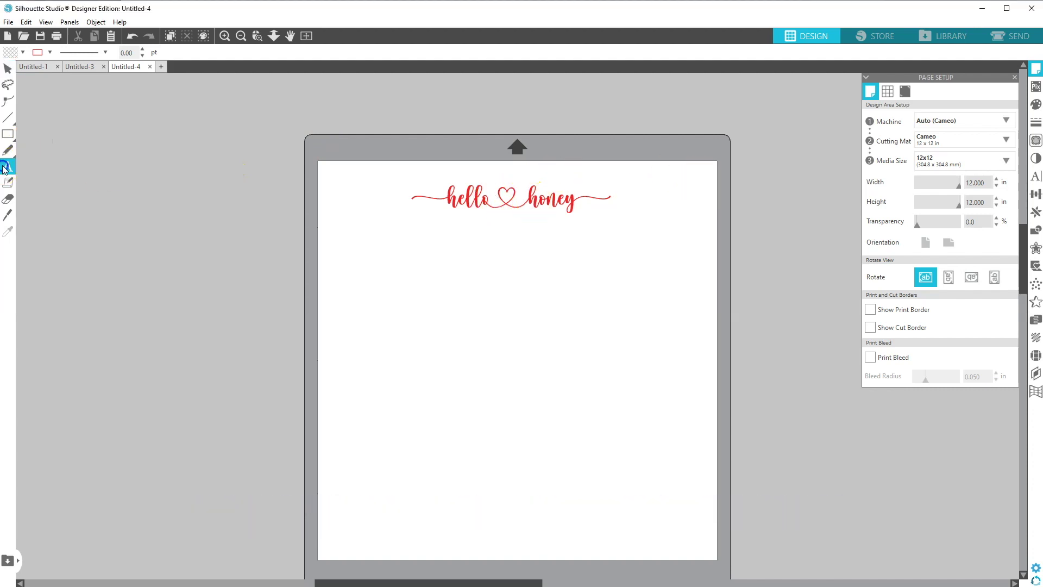
click(346, 278)
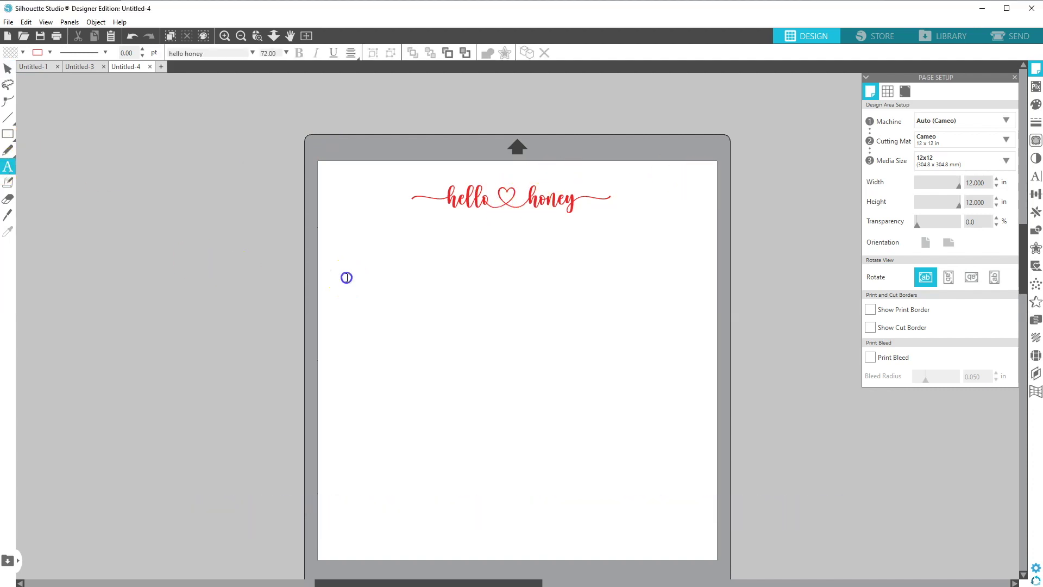
text(h)
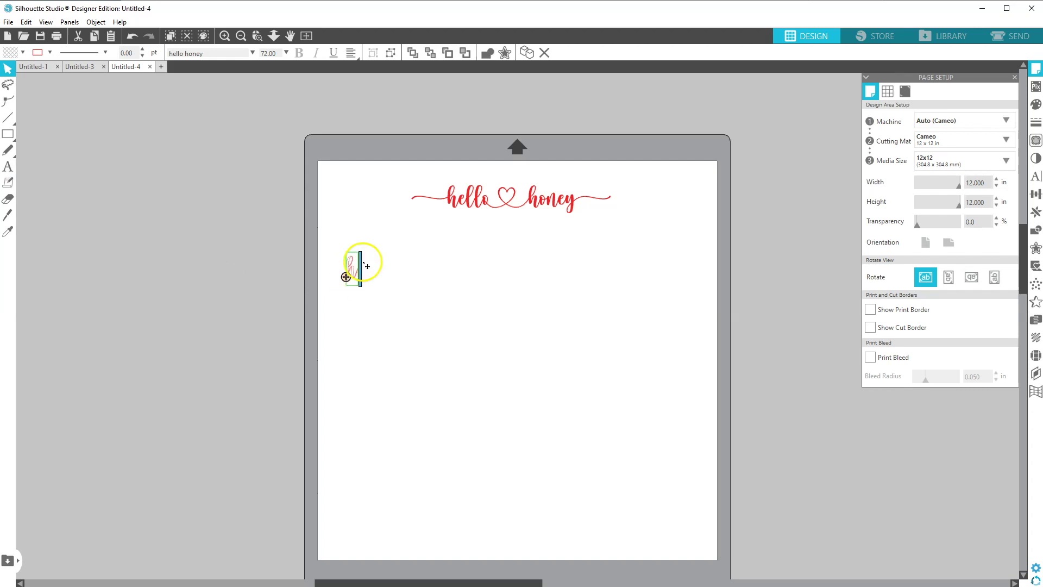
click(1035, 178)
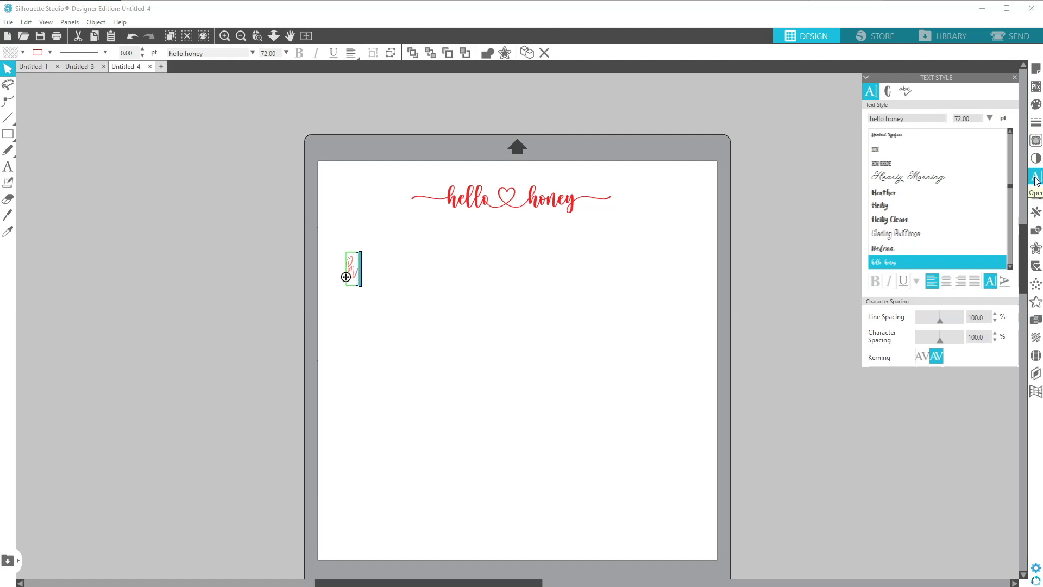
click(888, 91)
click(894, 119)
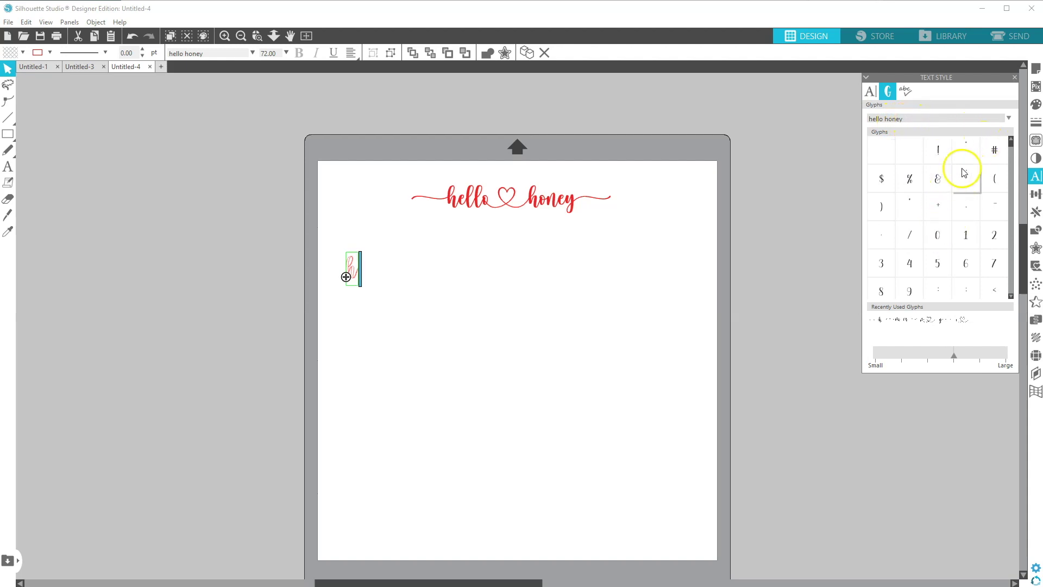
Insert the h glyph with the leading tail into the text and delete the plain h before it
click(1011, 296)
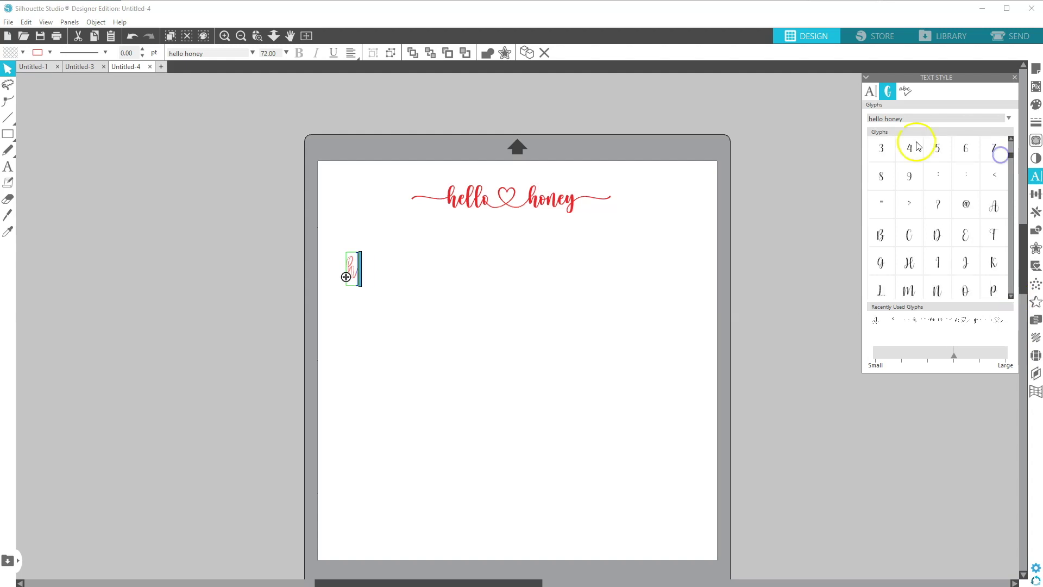
drag(1012, 154, 1021, 254)
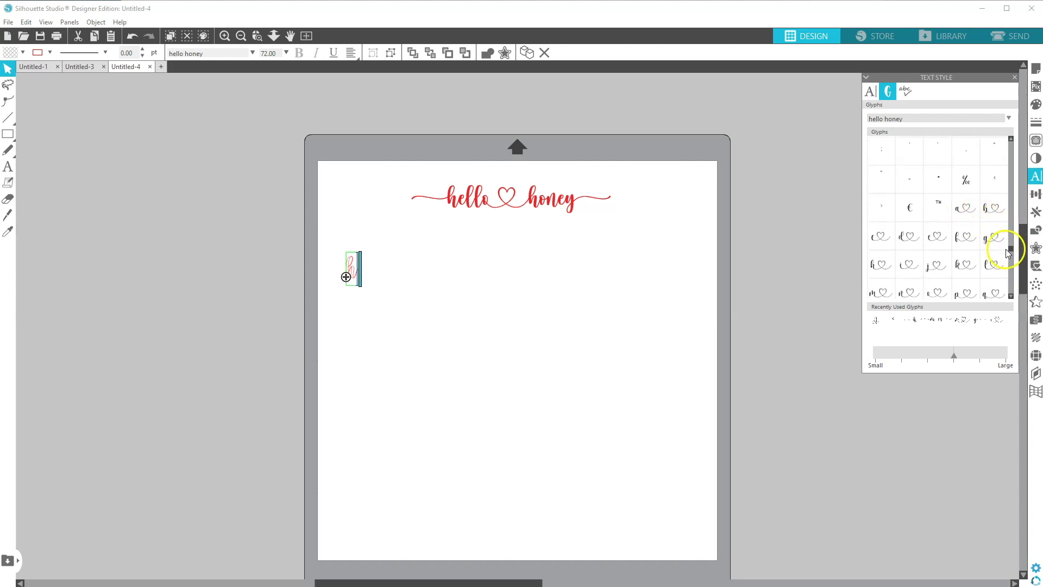
scroll(1015, 254, down, 1)
drag(1015, 251, 1015, 262)
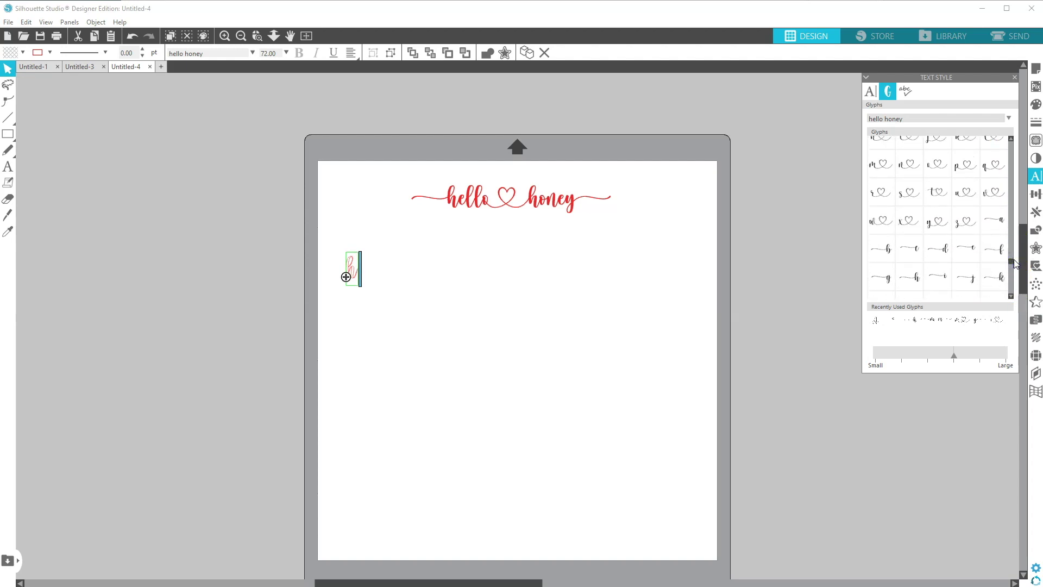
click(432, 202)
double_click(913, 275)
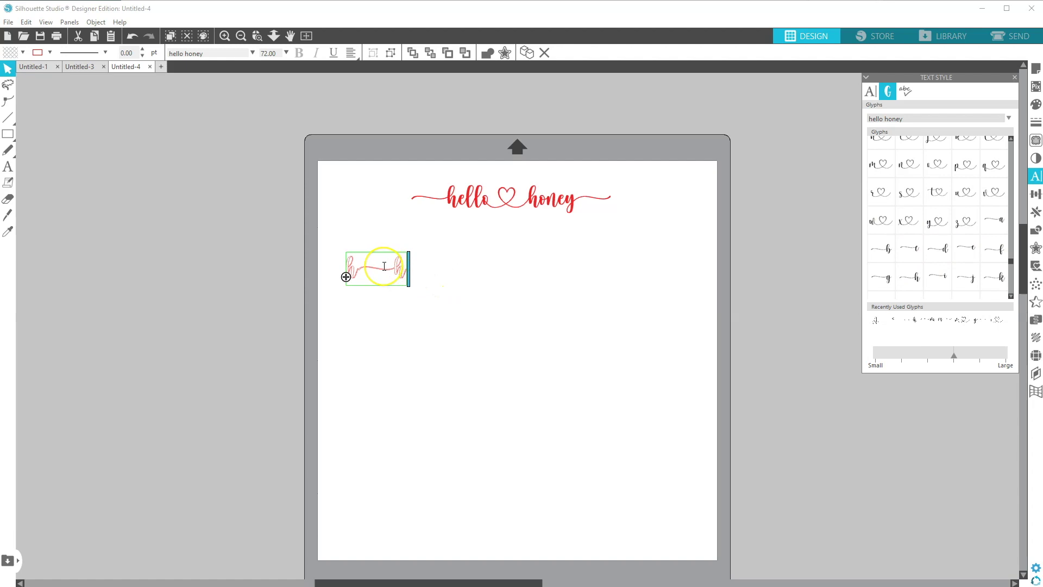
key(BackSpace)
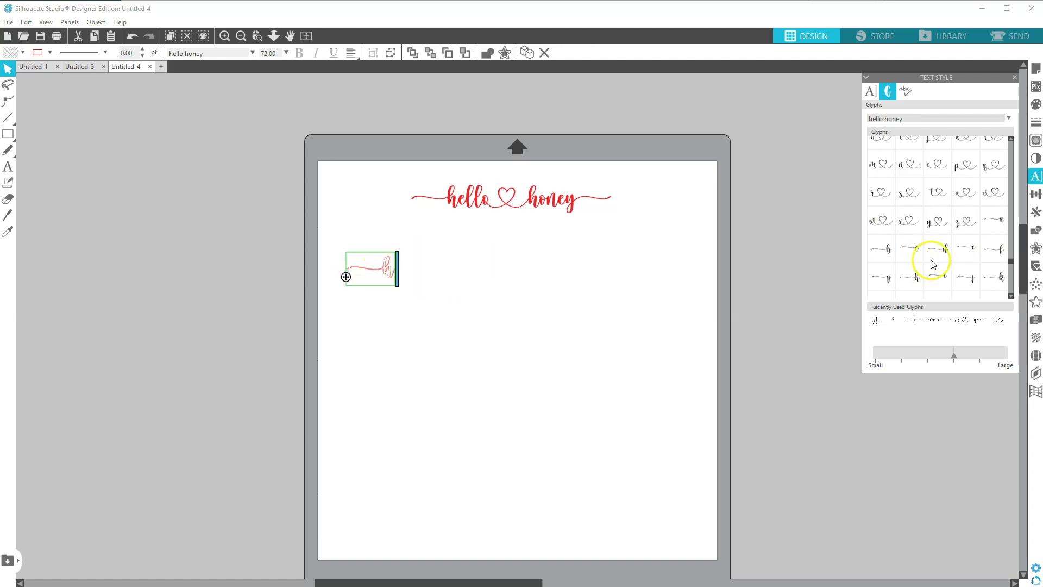
Complete the word hello by adding the plain e, l and l glyphs and the o glyph with the connecting heart
drag(1012, 265, 1015, 181)
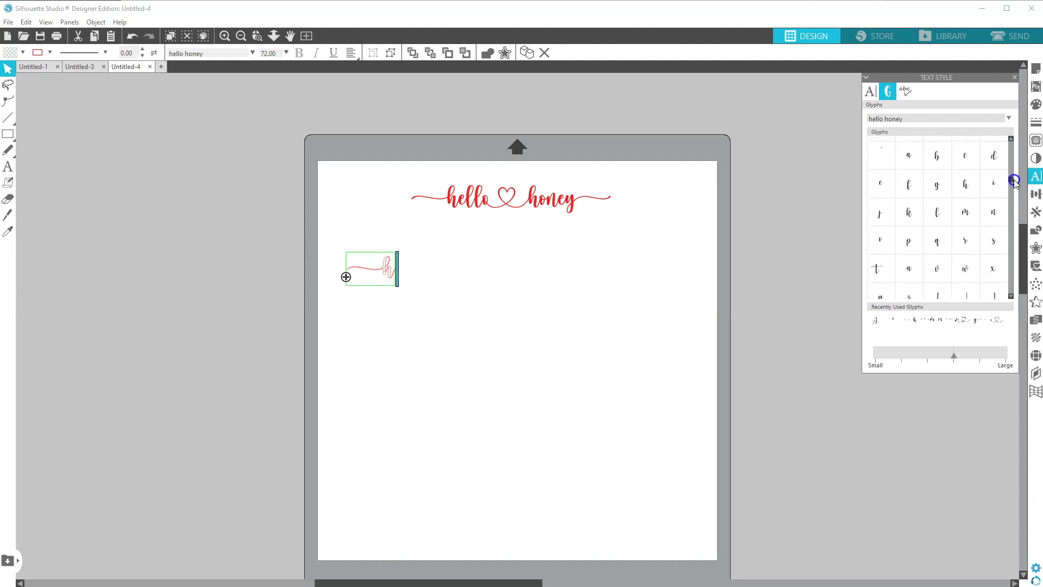
double_click(885, 185)
double_click(943, 214)
double_click(944, 216)
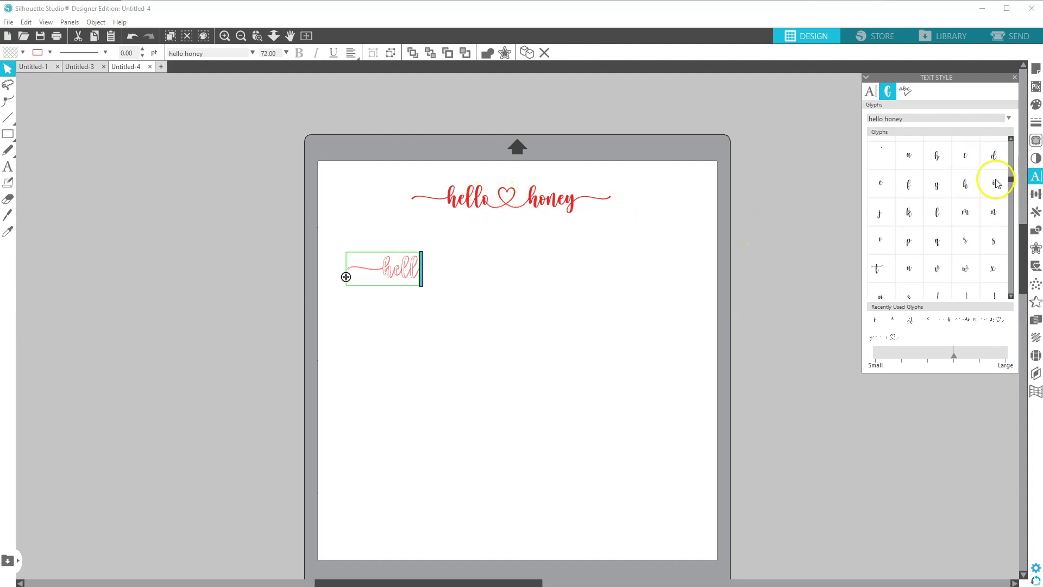
drag(1012, 180, 1012, 252)
double_click(935, 255)
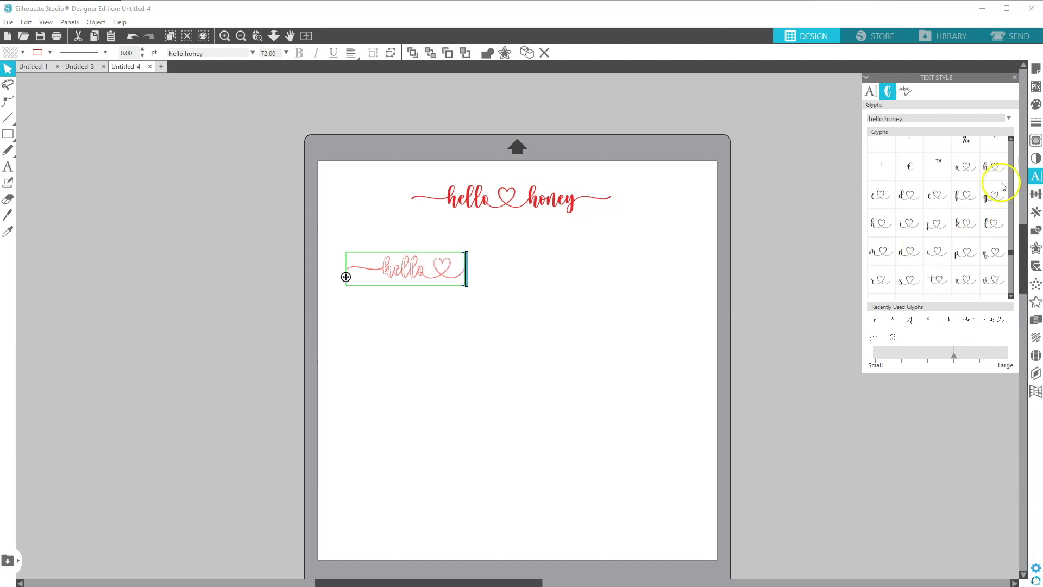
Complete the word honey after the heart with plain letters h, o, n, e and the y glyph with the ending tail
drag(1014, 255, 1015, 227)
drag(1017, 219, 1016, 180)
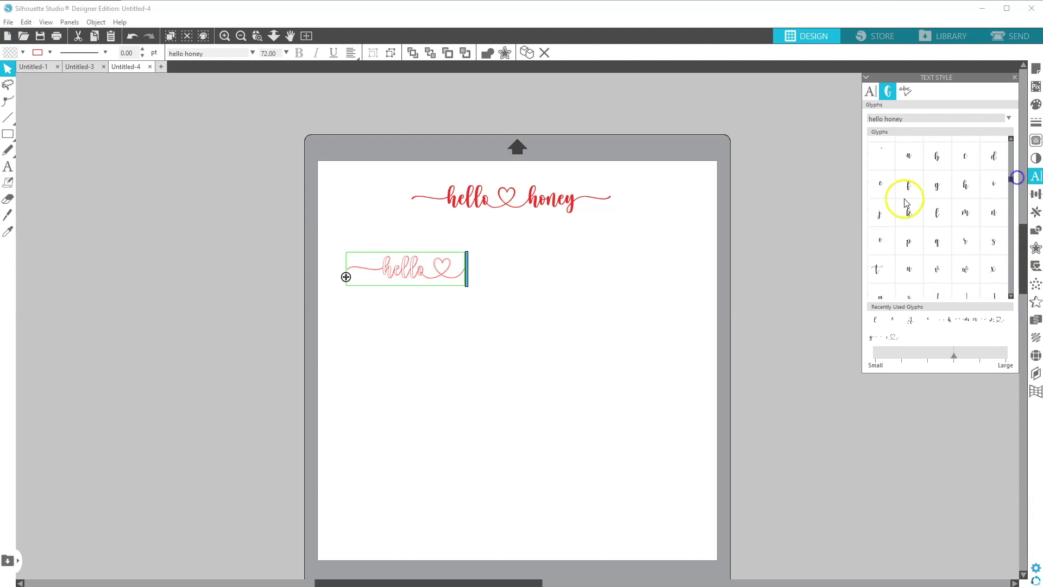
text(ho)
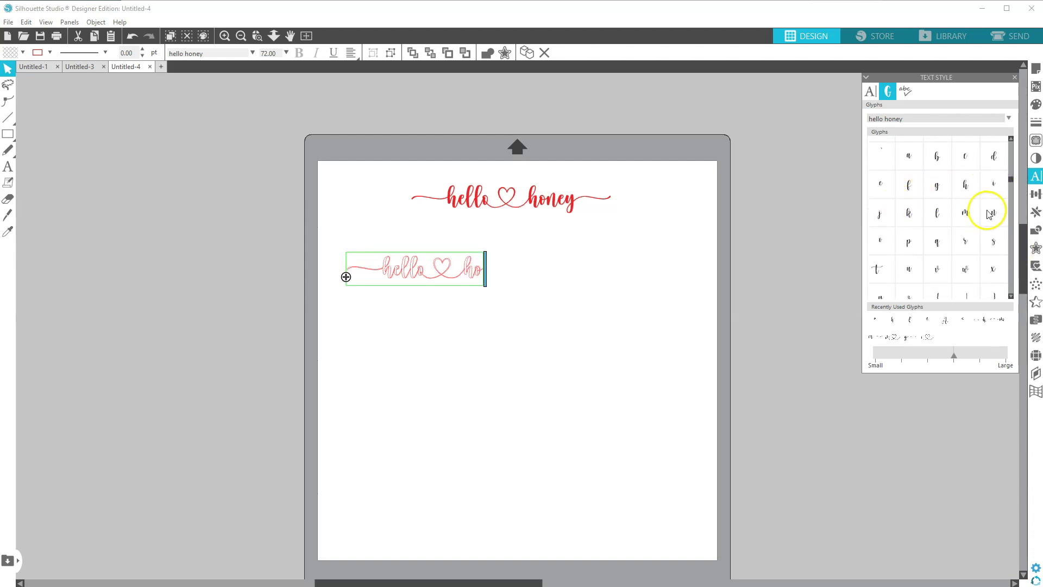
click(989, 213)
click(882, 184)
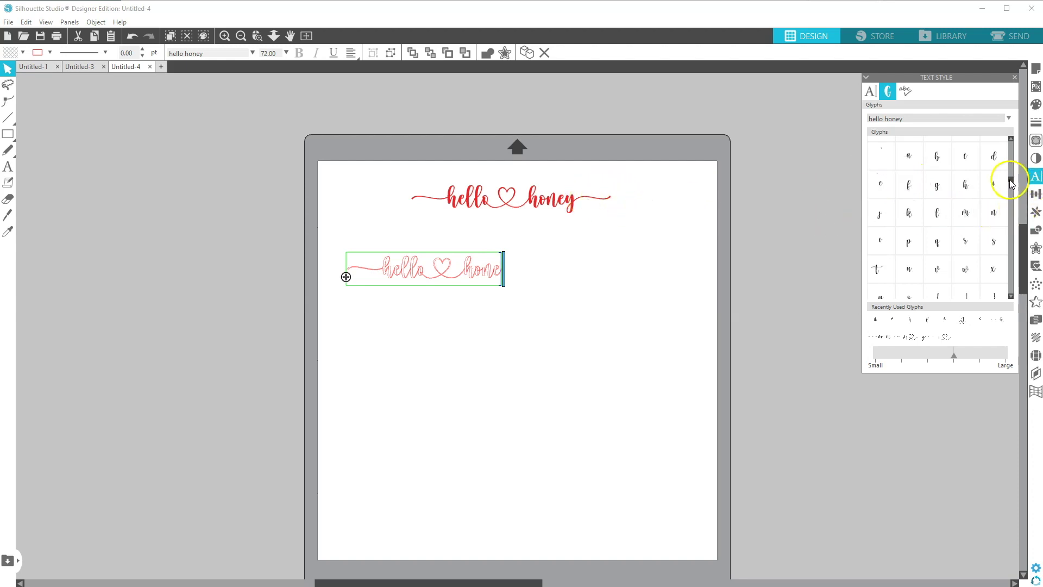
drag(1012, 184, 1019, 284)
click(599, 292)
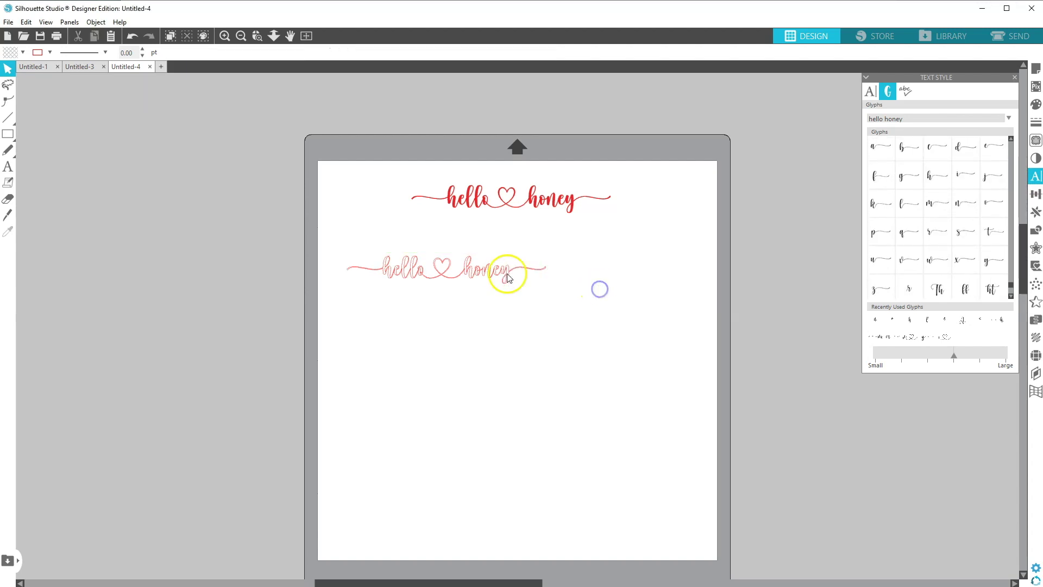
Move the new hello honey text directly beneath the sample phrase and fill it with red
drag(496, 270, 555, 252)
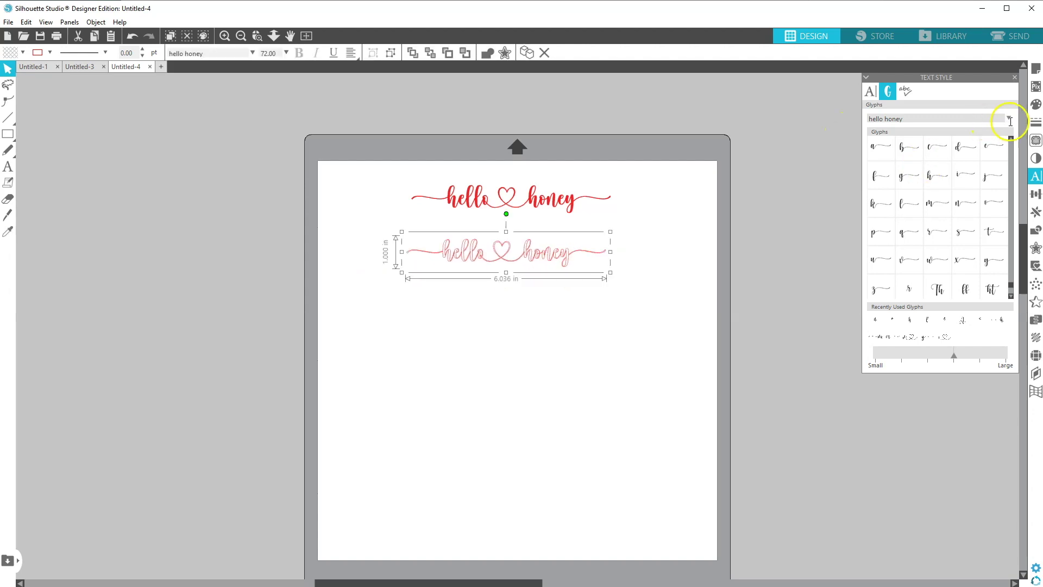
click(1037, 105)
click(562, 258)
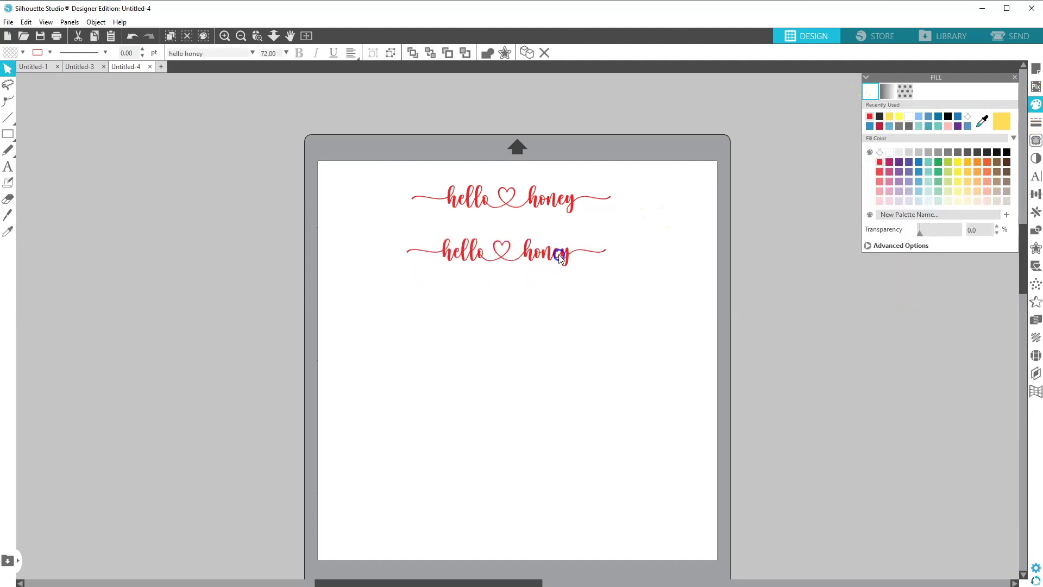
Remove the fill from the new hello honey text and weld its overlapping letters together
click(22, 50)
click(16, 96)
scroll(480, 348, up, 5)
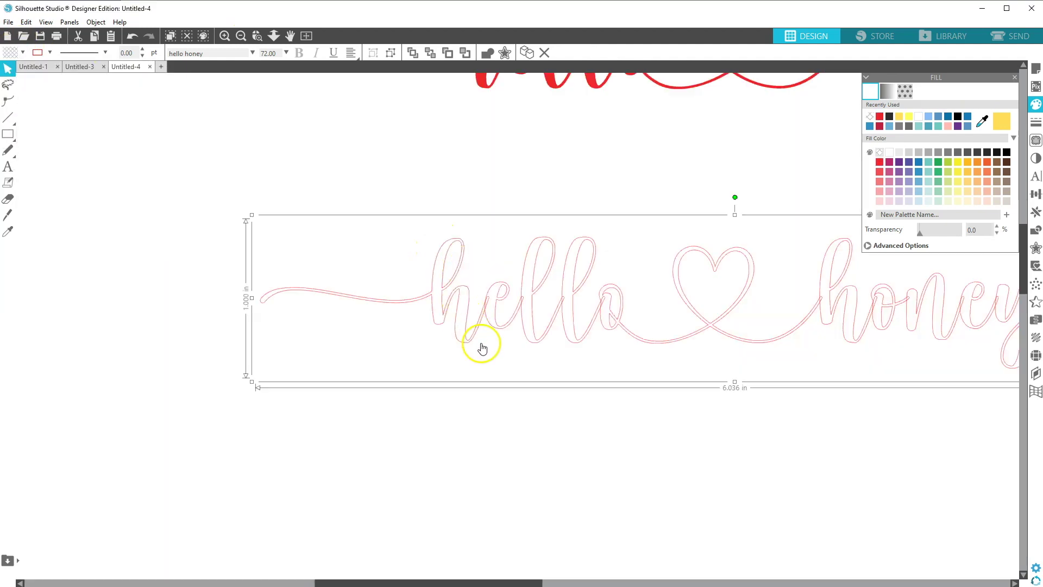
click(490, 298)
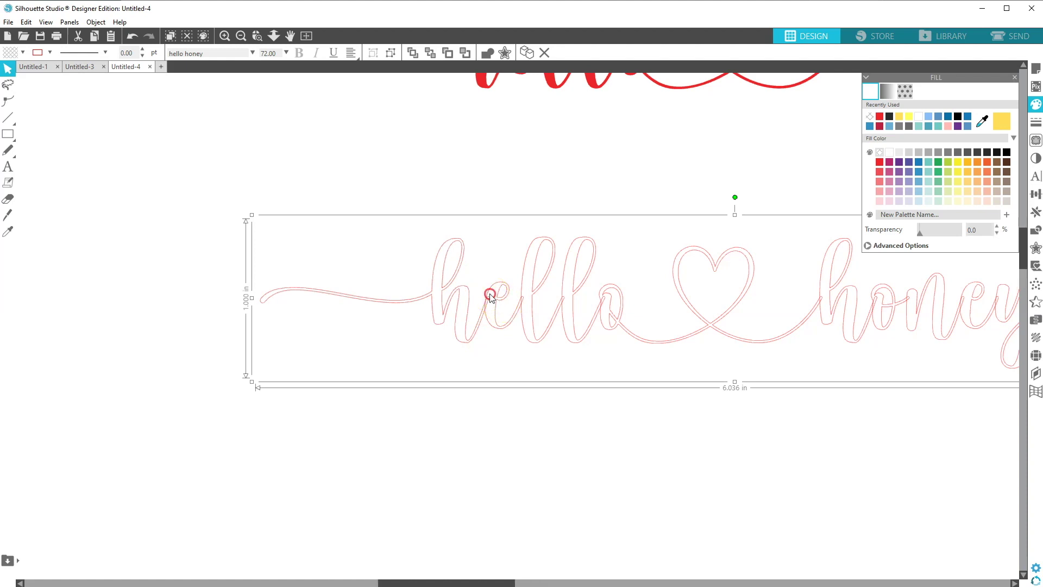
right_click(491, 297)
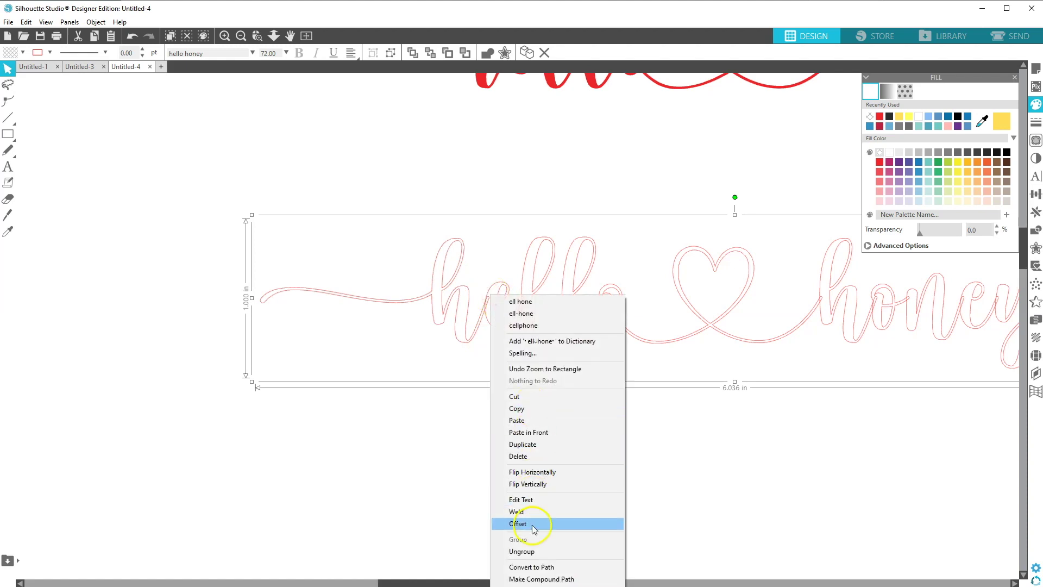
click(525, 512)
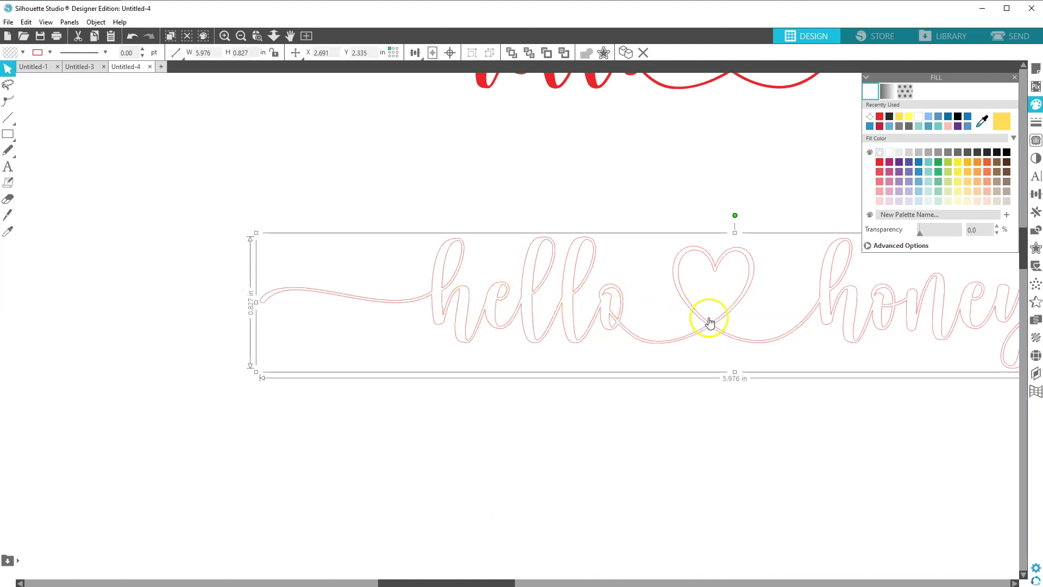
click(240, 36)
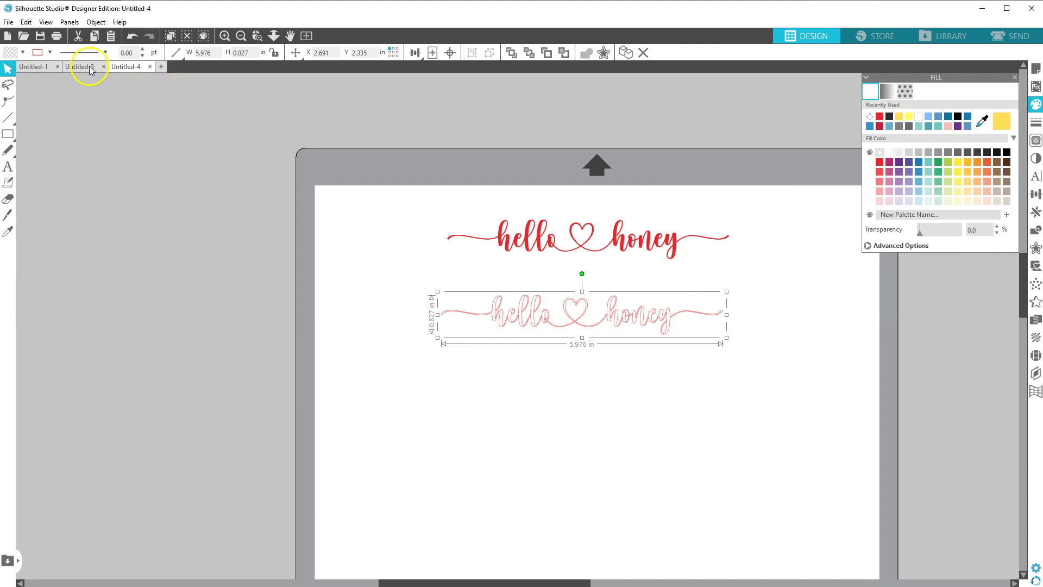
Switch to the Untitled-1 document and view the program as the basic edition
click(35, 67)
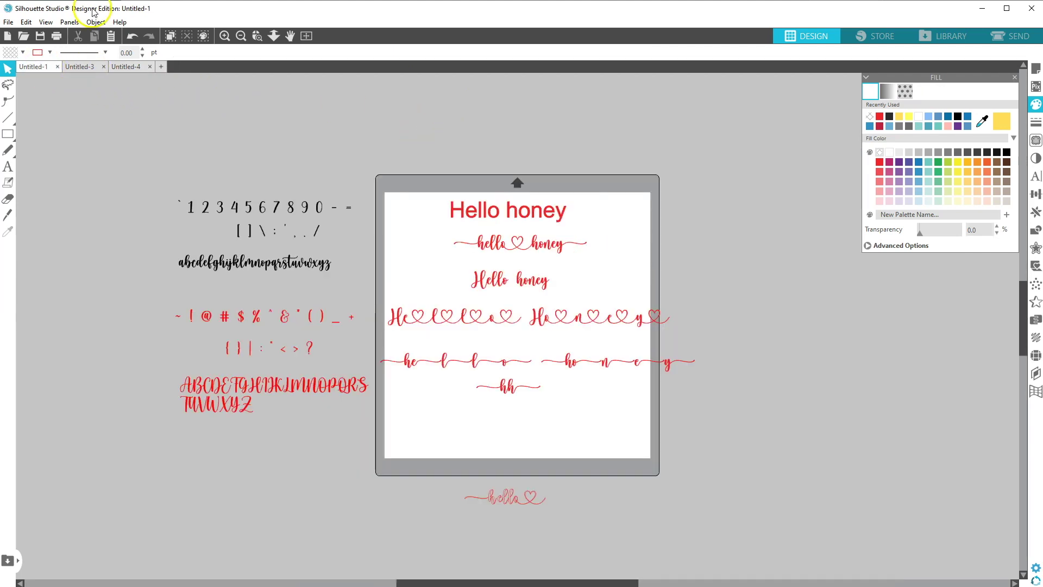
click(120, 21)
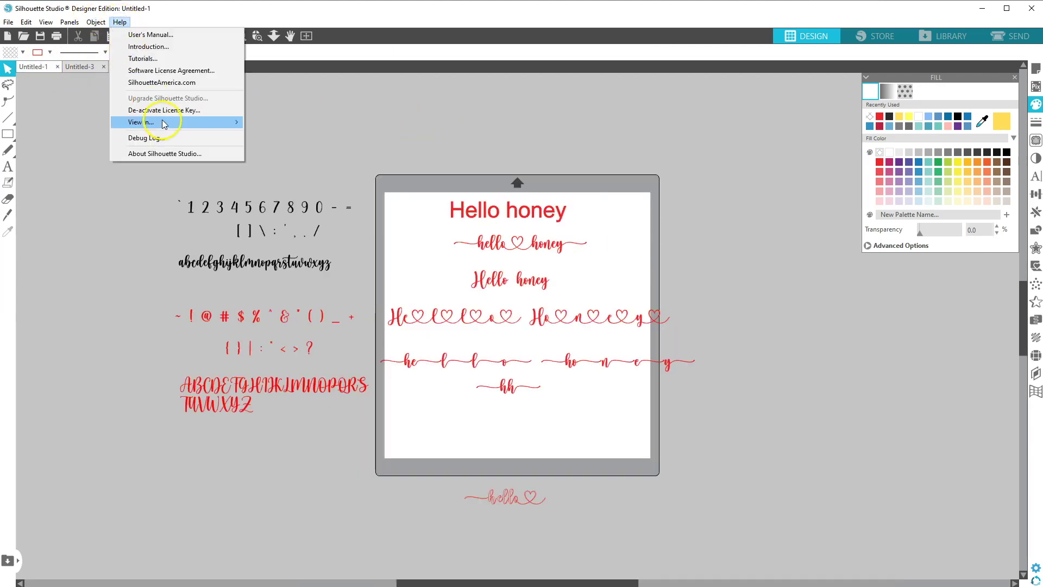
mouse_move(244, 130)
click(262, 157)
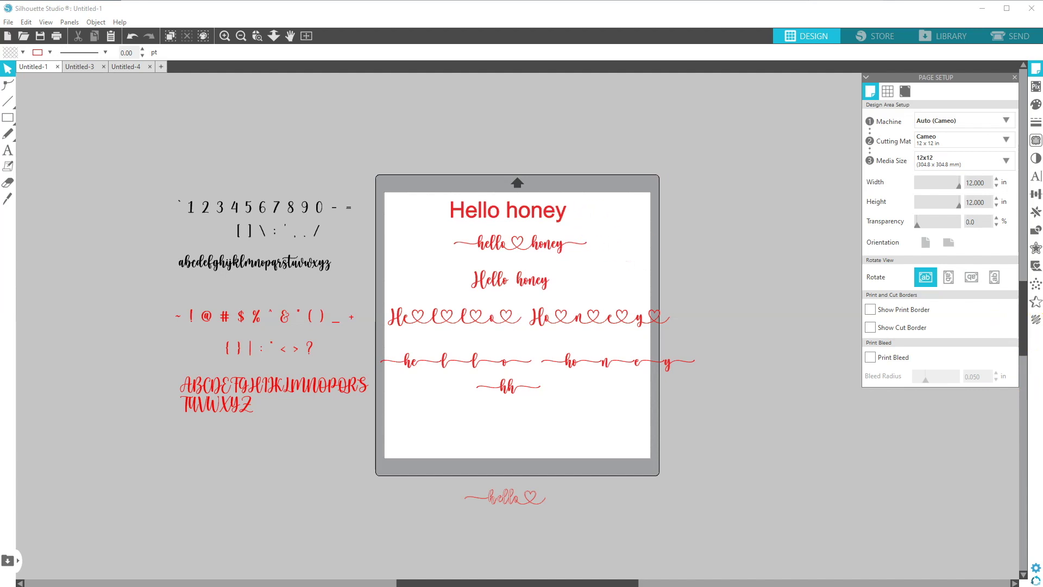
Open the text style settings, choose the hello honey font and bring its connecting-heart and tail variants into view
click(1036, 175)
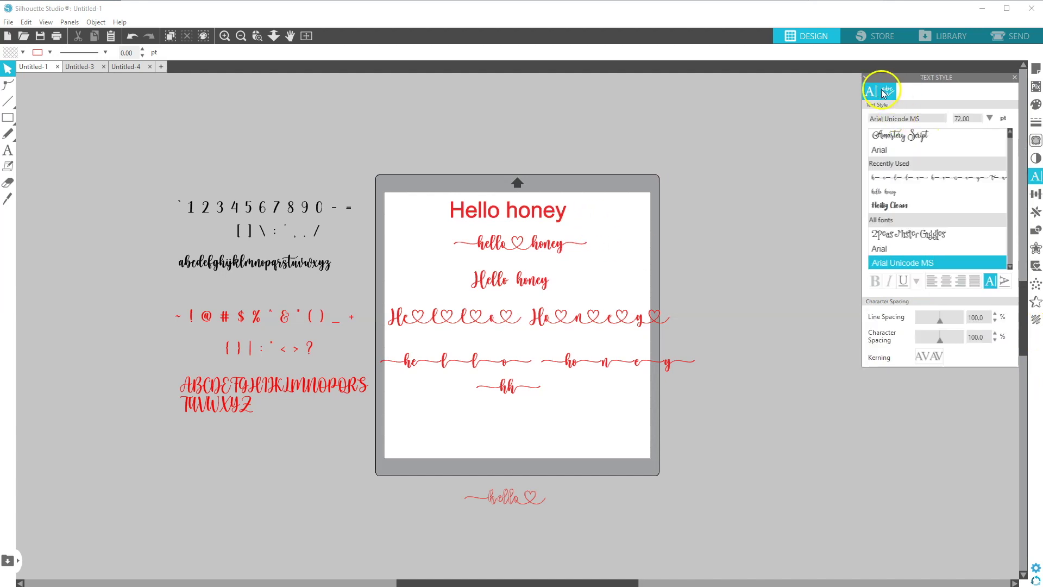
click(898, 193)
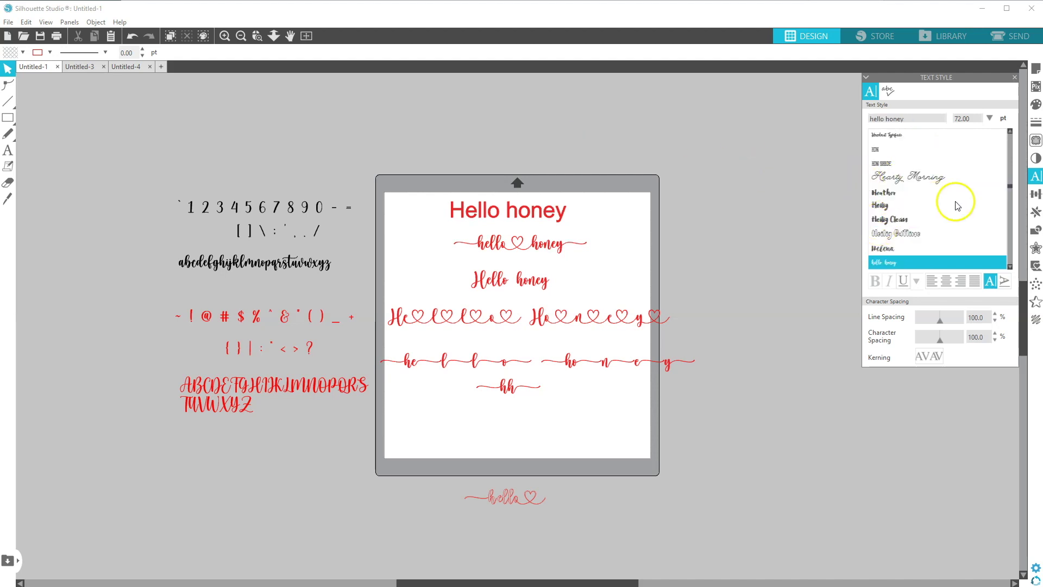
click(1011, 266)
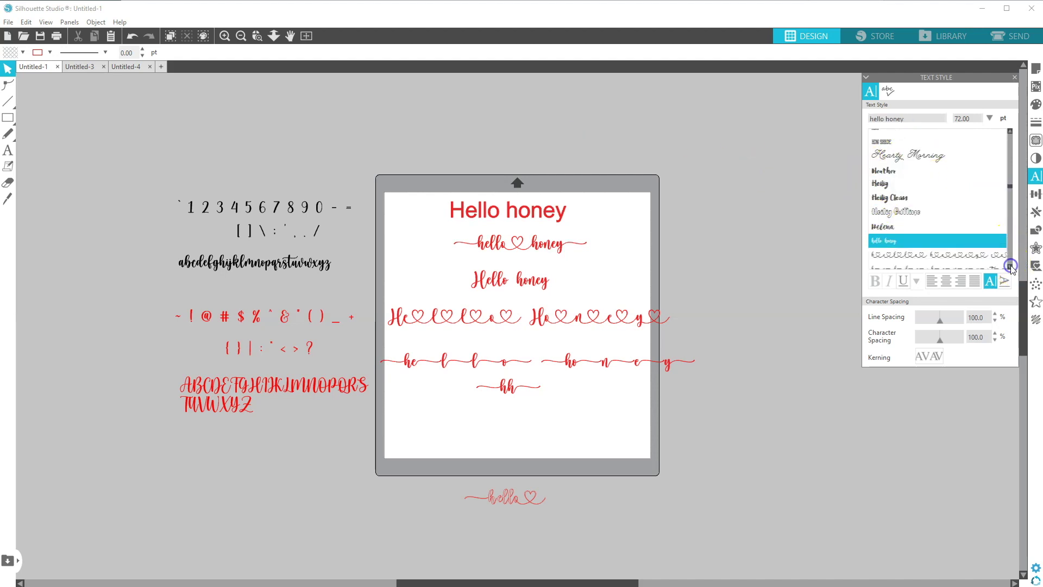
click(1010, 266)
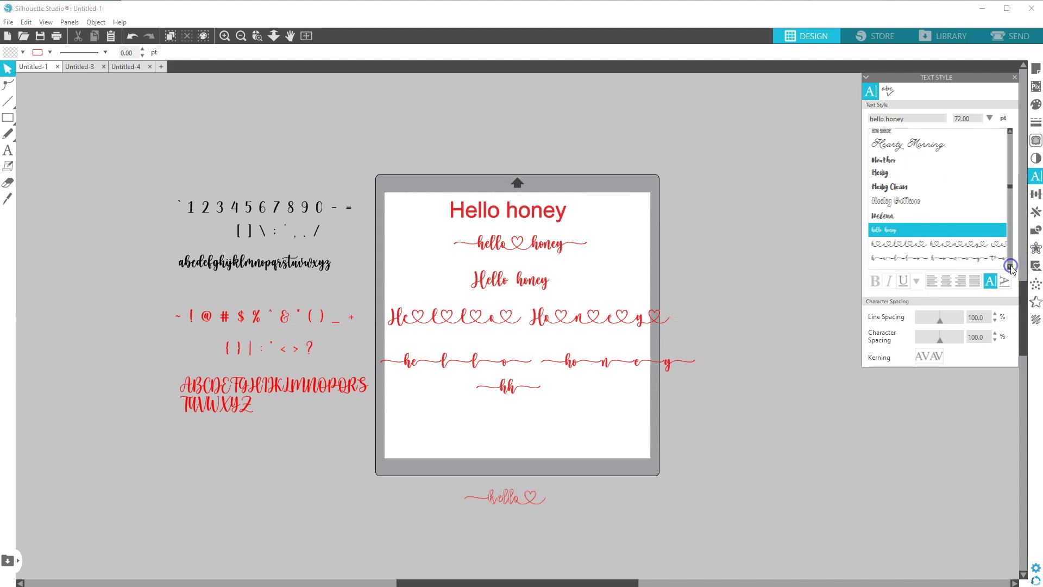
click(894, 232)
Examine which font each Hello honey sample line uses, shifting the connecting-heart line and the hh sample slightly
click(498, 280)
click(496, 318)
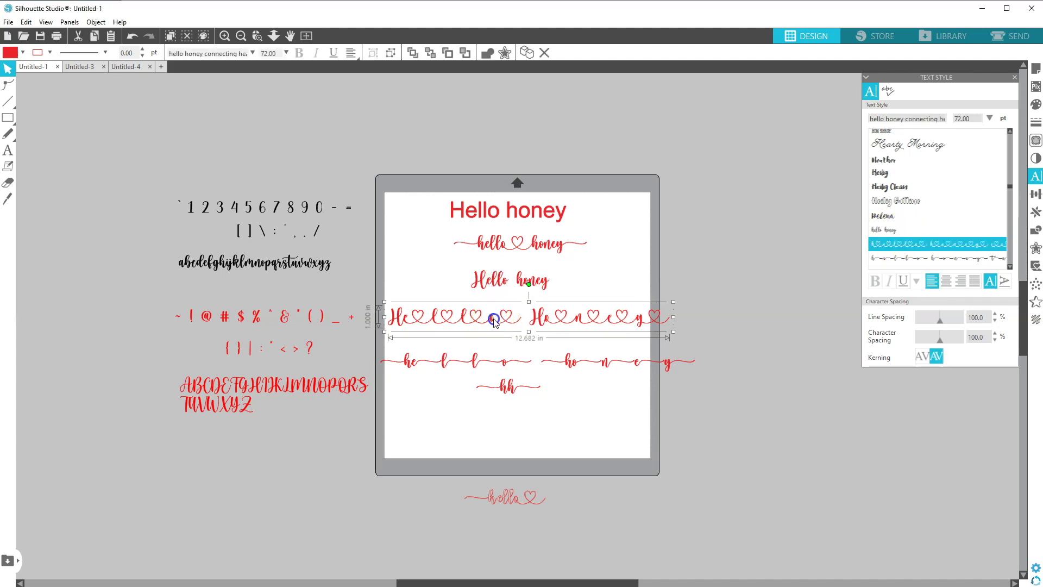
drag(494, 320, 495, 320)
click(483, 362)
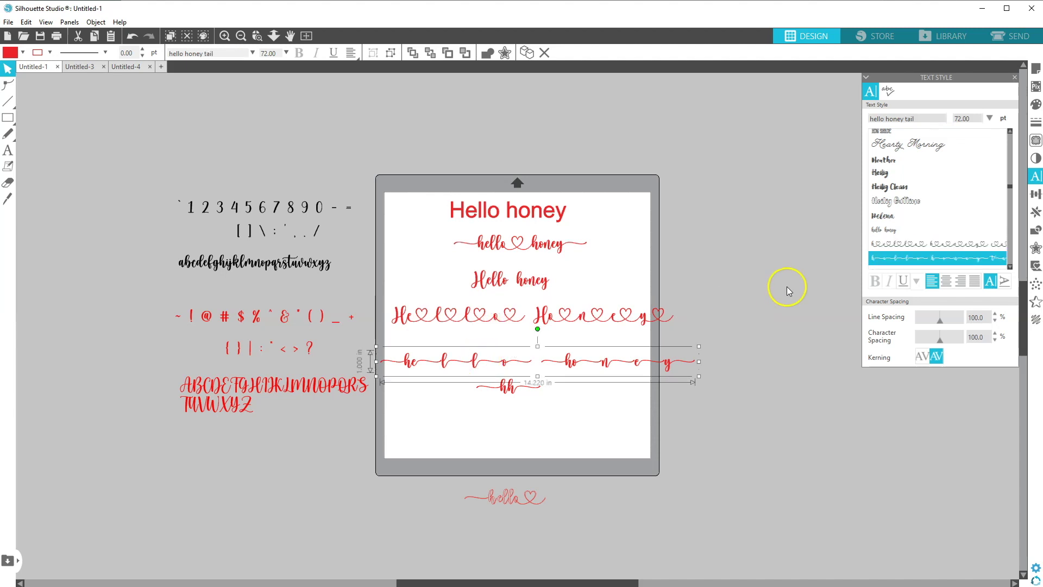
click(465, 367)
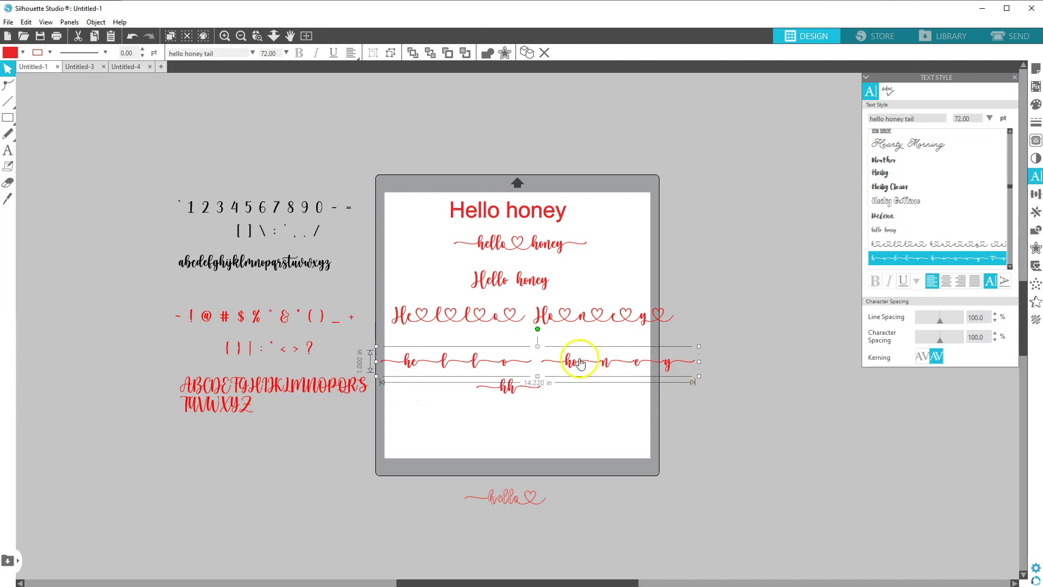
drag(508, 387, 519, 395)
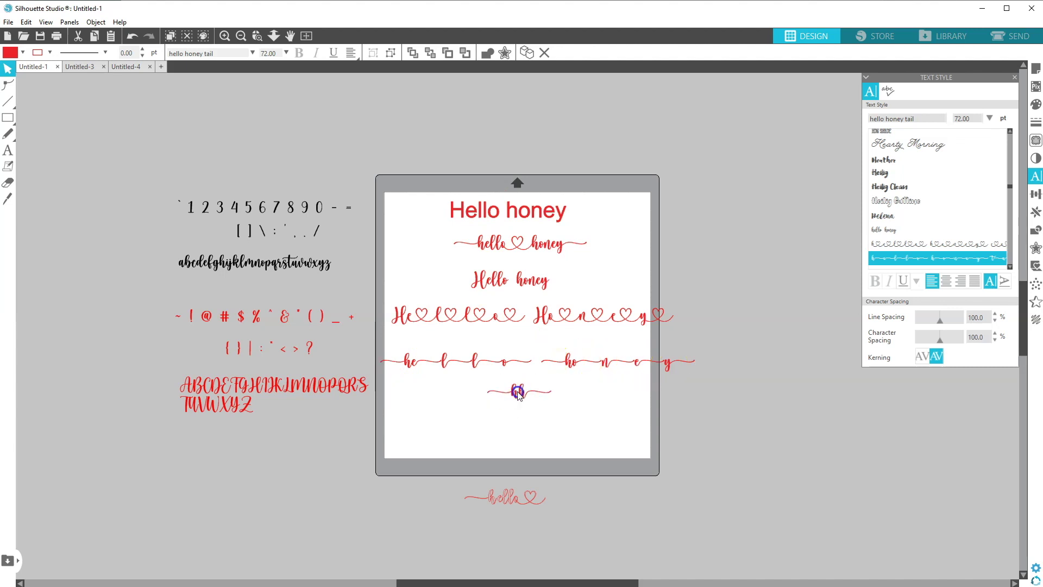
click(519, 397)
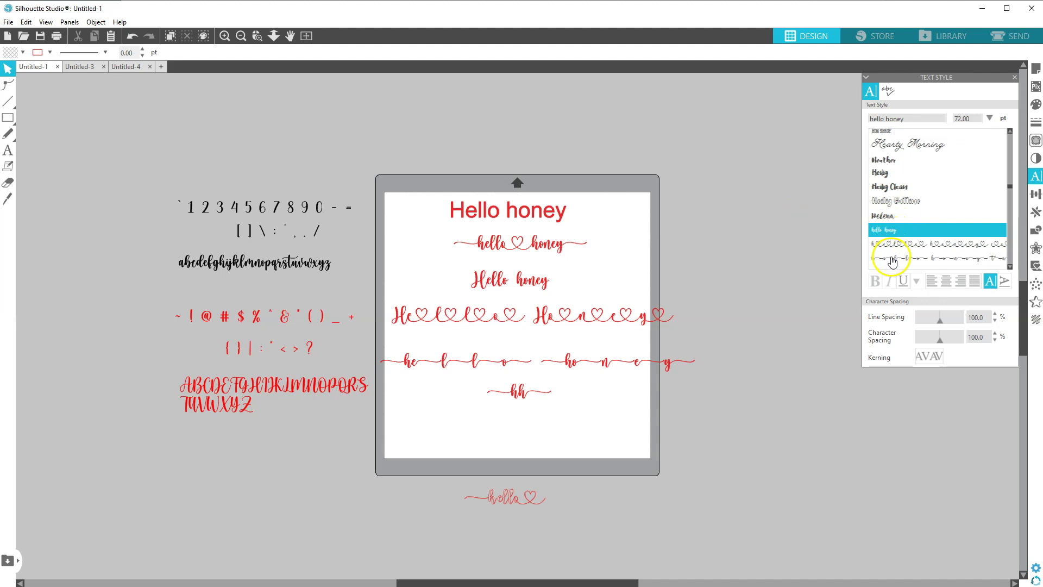
click(525, 217)
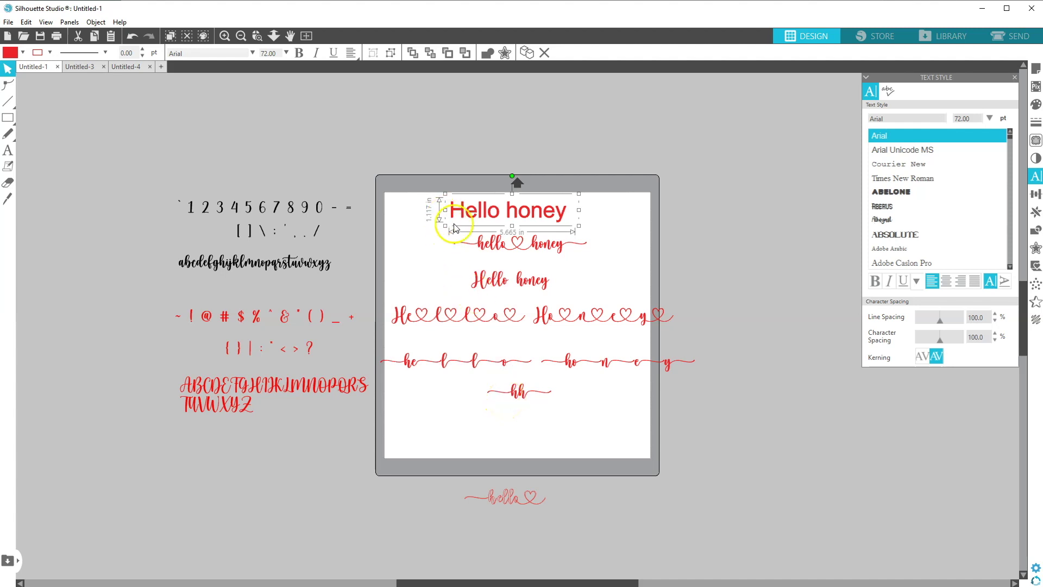
click(484, 245)
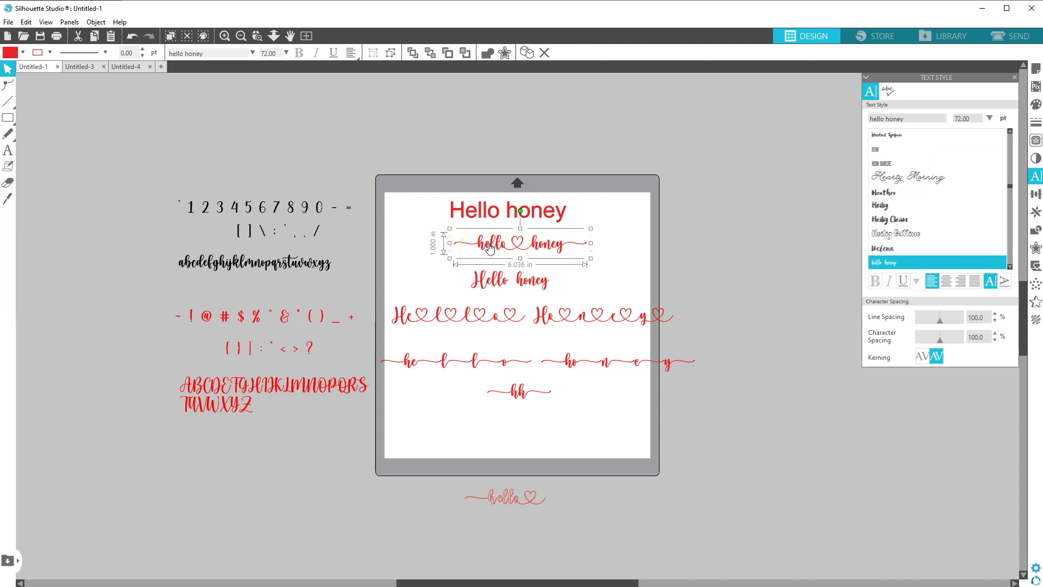
click(519, 244)
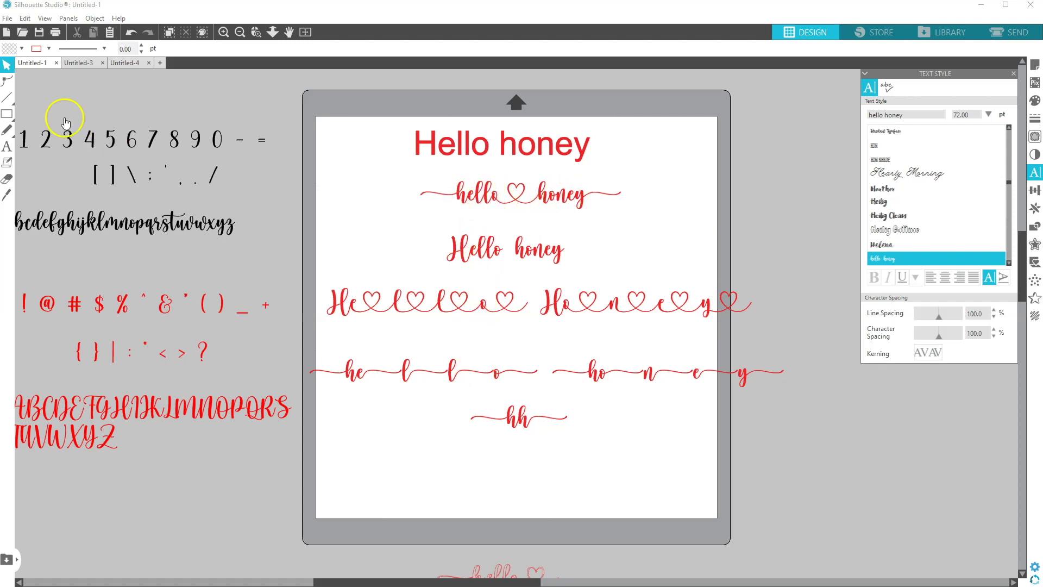
Add the text Hy in the hello honey font on the mat below the tail samples
click(7, 146)
click(331, 459)
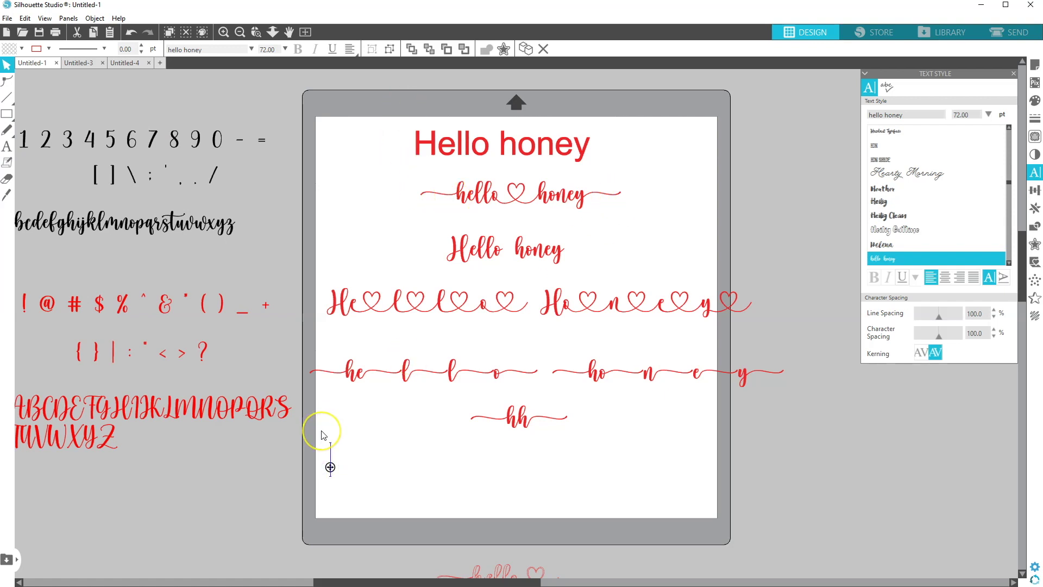
text(Hy)
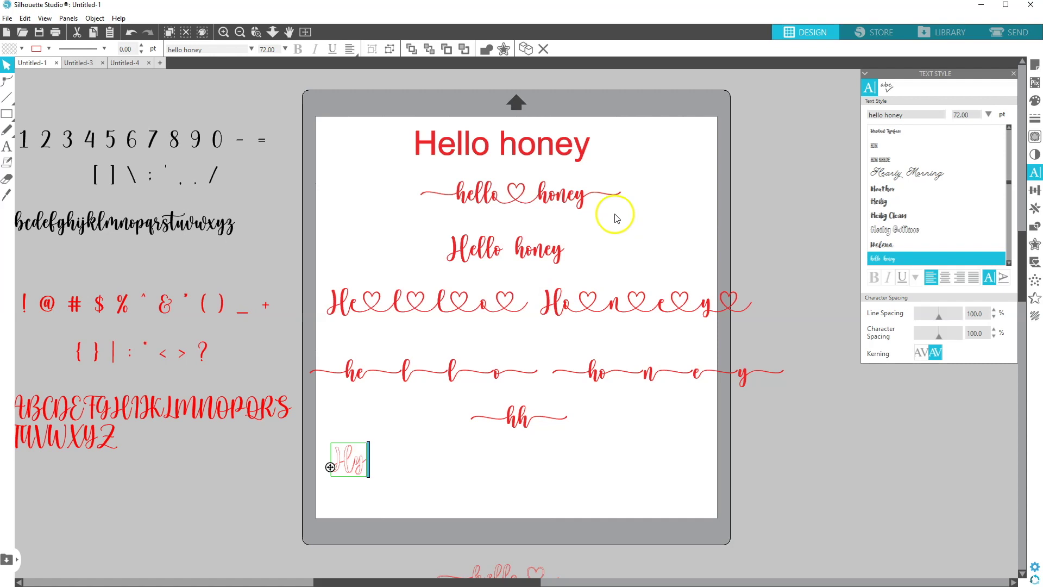
click(50, 260)
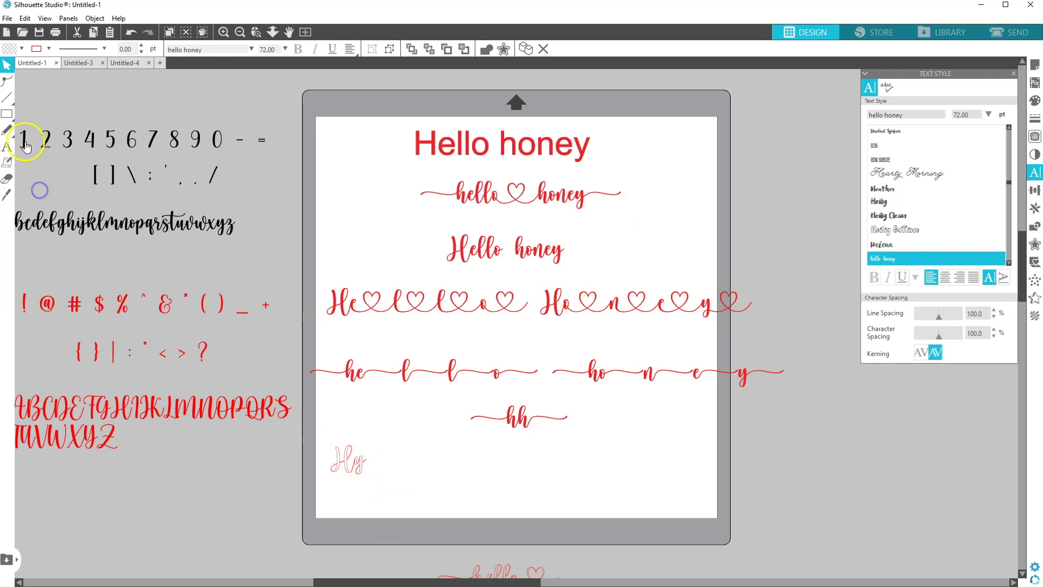
Add two more separate hello honey texts beside Hy, one reading ellohone and one reading o
click(7, 147)
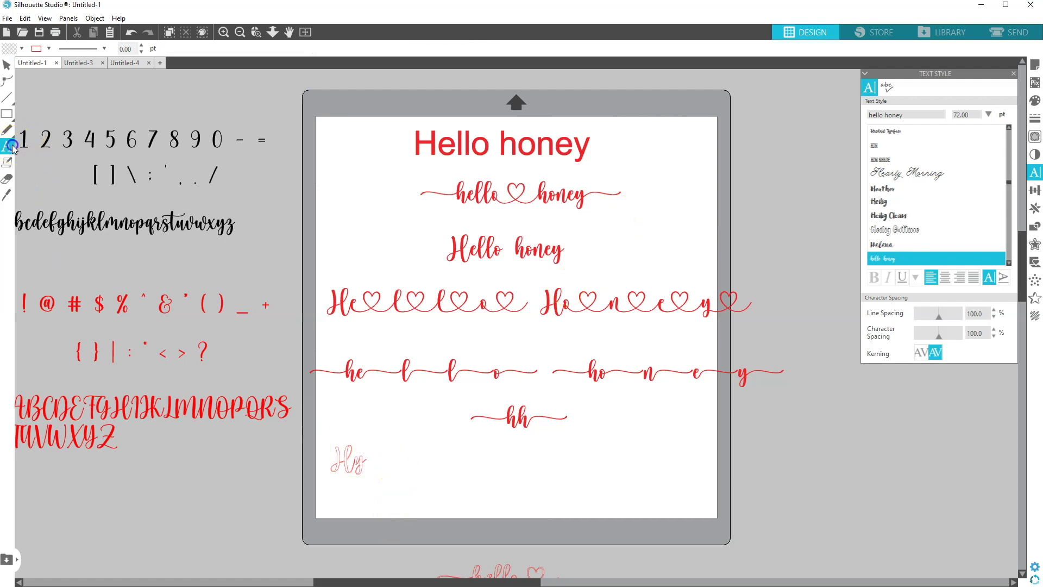
click(414, 466)
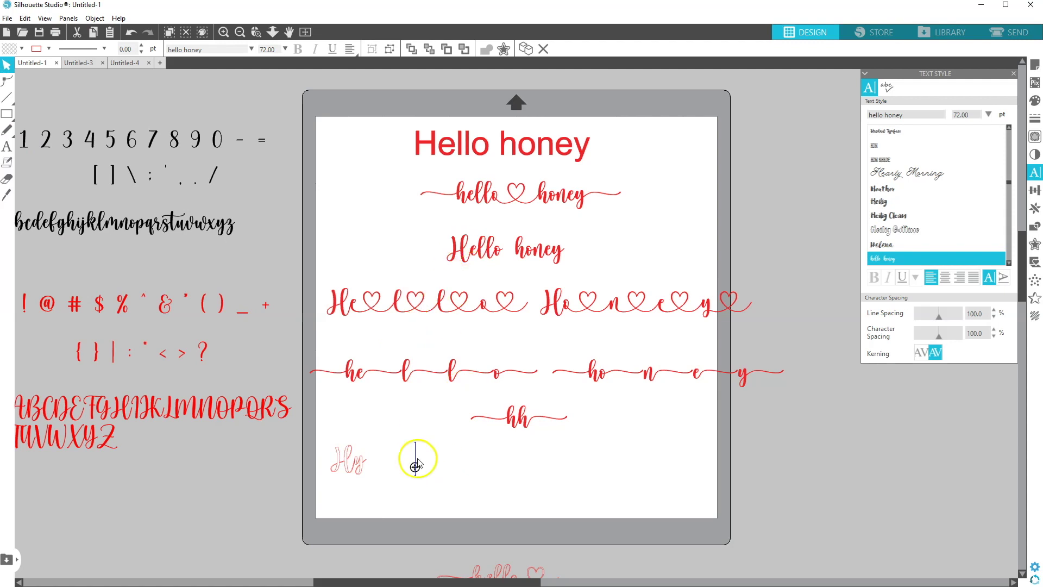
text(ellohone)
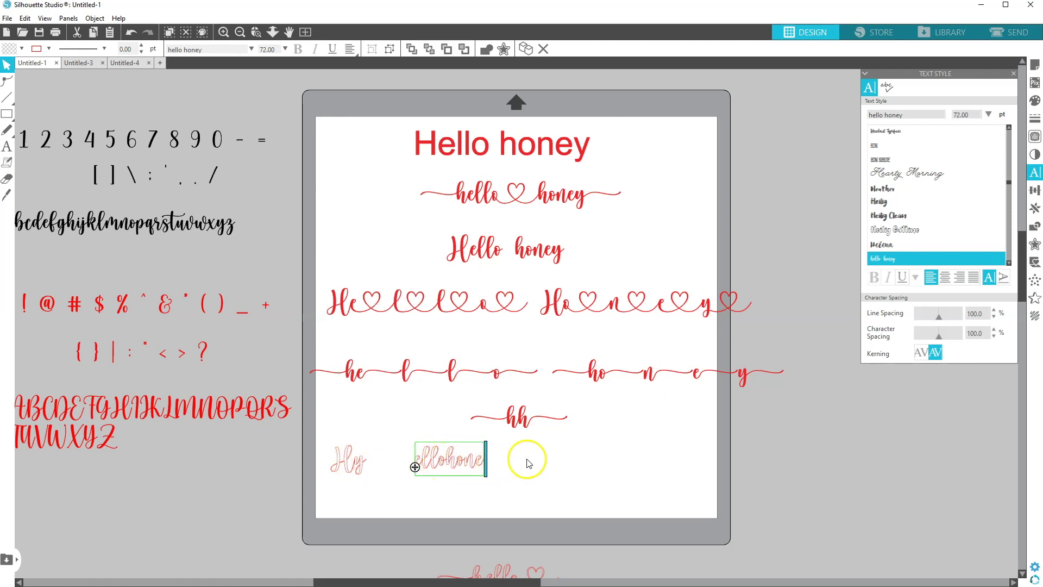
click(6, 152)
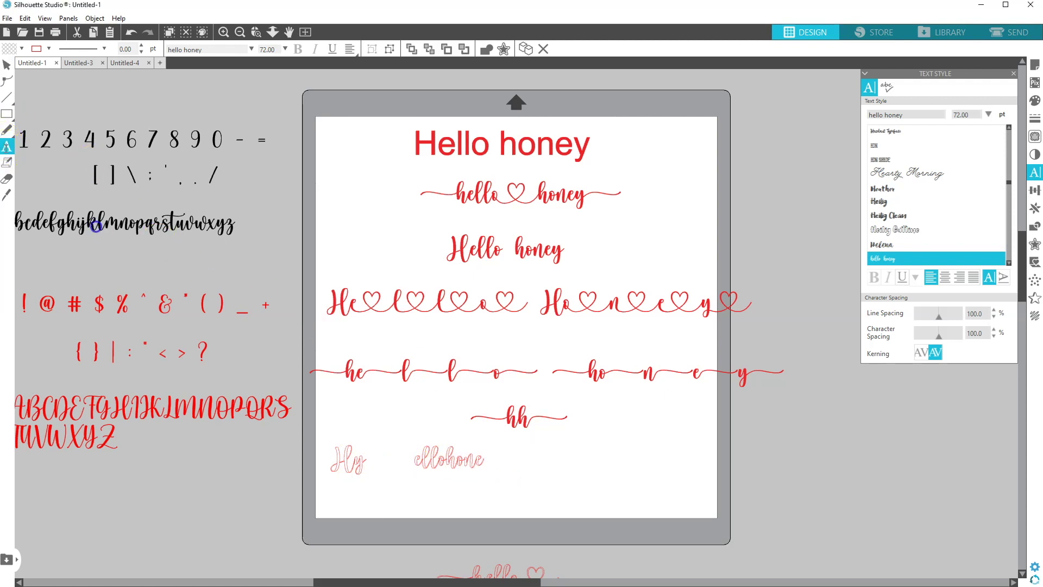
click(506, 463)
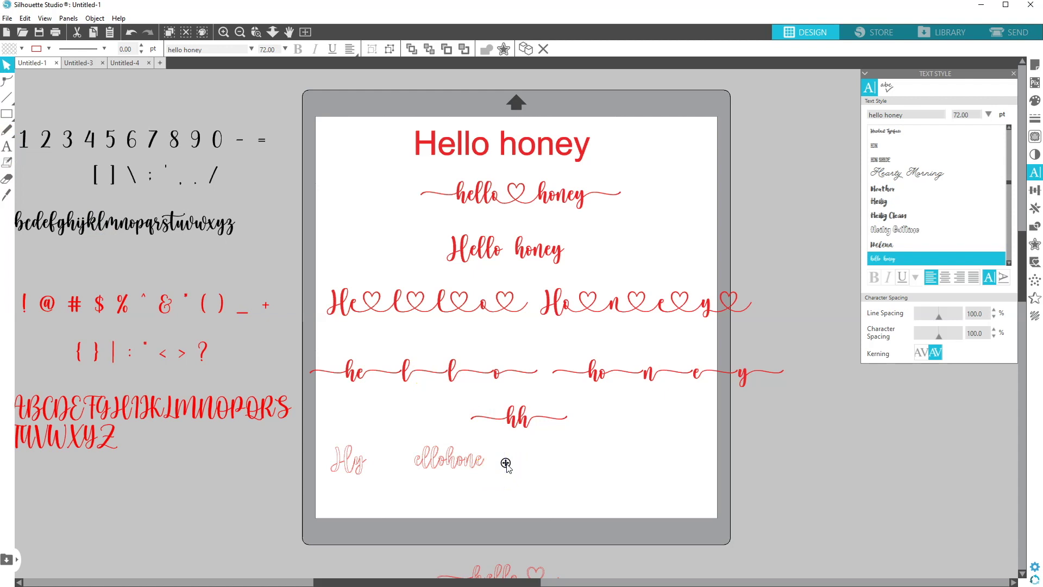
click(544, 472)
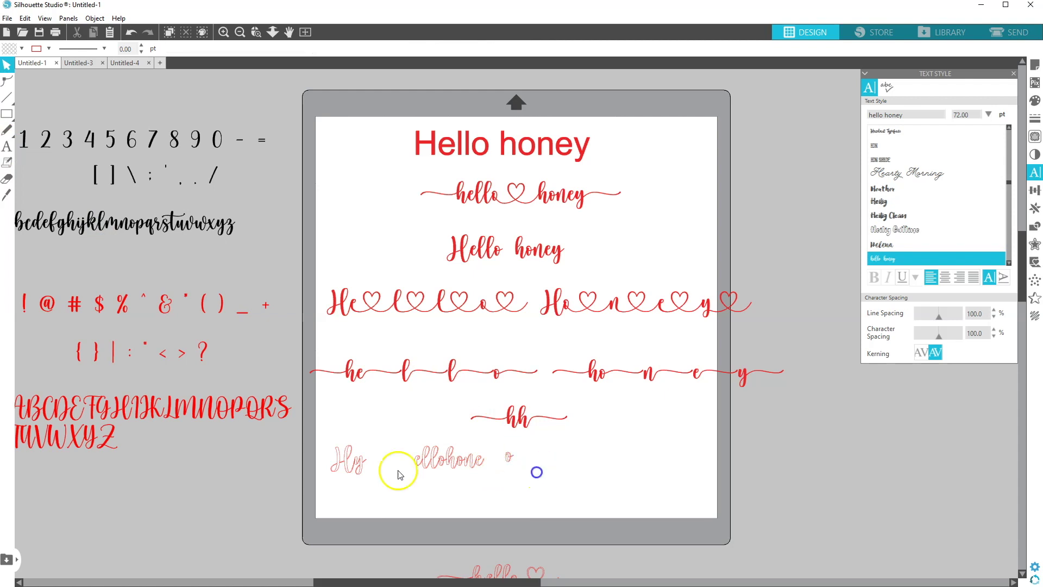
Set the Hy text to the hello honey tail font and the single o to hello honey connecting heart, spacing the texts apart
drag(364, 461, 389, 464)
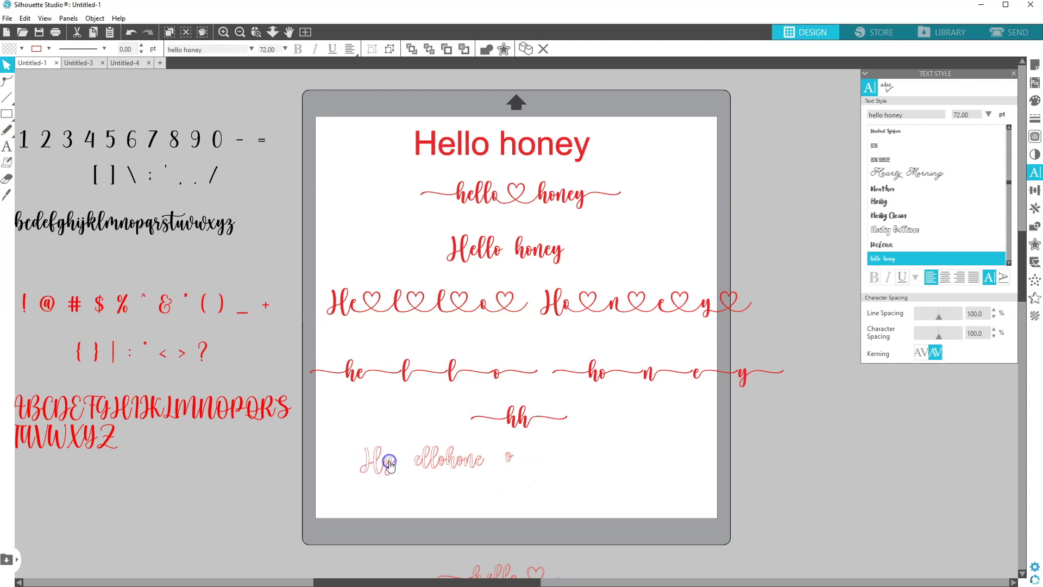
click(1009, 262)
click(1009, 262)
click(1010, 263)
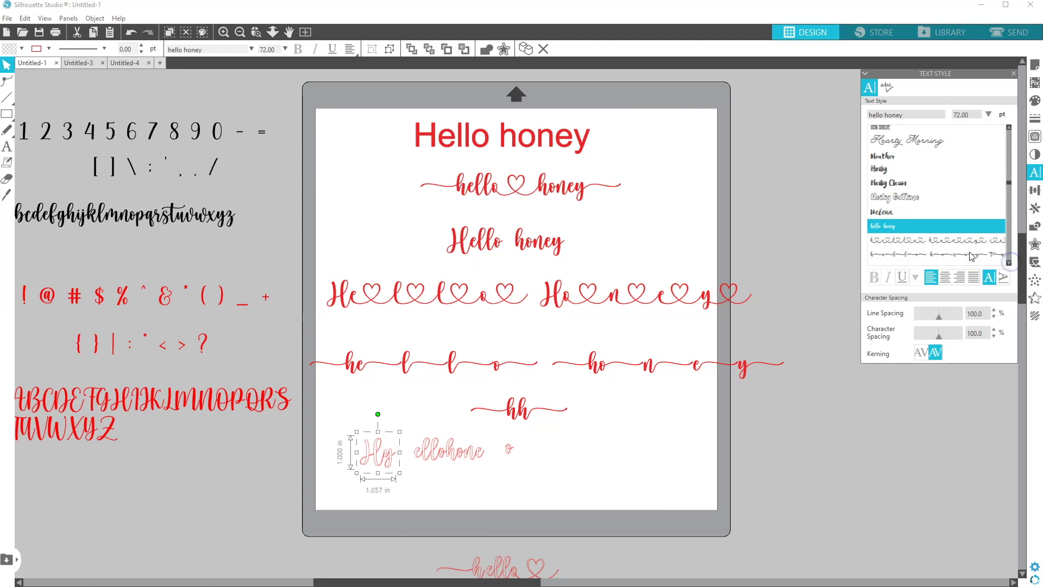
click(946, 255)
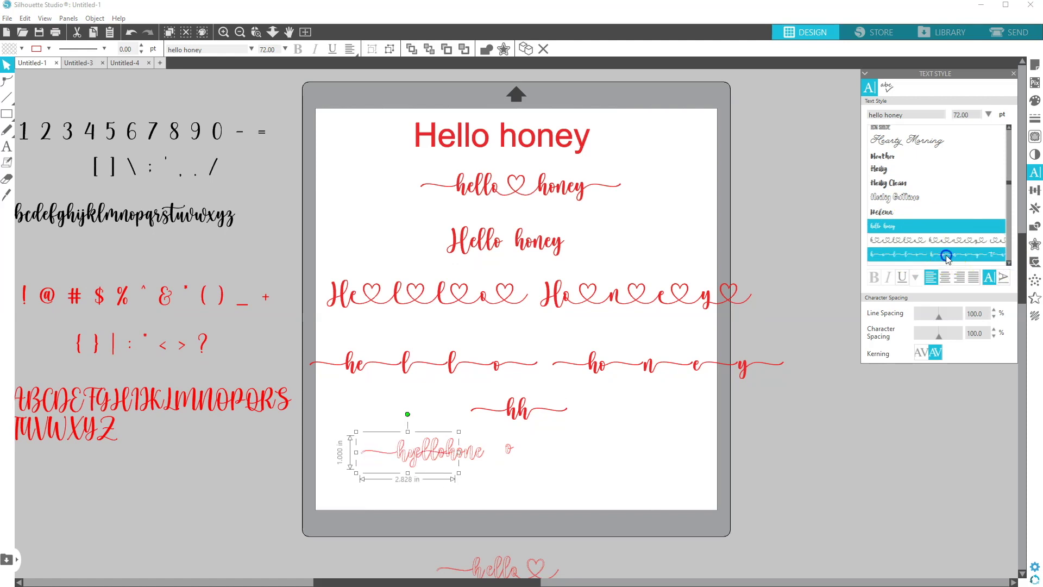
click(466, 450)
click(468, 451)
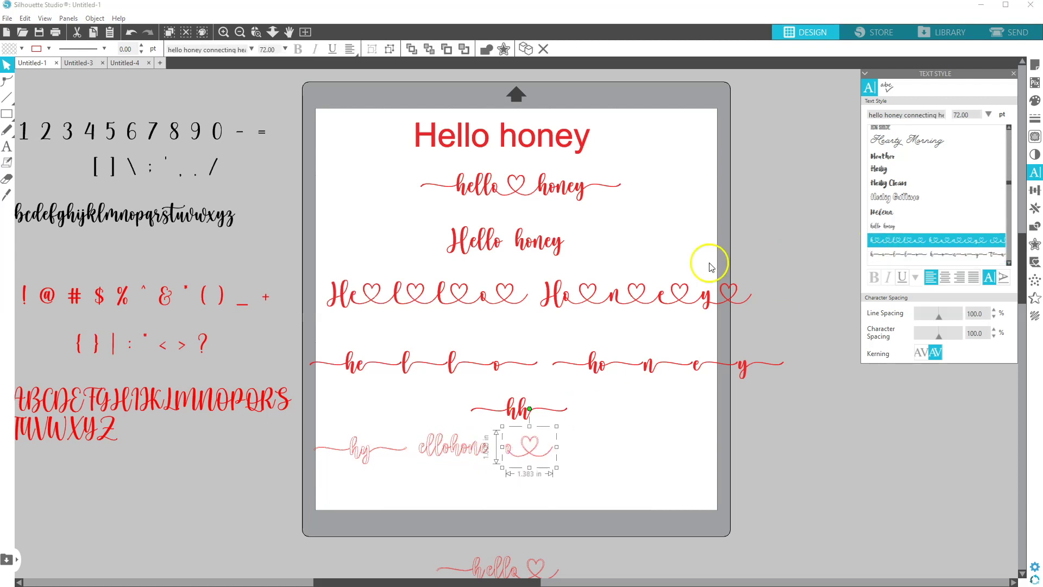
Ungroup the ellohone text and move the letters hone down, away from ello
click(468, 451)
right_click(467, 451)
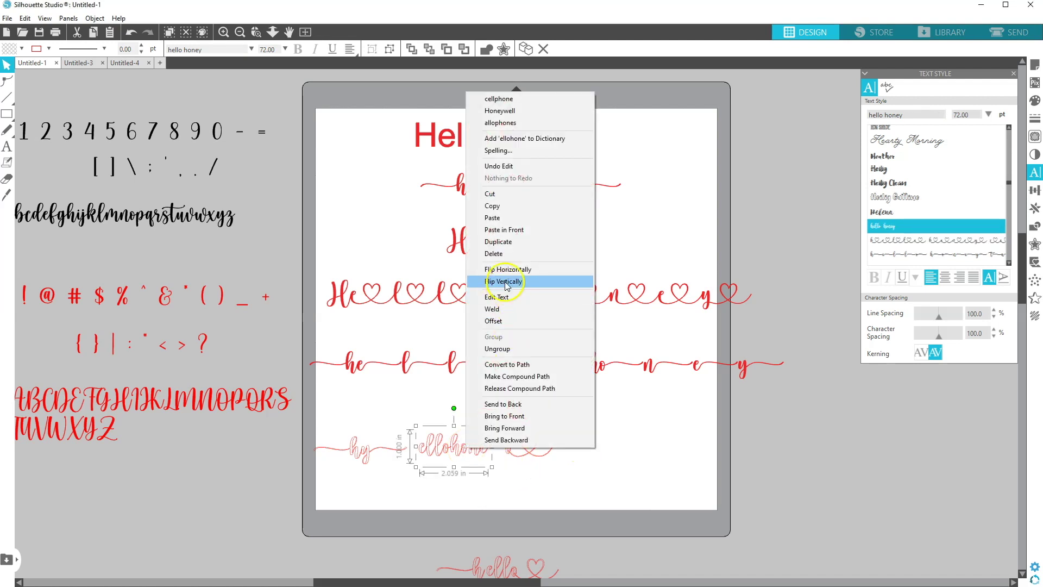
click(493, 349)
drag(478, 446, 484, 478)
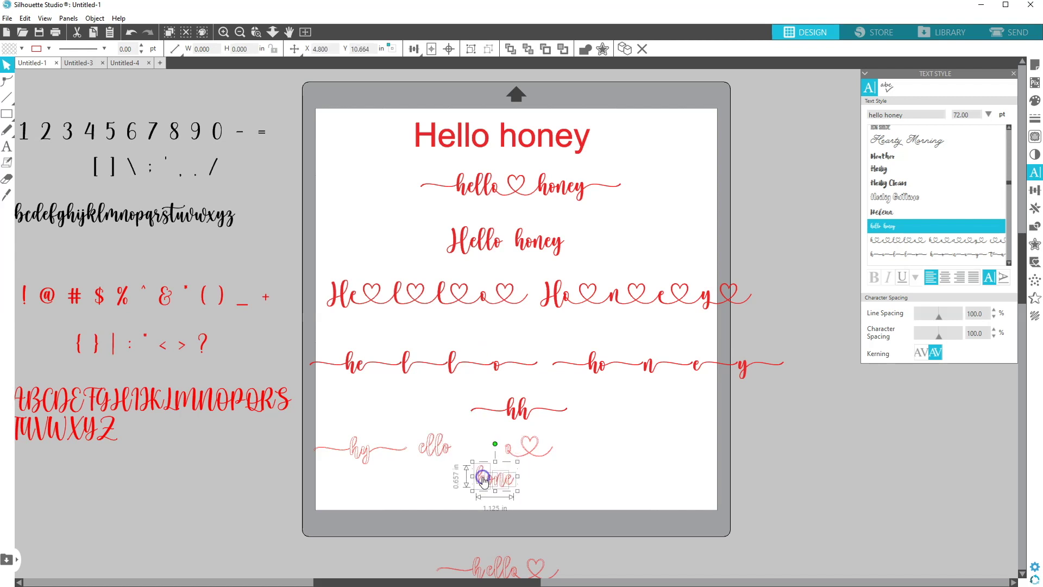
Group the letters hone into one object, remove the o from ello, and group the remaining letters ell
right_click(484, 480)
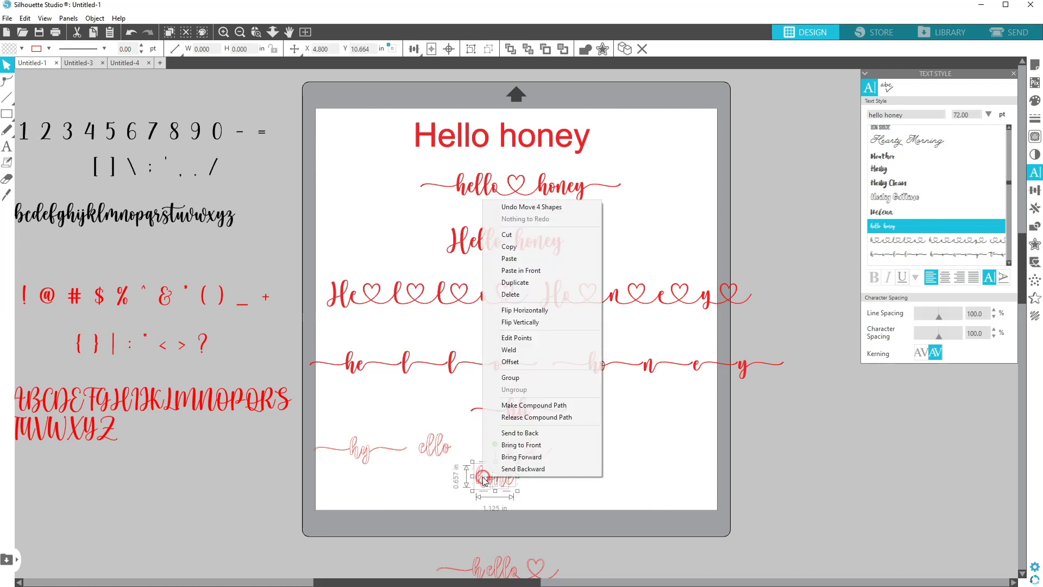
click(512, 378)
click(447, 451)
drag(456, 408, 454, 399)
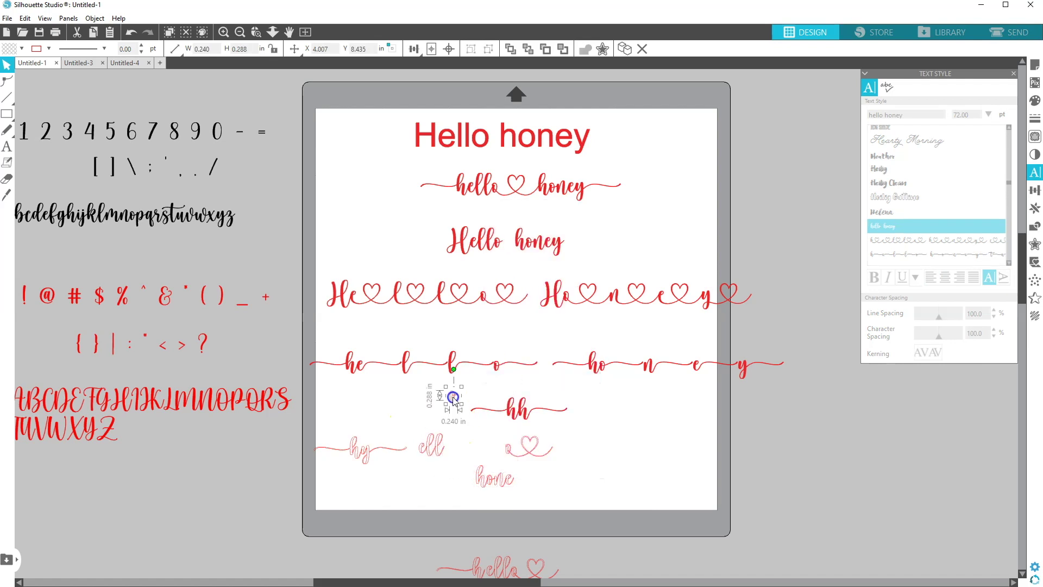
right_click(438, 450)
click(454, 350)
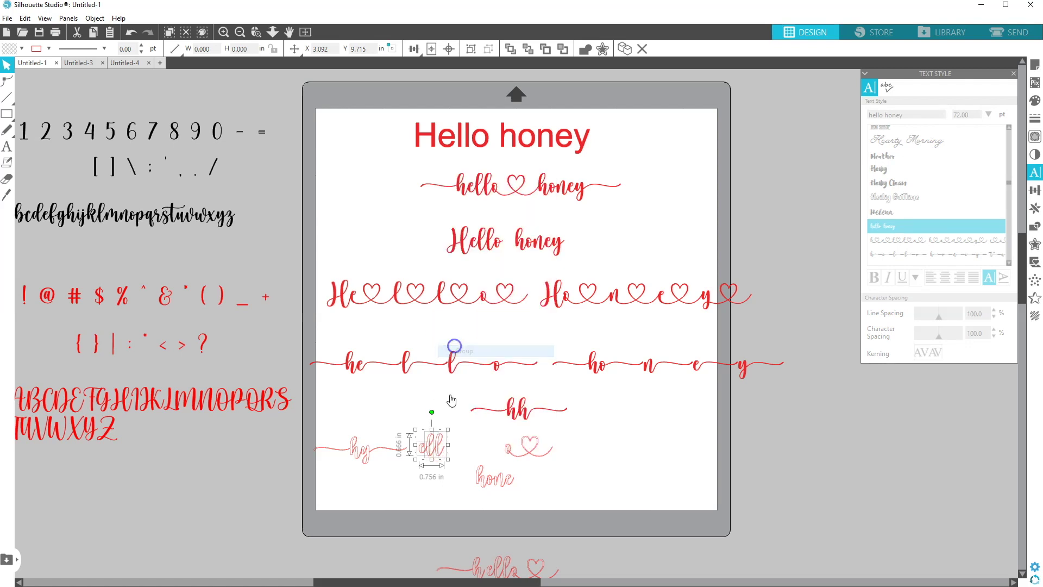
Convert the Hy tail text to separate paths and move the tailed y to the end of hone
click(370, 458)
right_click(370, 457)
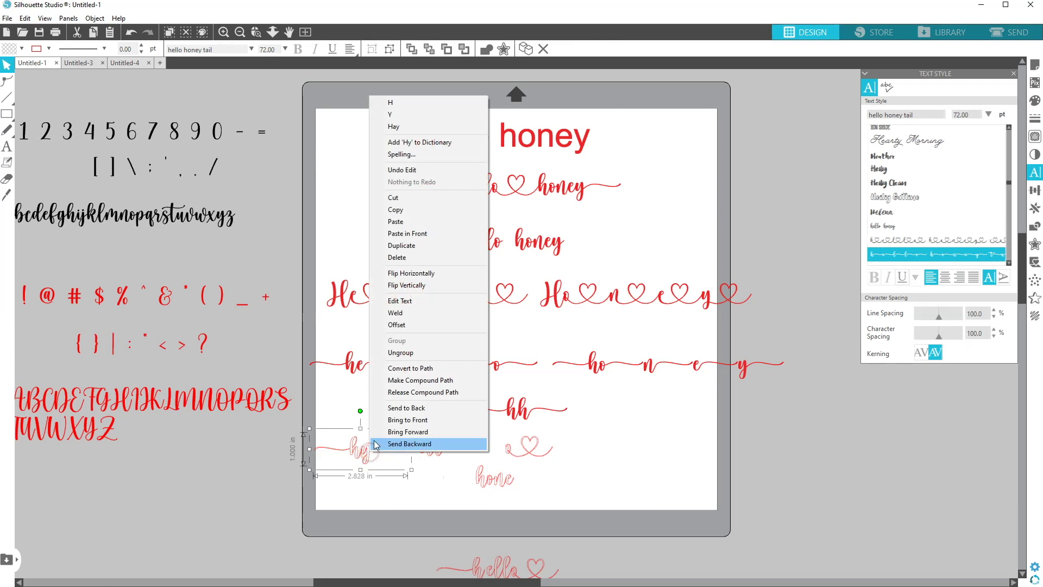
click(384, 368)
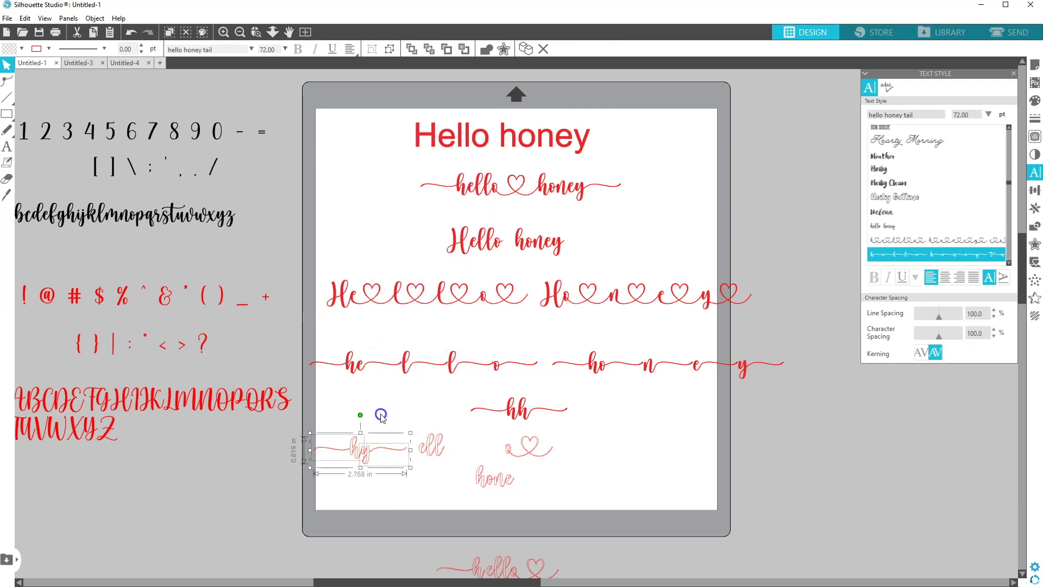
drag(365, 454, 520, 489)
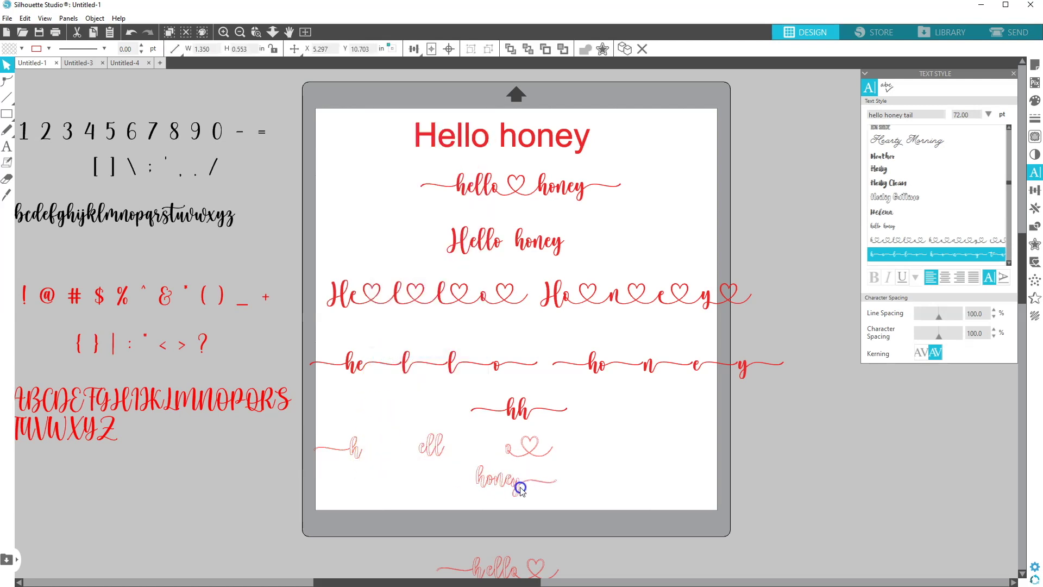
Assemble the design by placing the connecting-heart o after ell, the tailed h before it, and honey after the heart
drag(507, 447, 454, 449)
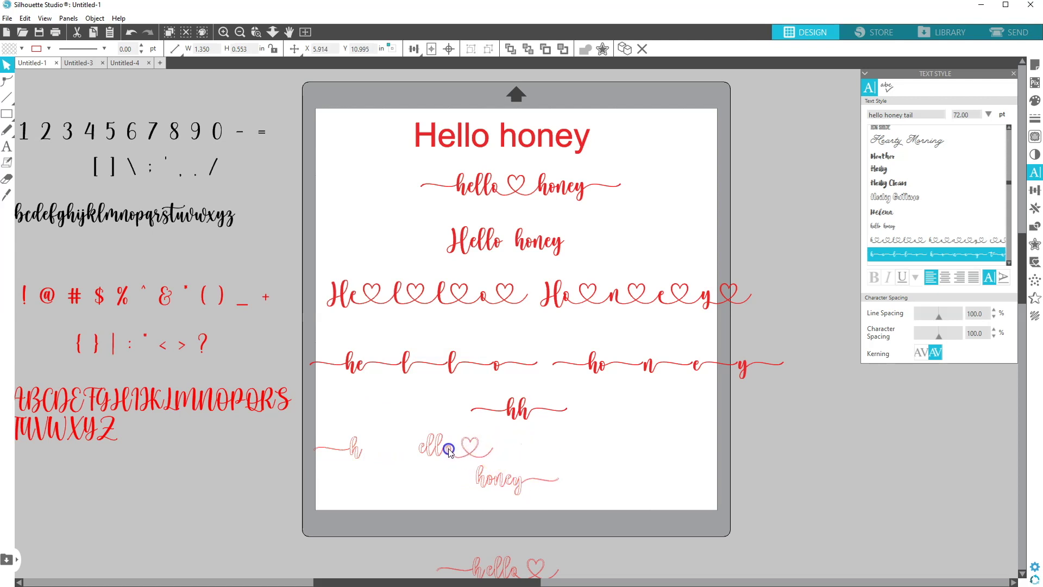
drag(354, 445, 420, 449)
click(475, 481)
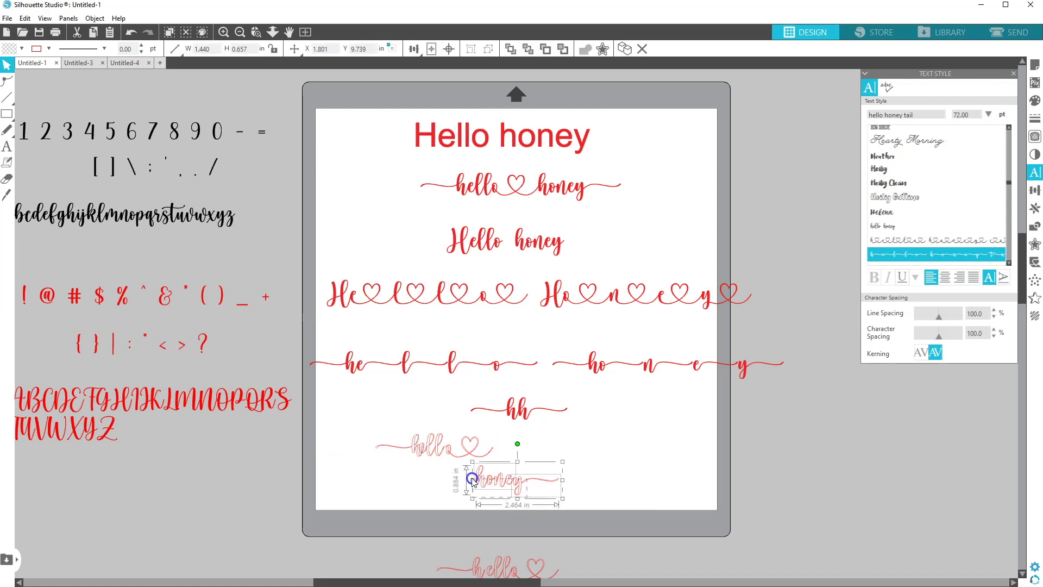
drag(497, 471, 515, 438)
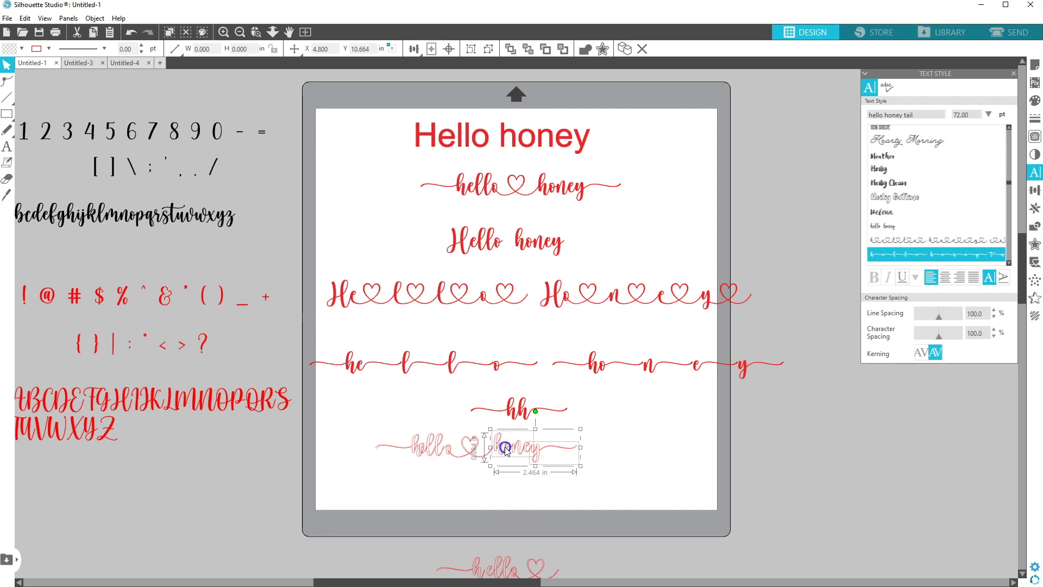
Fine-tune the joins between the tailed h, the heart o, hone and the tailed y so the strokes overlap
click(259, 33)
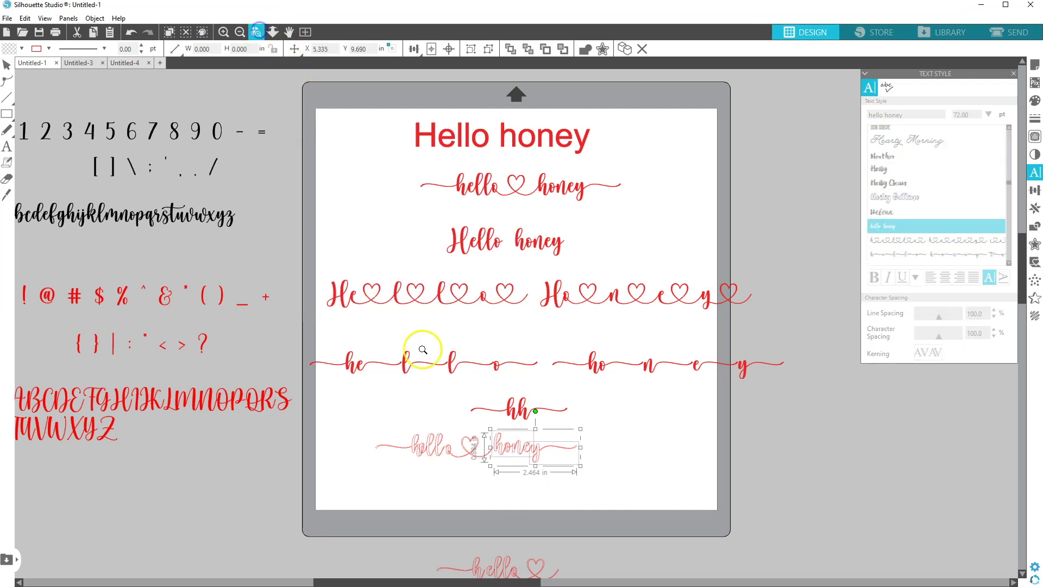
click(460, 445)
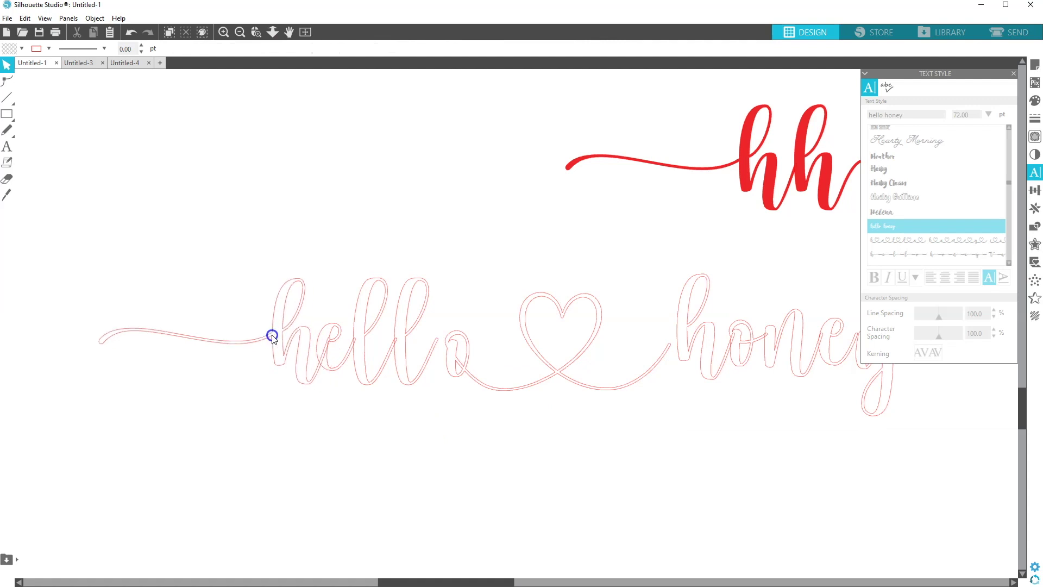
drag(256, 337, 265, 340)
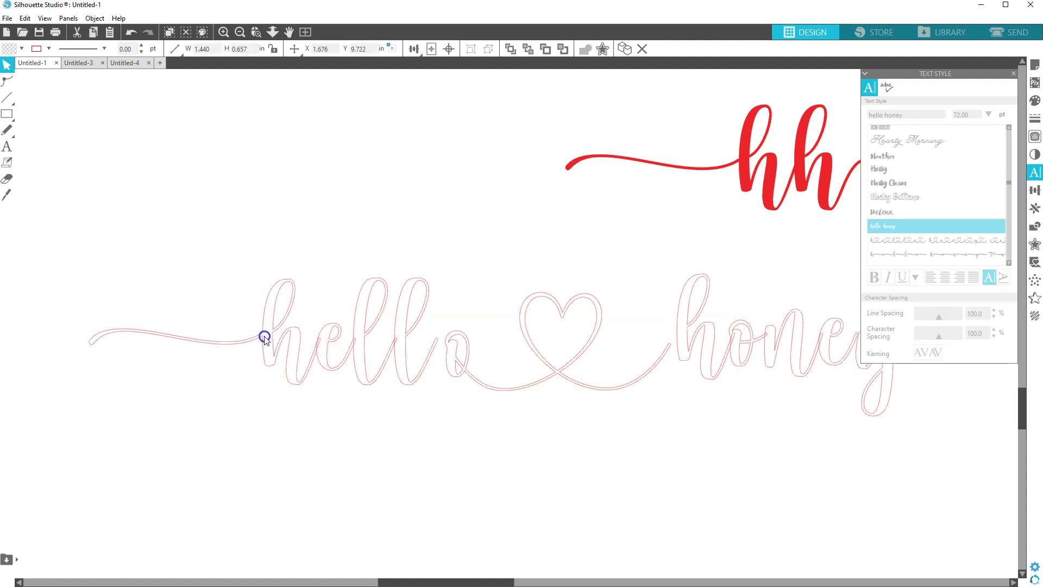
drag(456, 354, 439, 350)
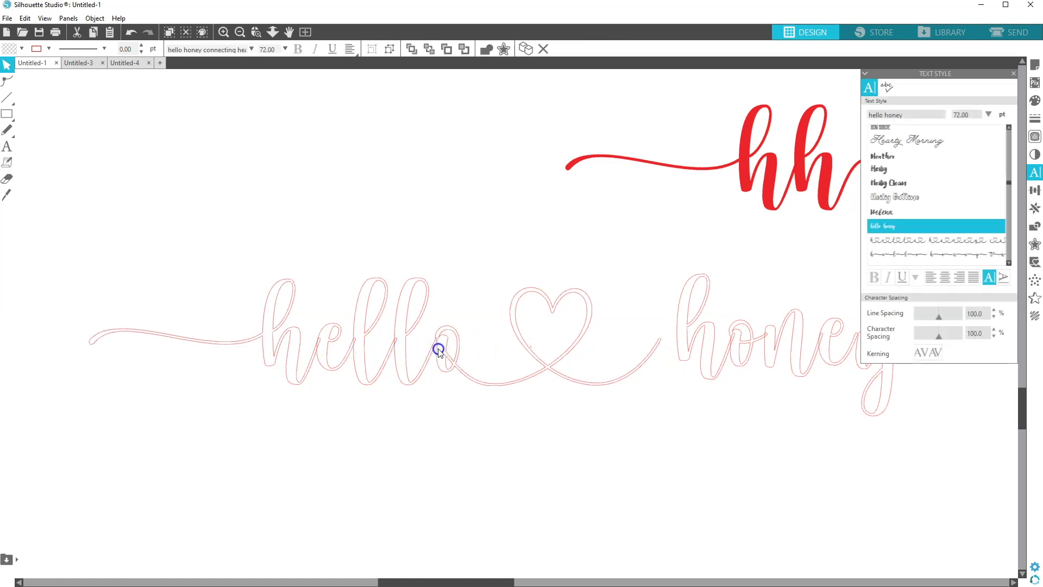
drag(668, 356, 667, 367)
drag(864, 400, 846, 403)
Weld all the pieces of the hello honey design together and fill the result with red
drag(910, 458, 243, 366)
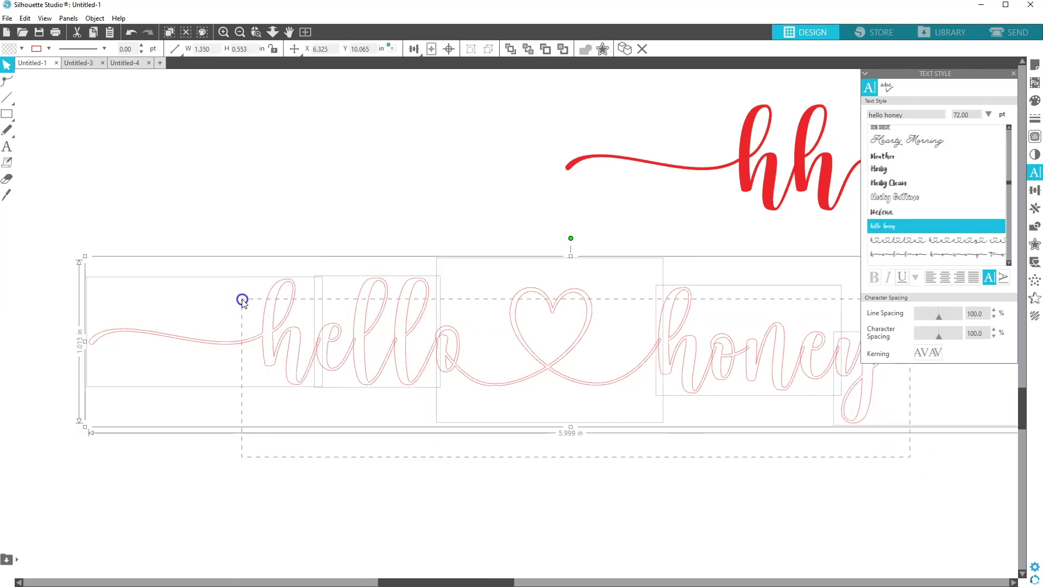
right_click(692, 371)
click(709, 522)
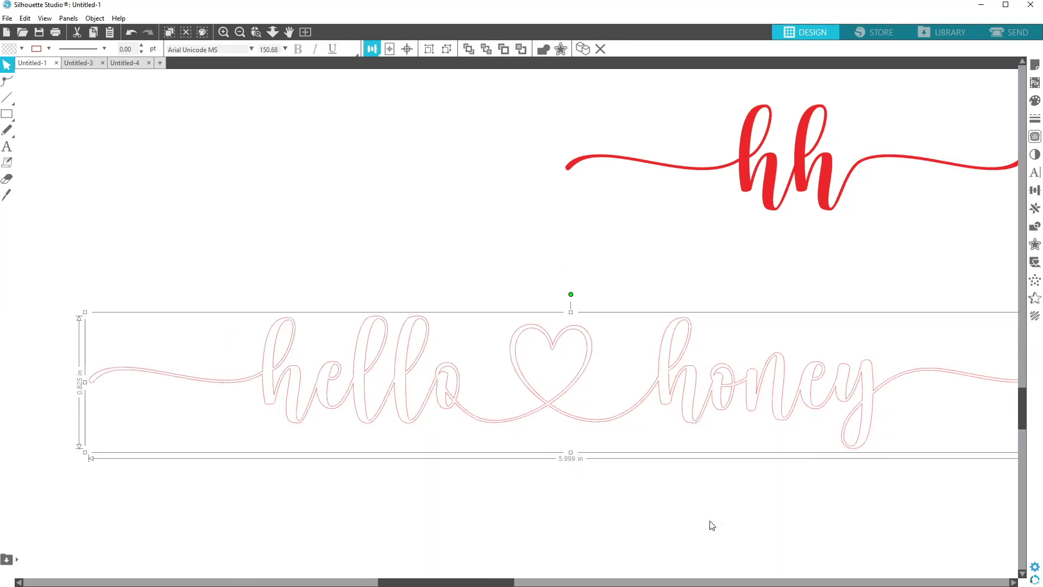
click(22, 50)
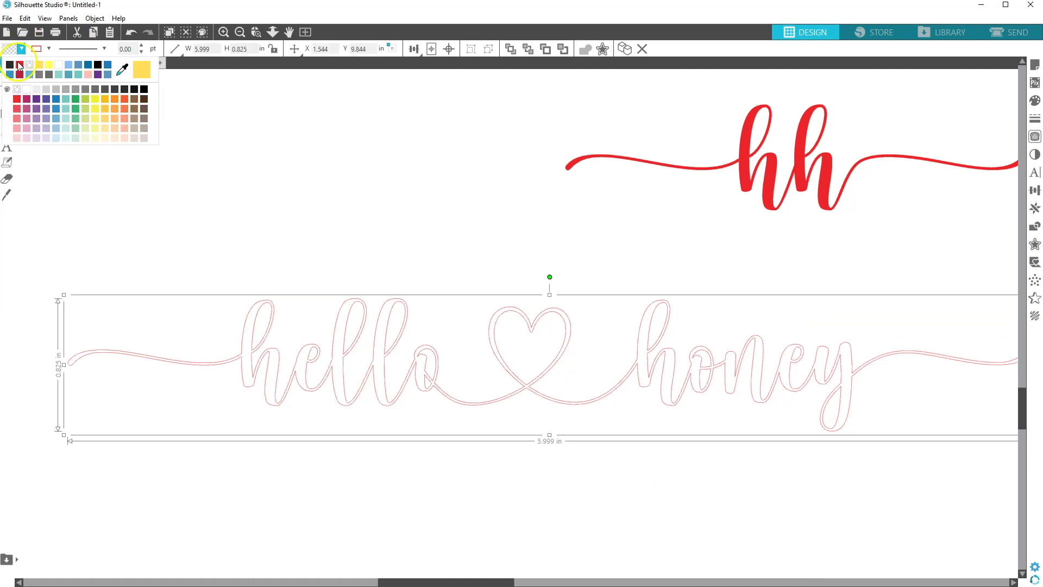
click(20, 65)
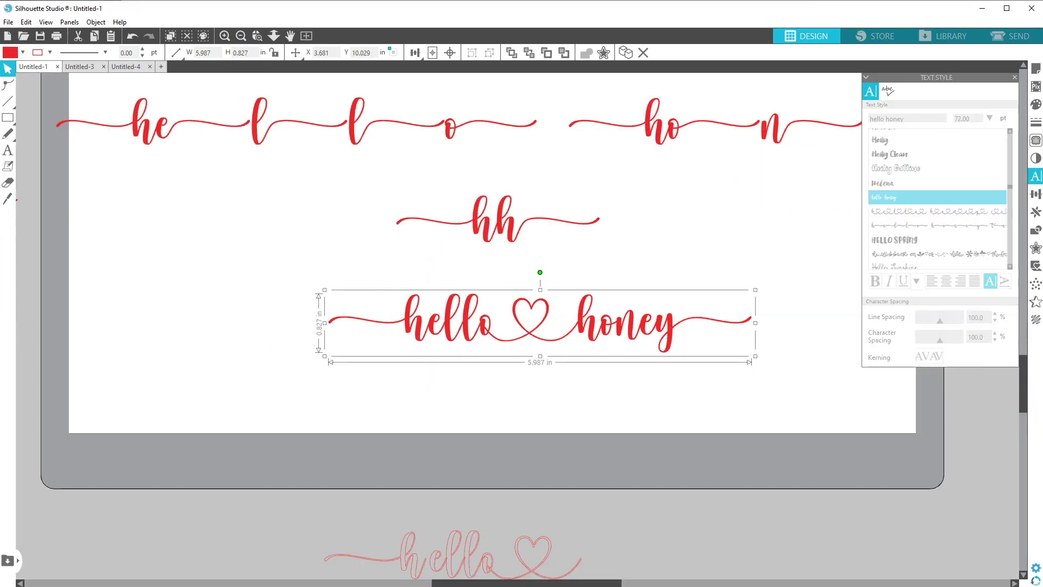
Switch to the Untitled-3 document and choose the hello honey font in the Character Map window
click(80, 66)
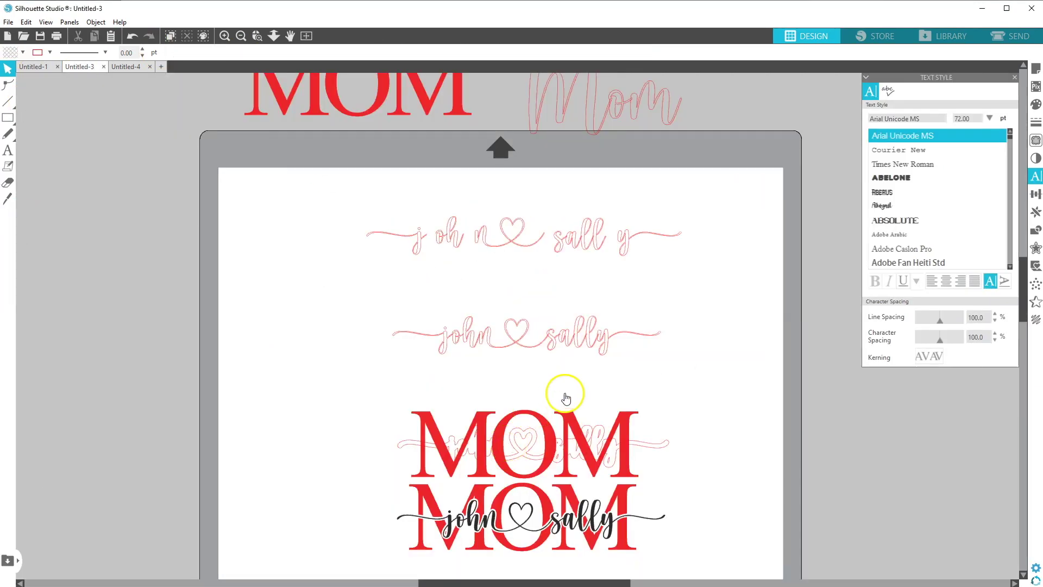
scroll(436, 429, left, 3)
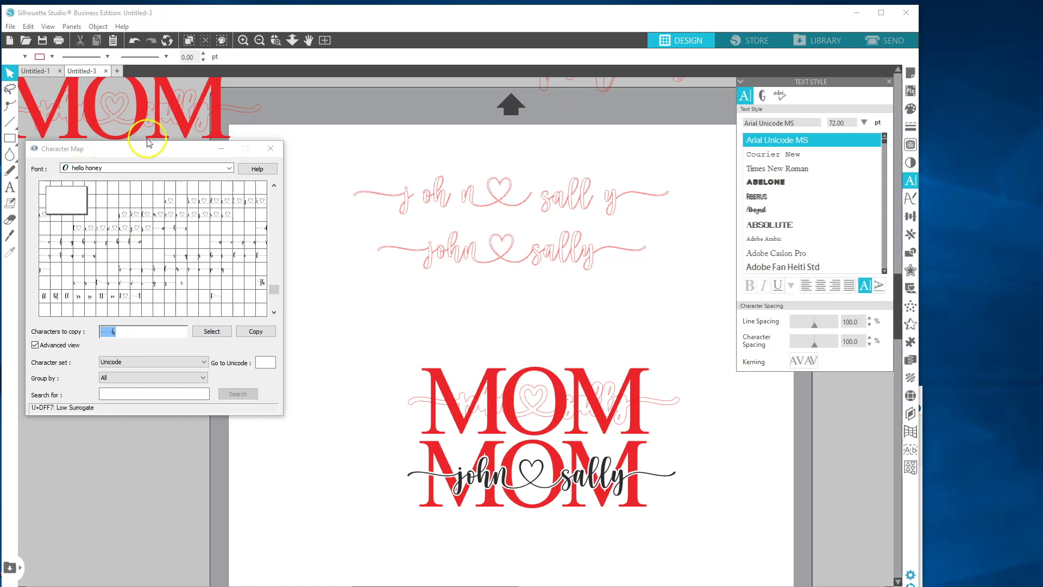
click(142, 168)
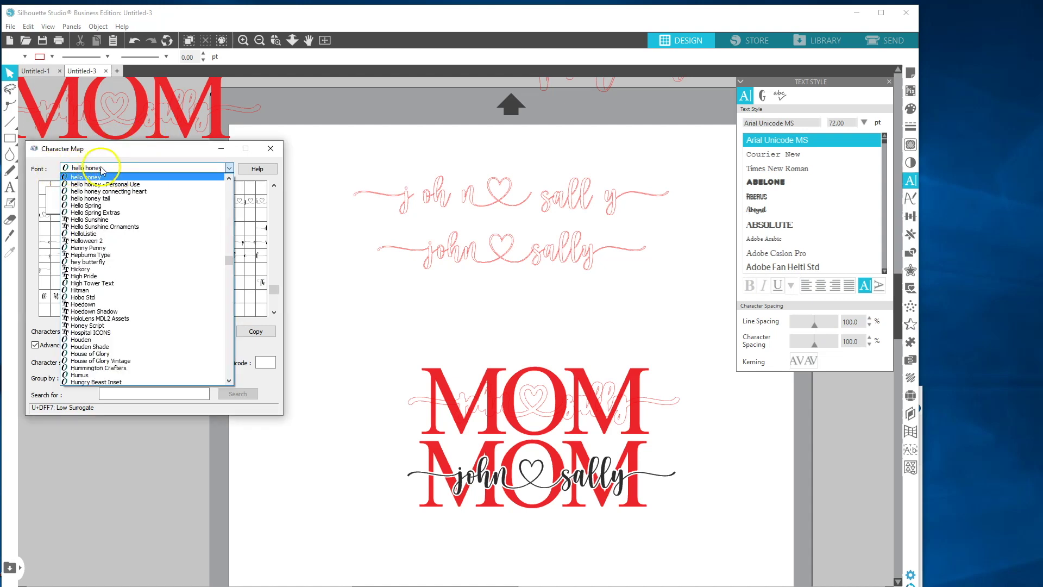
scroll(102, 209, up, 3)
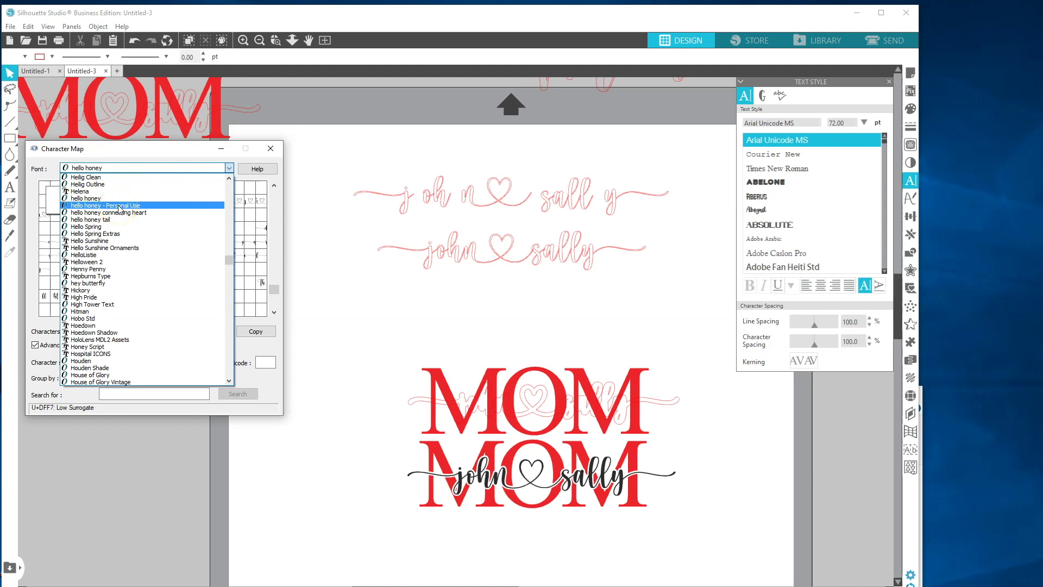
click(97, 198)
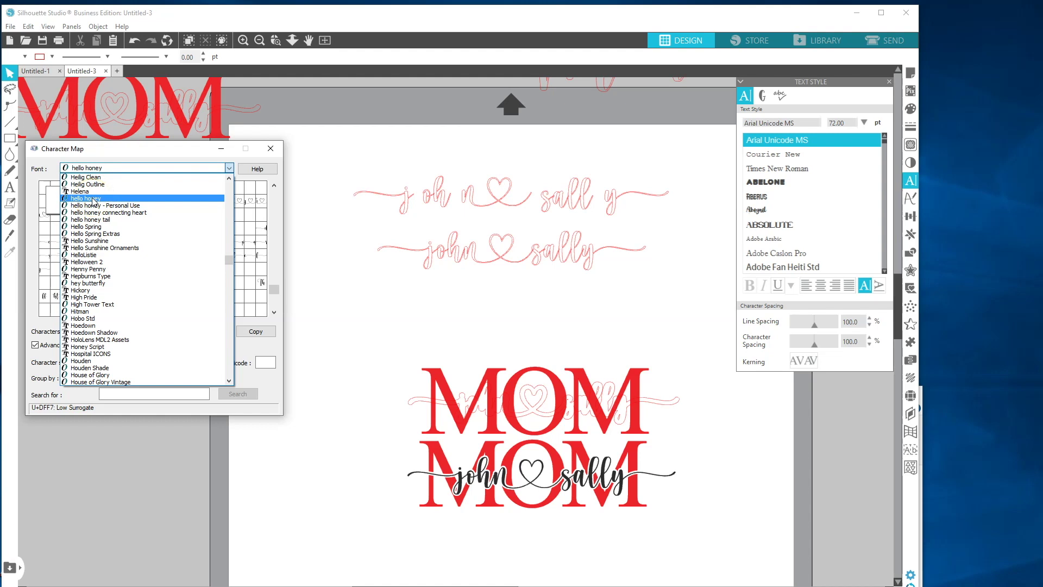
click(97, 206)
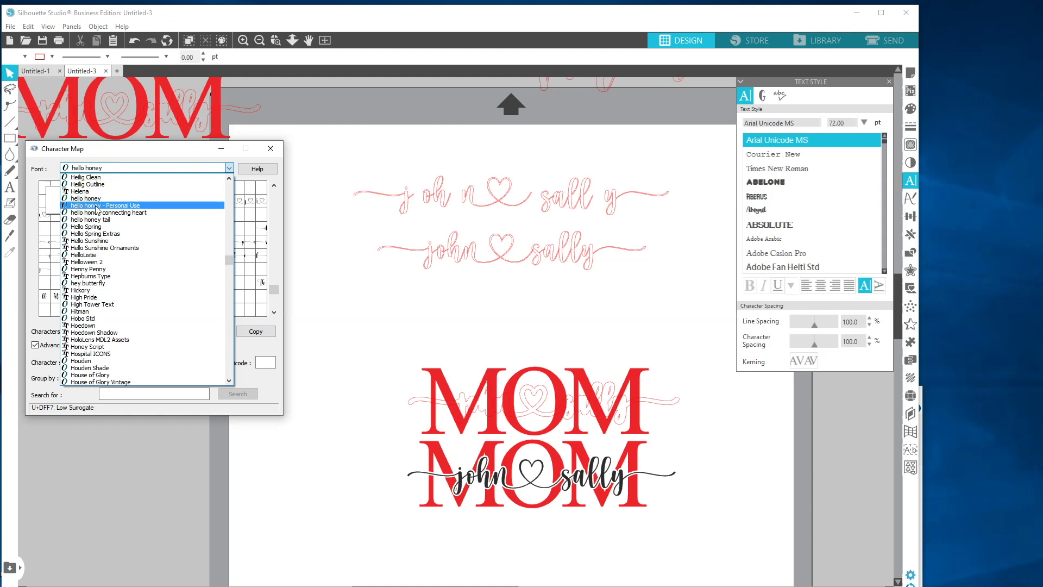
click(97, 199)
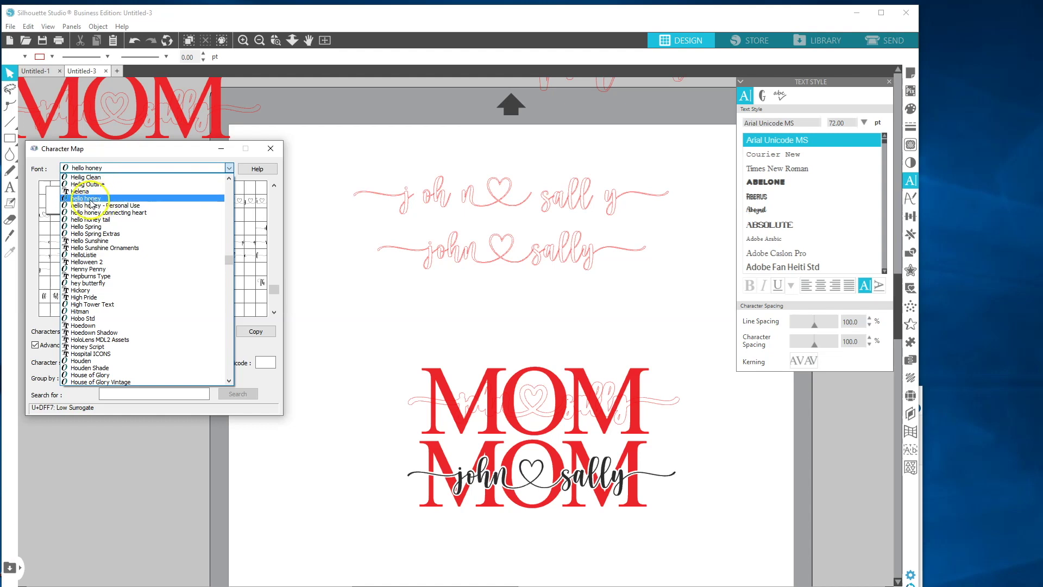
click(90, 212)
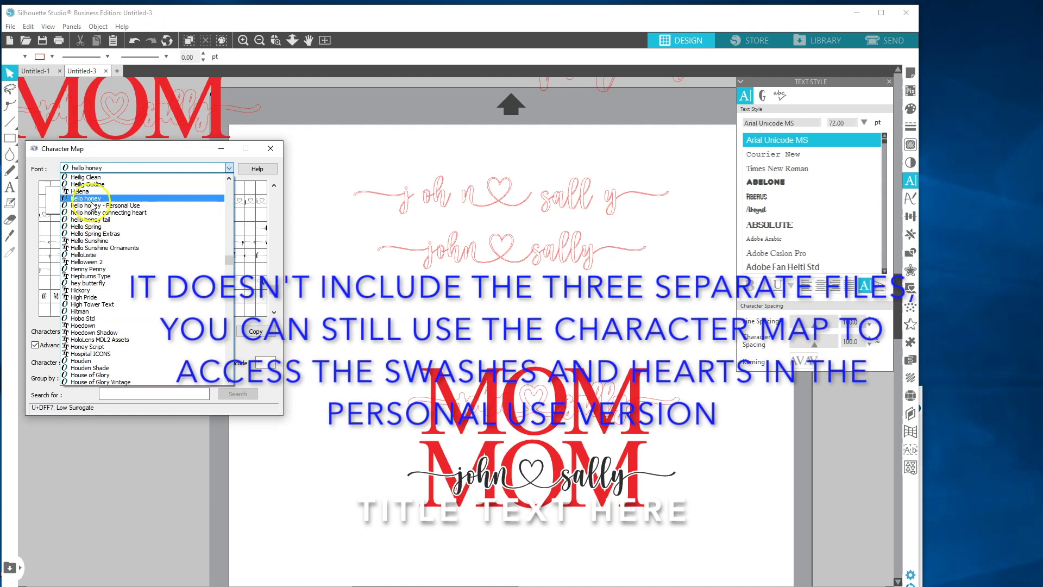
click(91, 199)
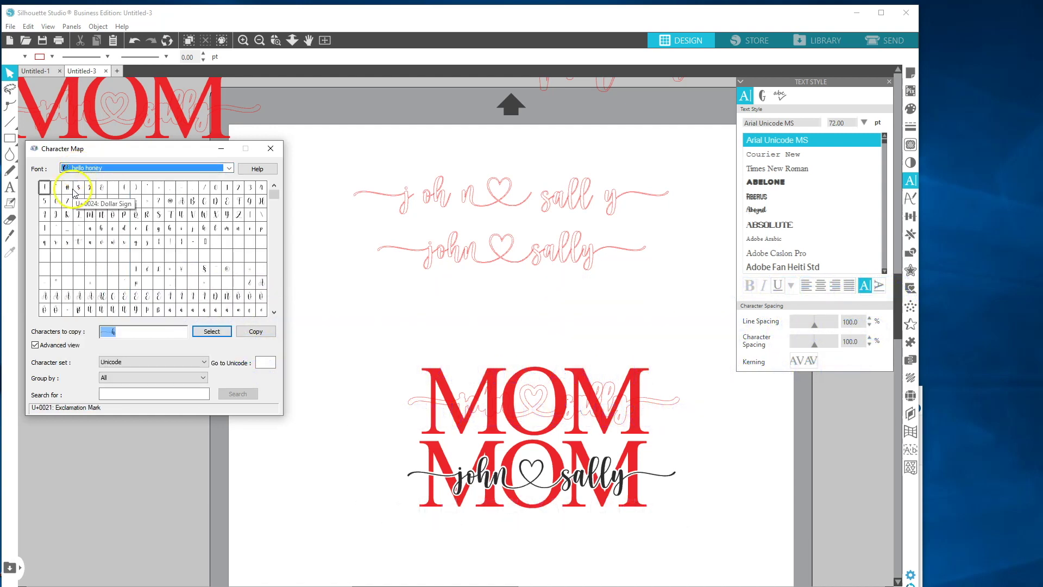
Browse the hello honey characters in Character Map down to the private-use glyphs and examine the tail and connecting-heart letters
click(74, 191)
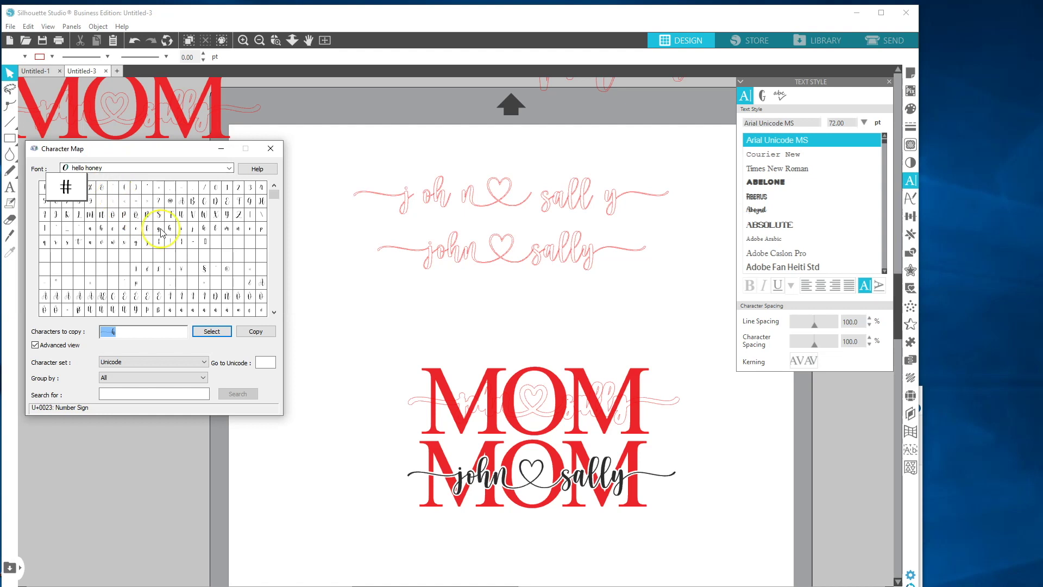
click(105, 172)
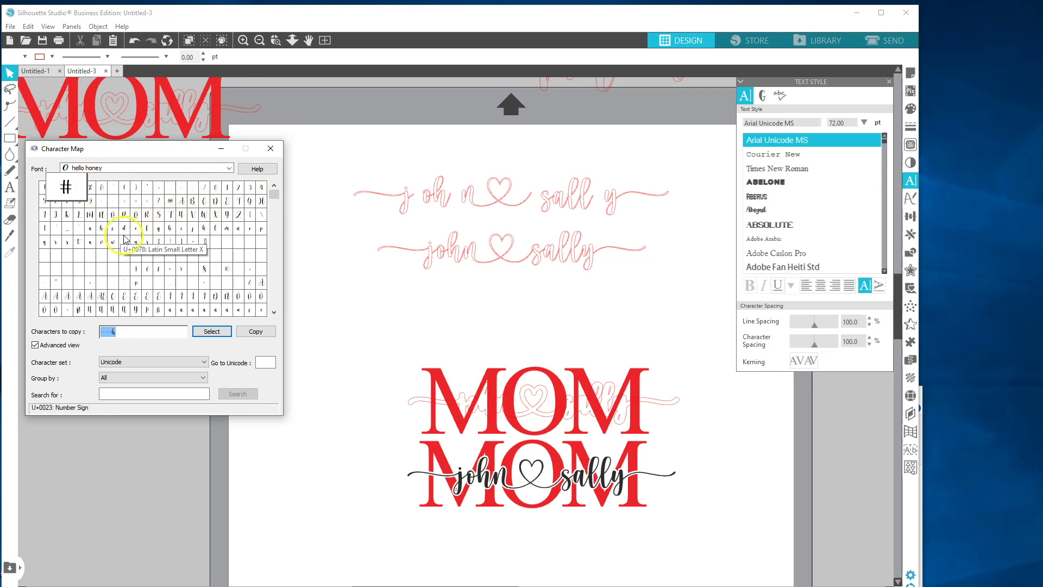
click(274, 313)
click(273, 313)
click(274, 313)
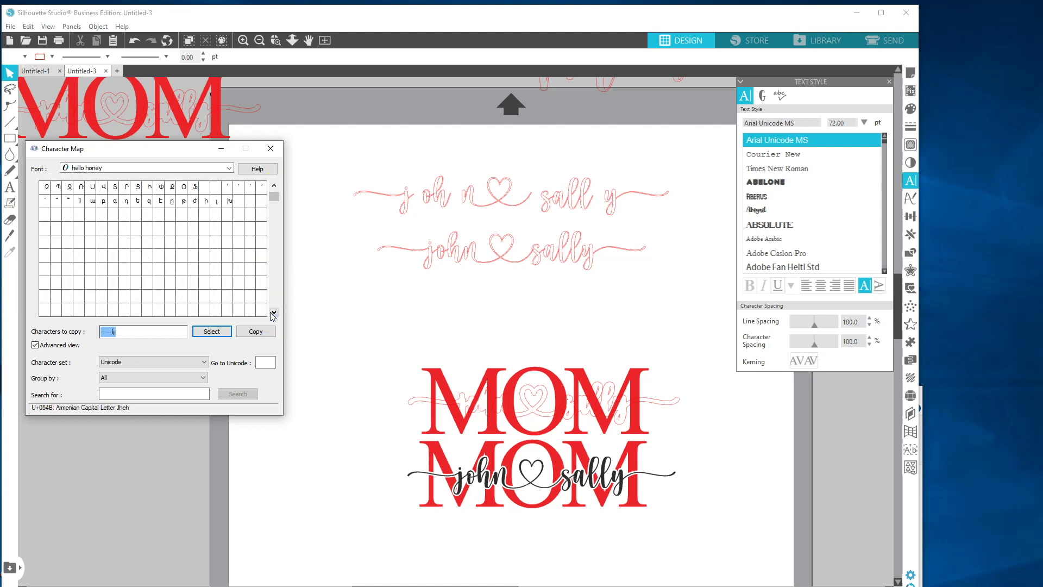
click(145, 233)
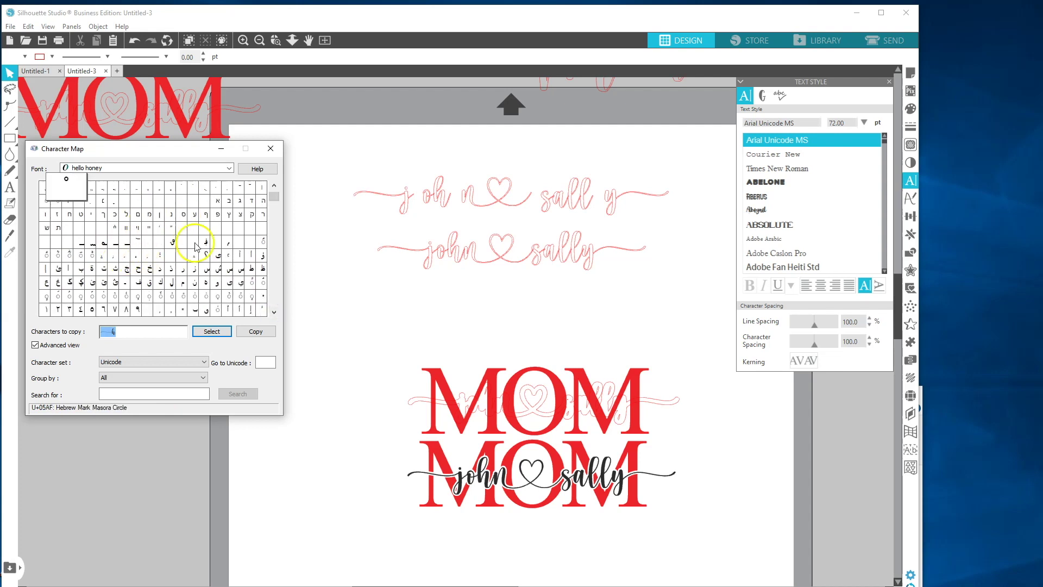
drag(274, 197, 276, 295)
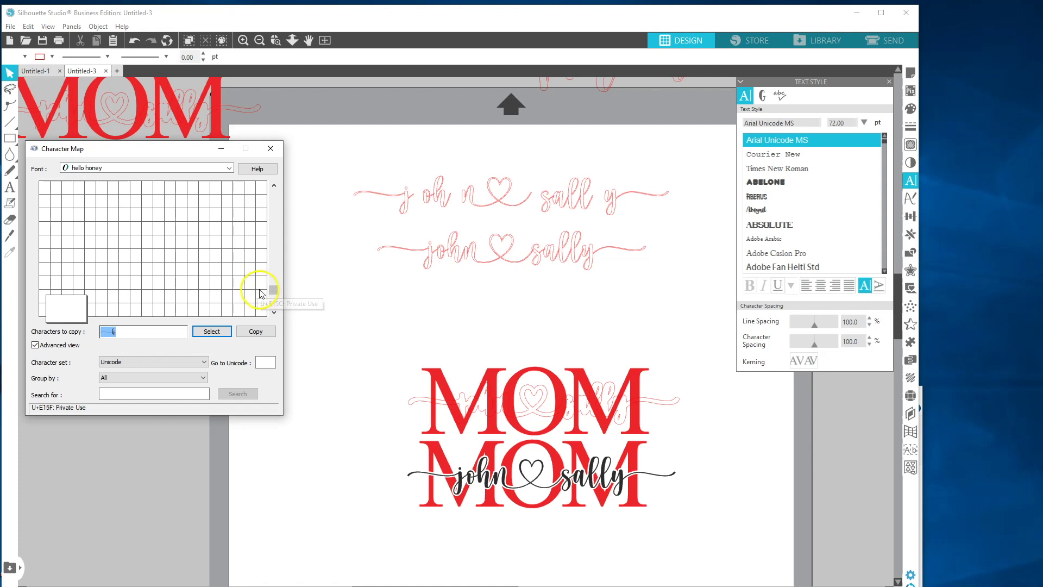
click(276, 187)
click(276, 187)
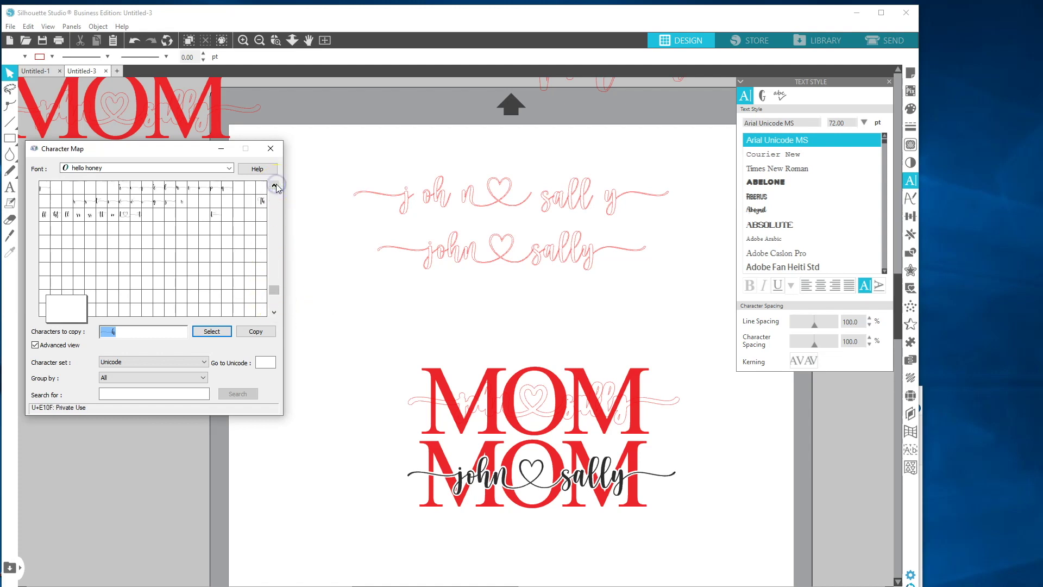
click(276, 186)
click(276, 187)
click(274, 187)
click(274, 186)
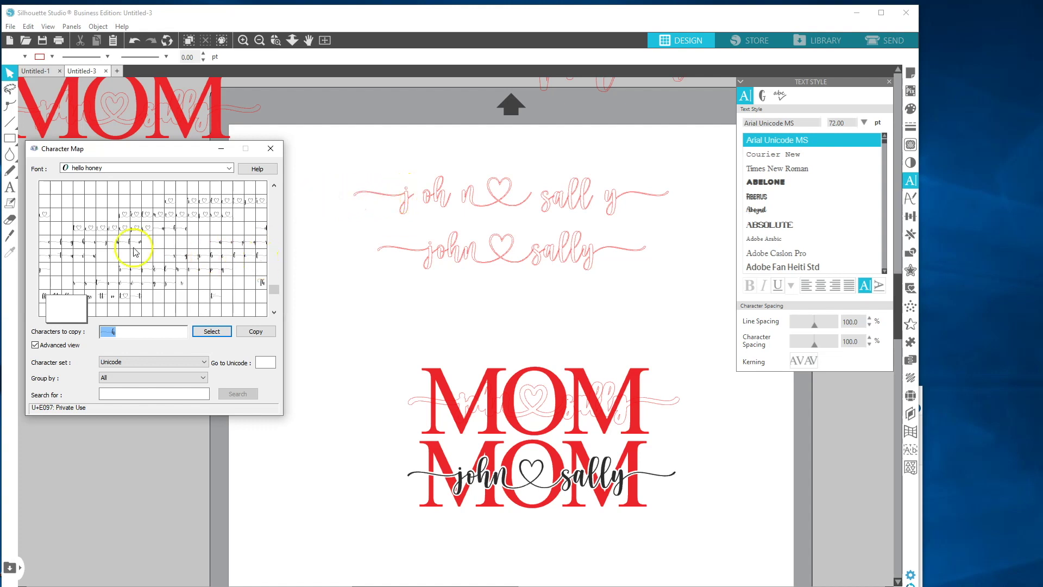
click(170, 203)
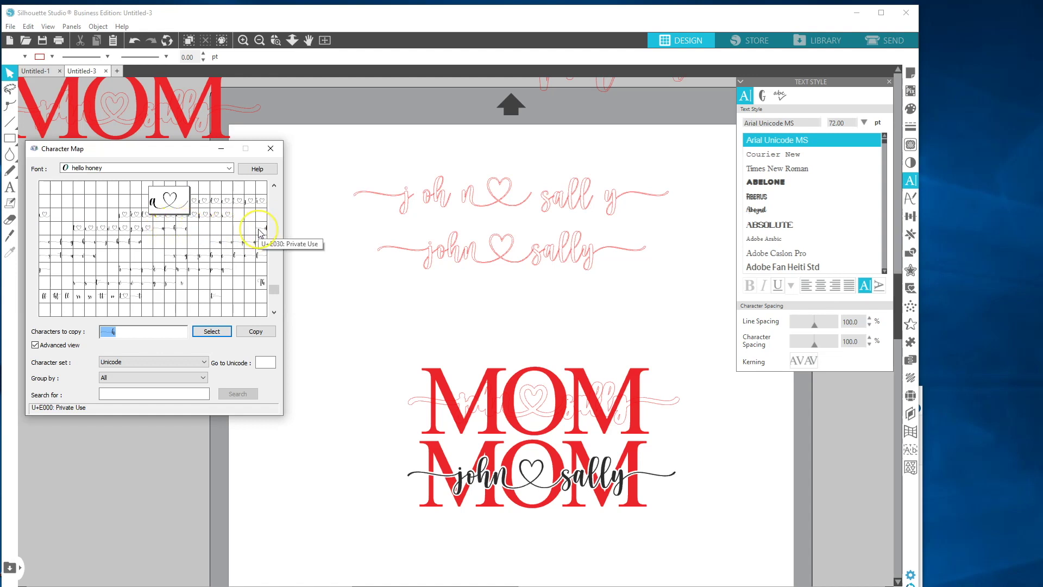
Copy the tailed j glyph (U+E036) of the hello honey font from Character Map
click(102, 245)
click(202, 332)
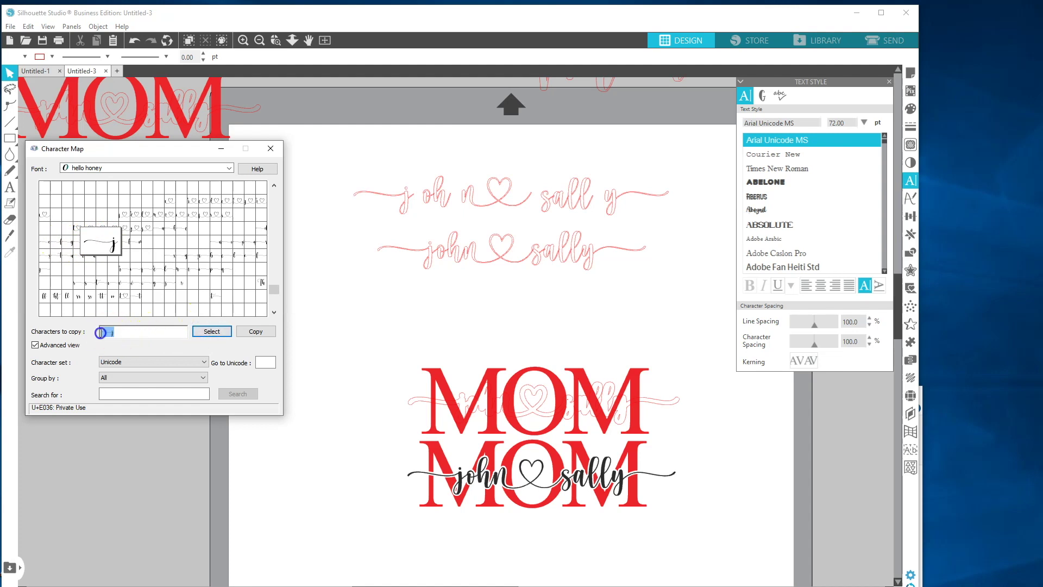
click(255, 331)
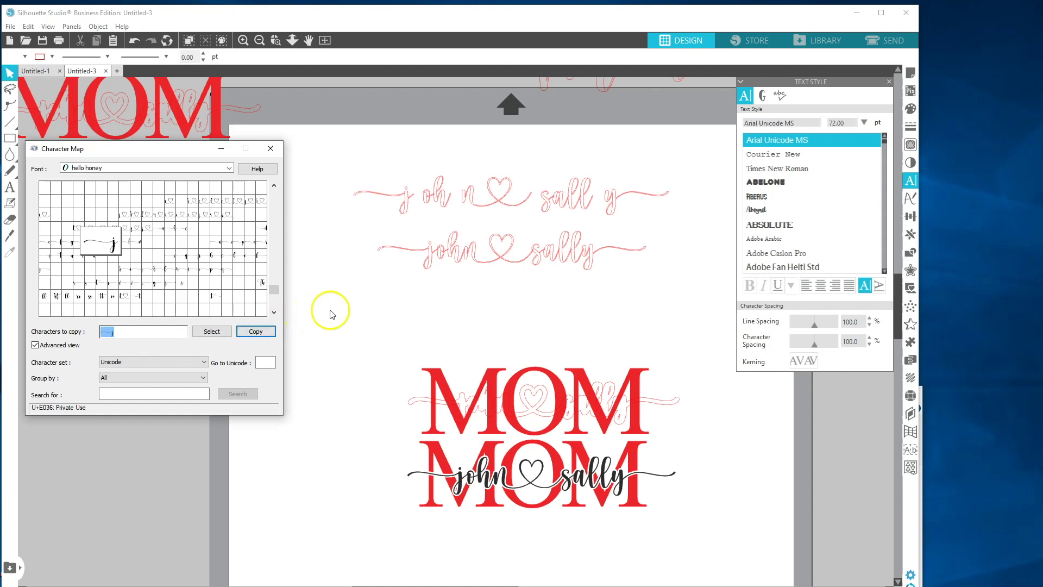
Paste the tailed j into a new text object below the john sally lines and set its font to hello honey
click(359, 306)
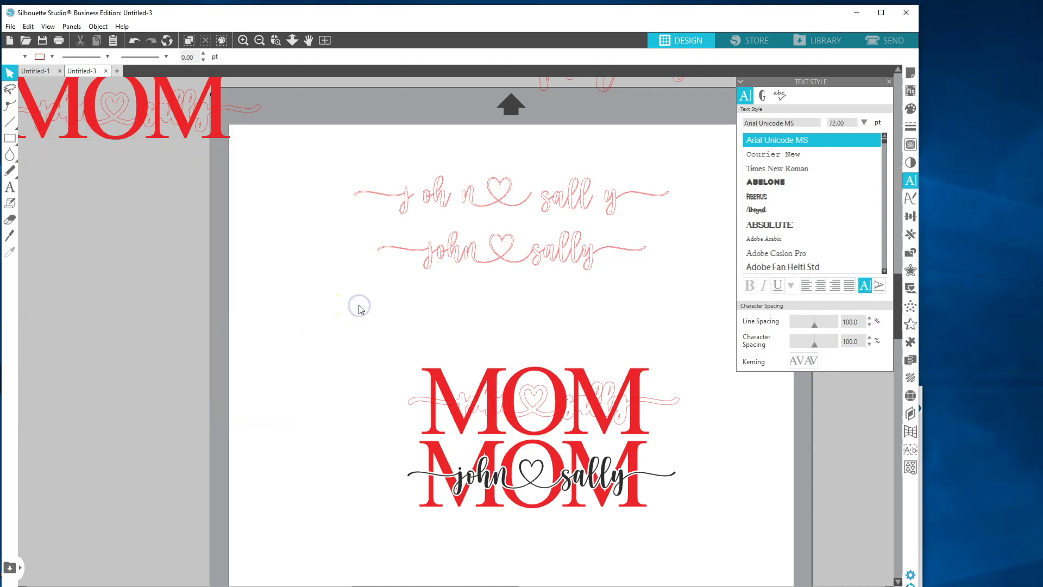
click(9, 187)
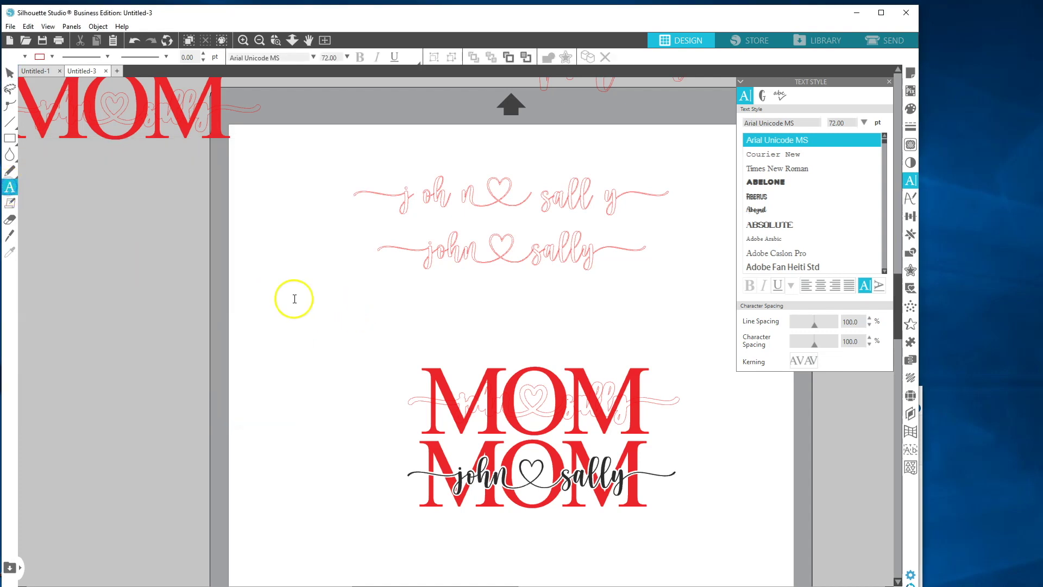
click(294, 307)
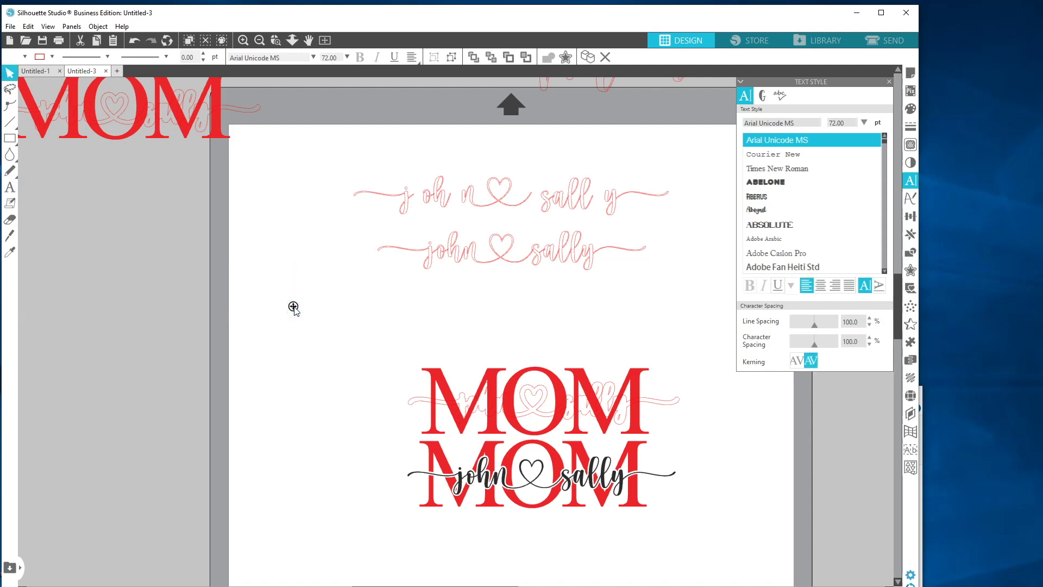
right_click(293, 307)
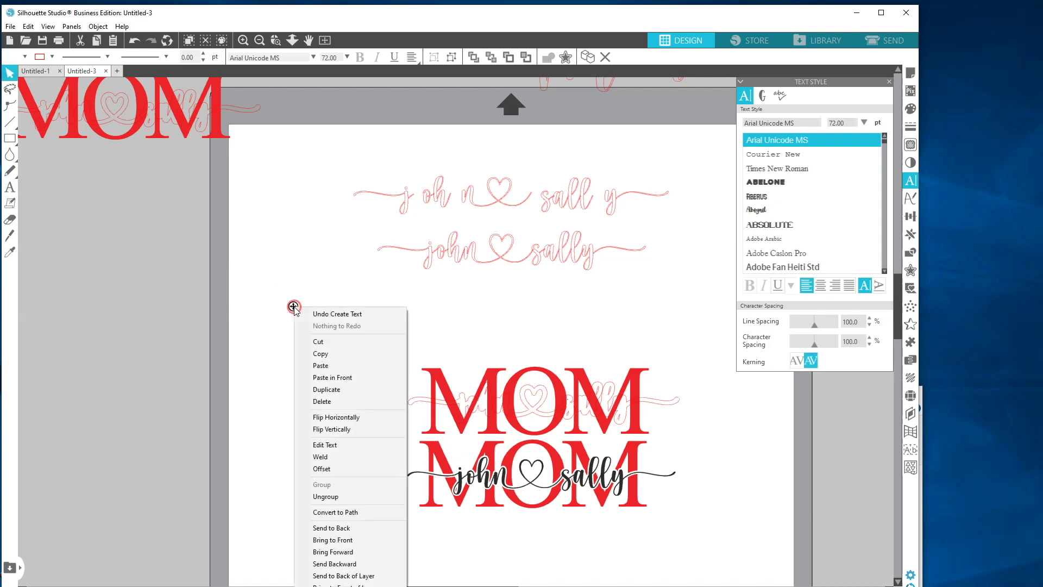
click(321, 366)
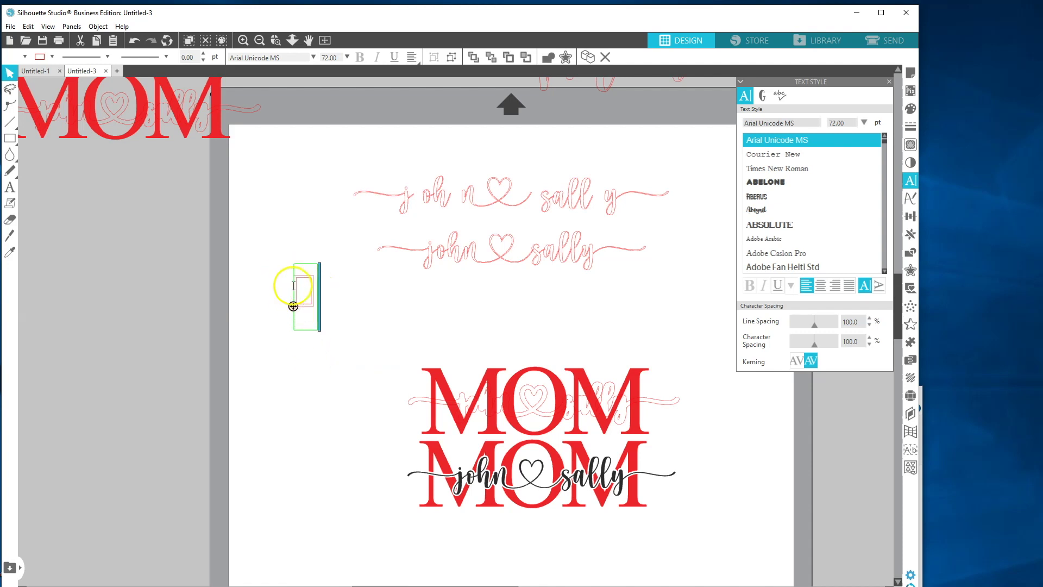
click(292, 355)
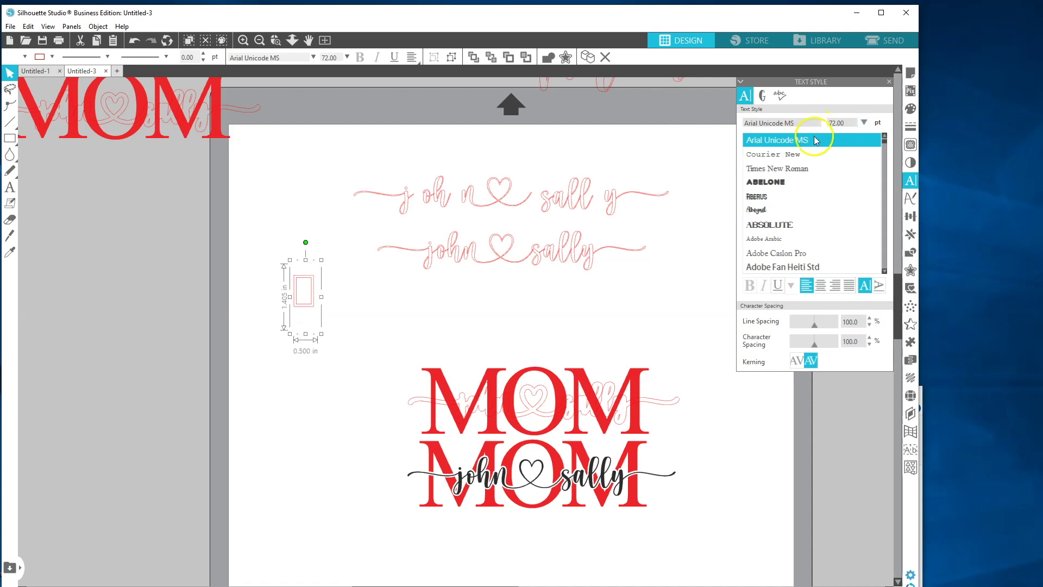
scroll(793, 190, up, 3)
click(770, 240)
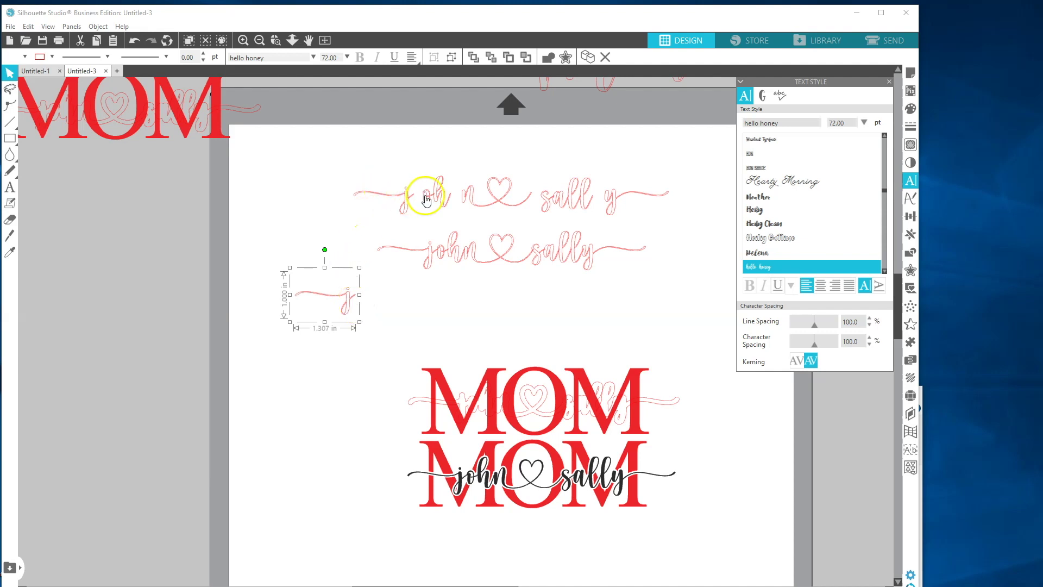
Add the text "oh" in the hello honey font and join it to the tailed j
click(117, 198)
double_click(362, 295)
text(oh)
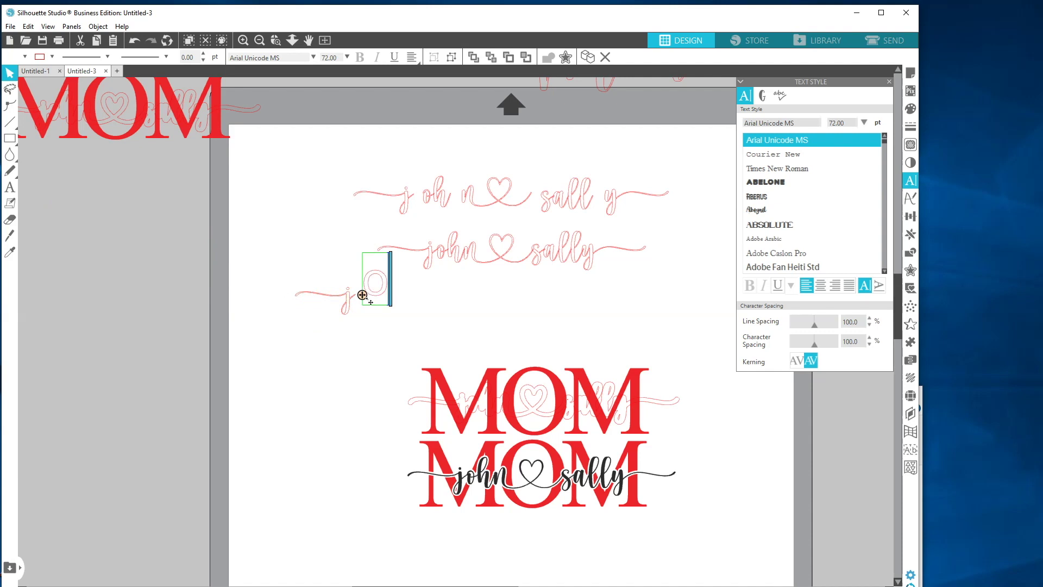
click(425, 340)
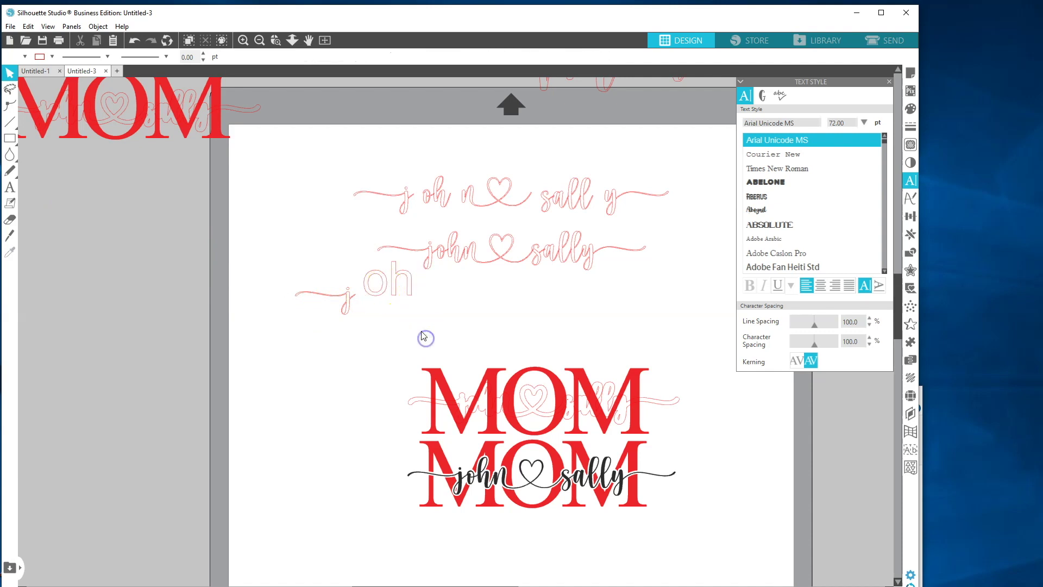
click(395, 293)
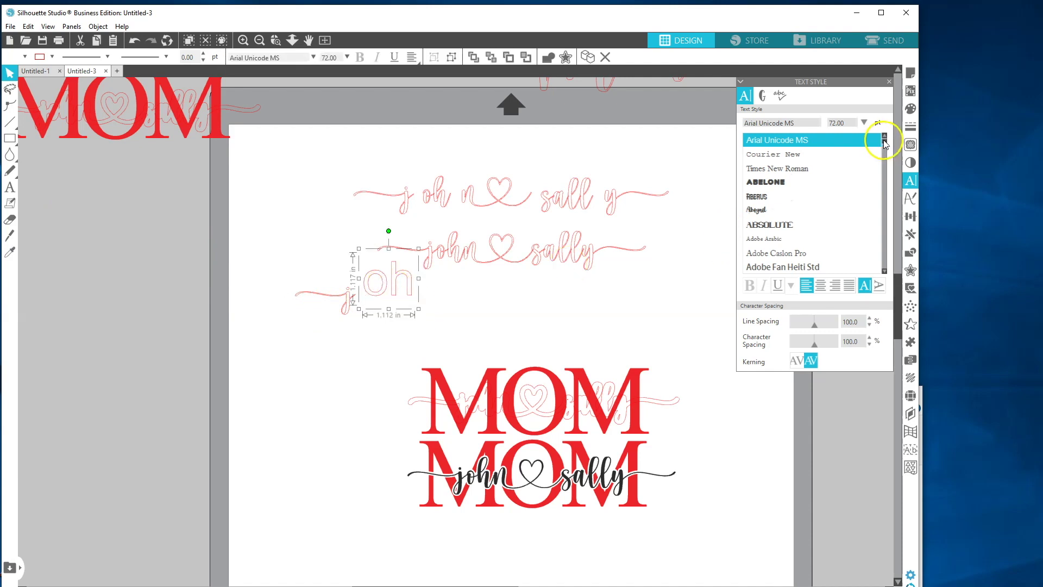
scroll(879, 143, up, 5)
click(761, 237)
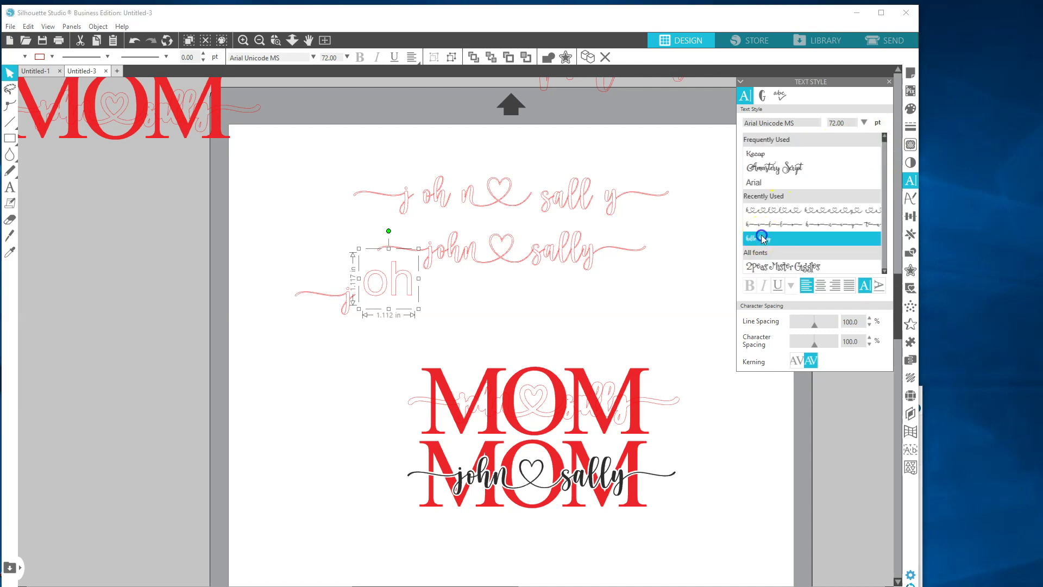
click(409, 294)
click(481, 195)
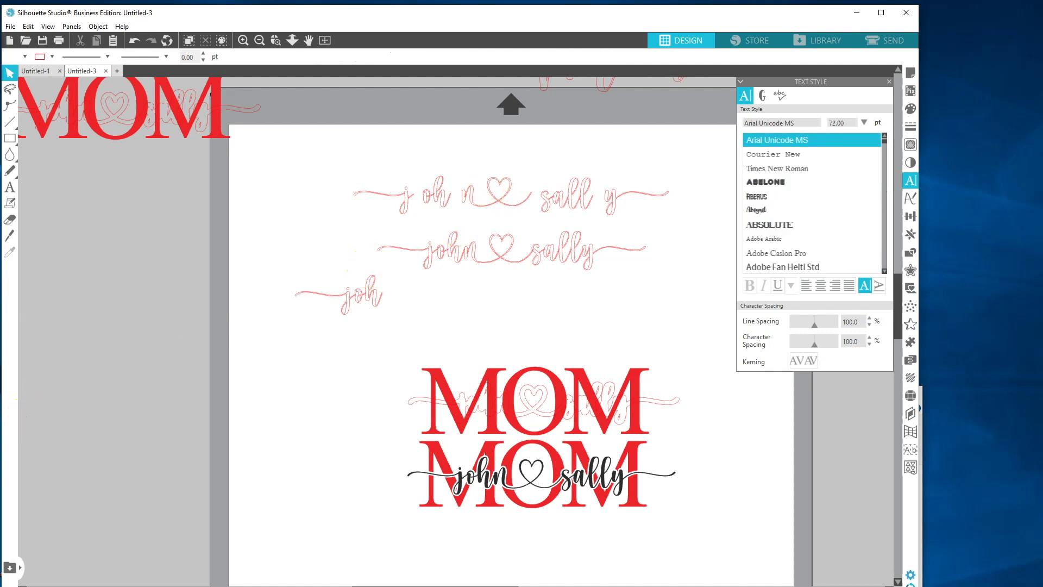
Copy the n glyph with the connecting heart (U+E014) from Character Map
double_click(98, 248)
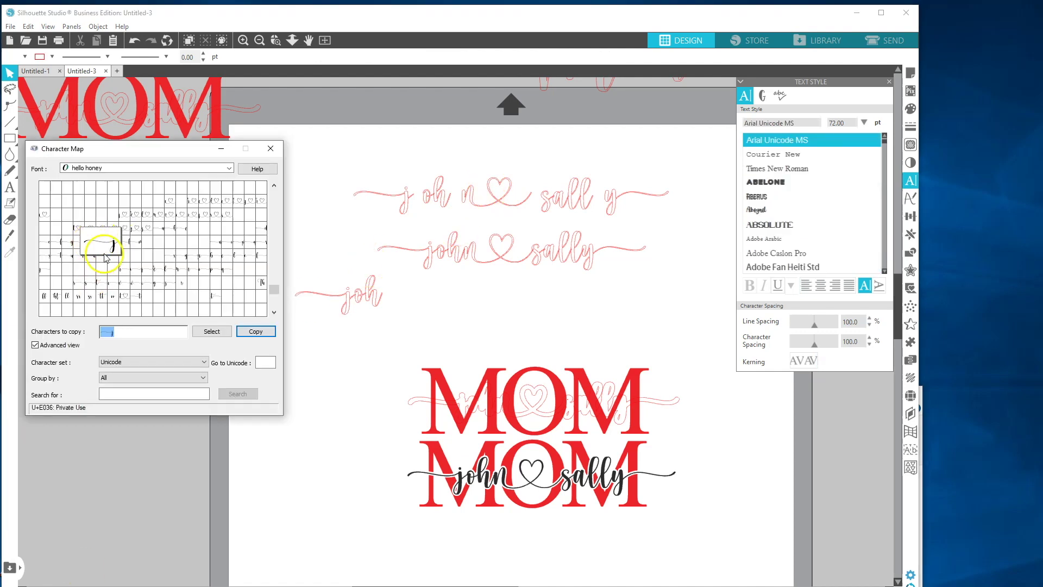
click(162, 219)
click(169, 220)
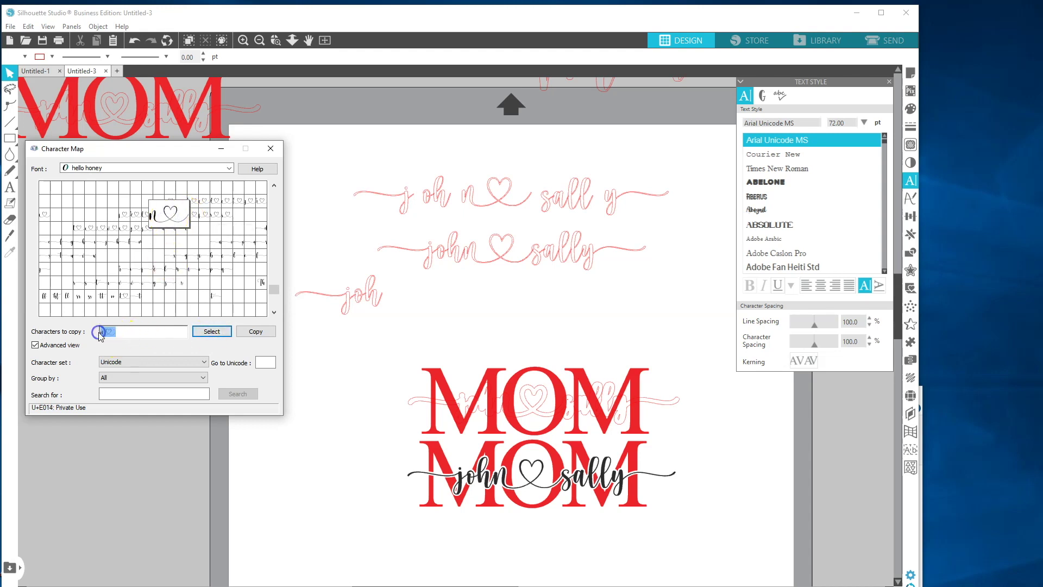
click(256, 332)
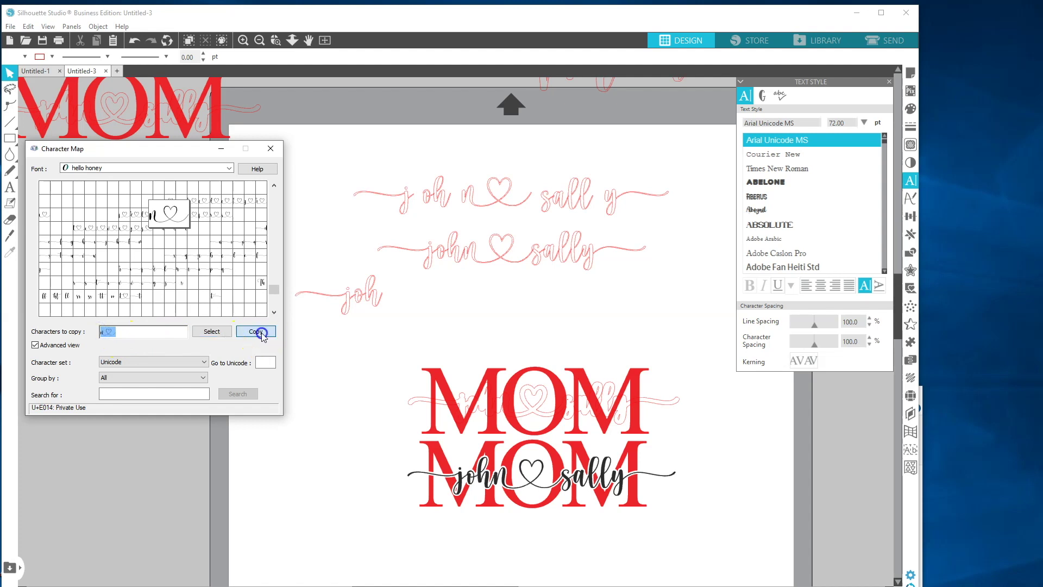
Paste the copied n-with-heart glyph into a new text object just after joh
click(397, 300)
click(10, 187)
click(401, 300)
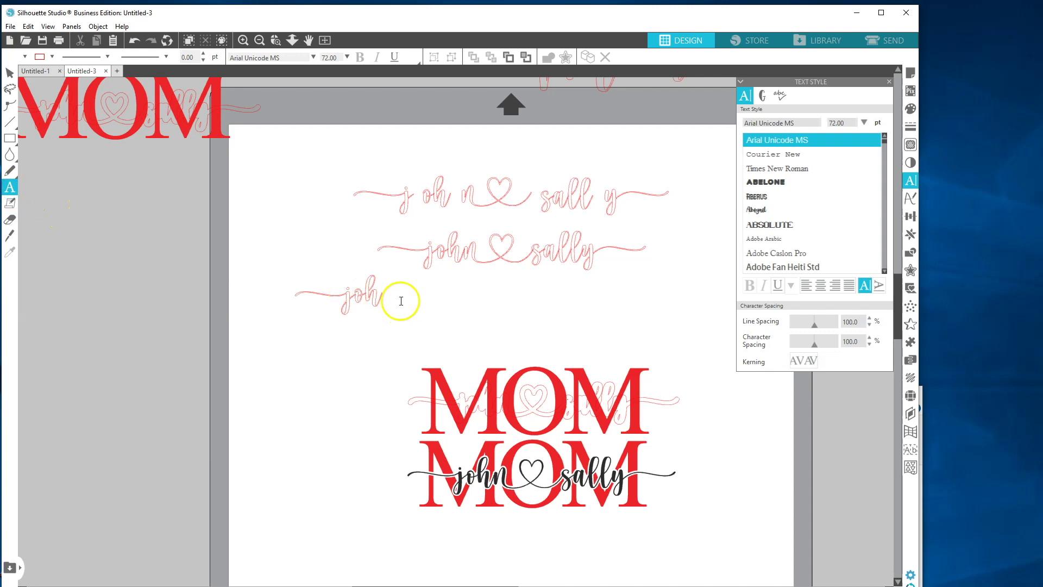
click(400, 300)
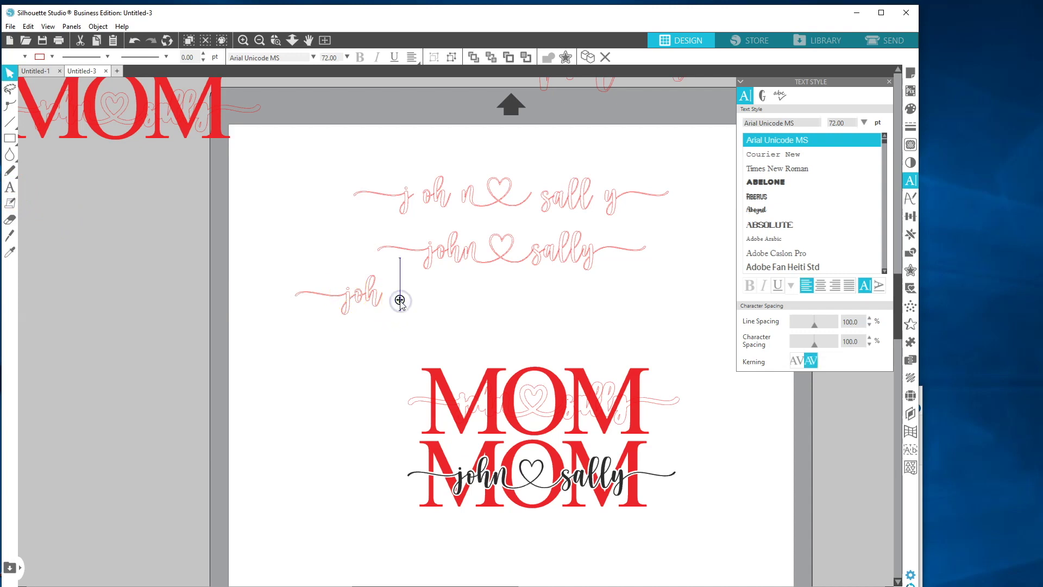
right_click(400, 301)
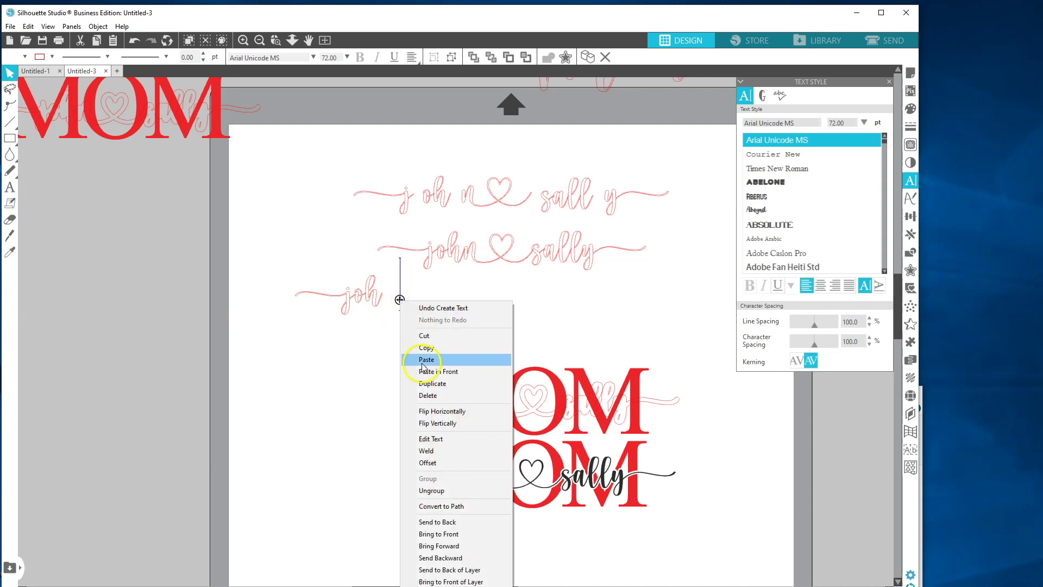
click(419, 359)
click(400, 347)
click(400, 299)
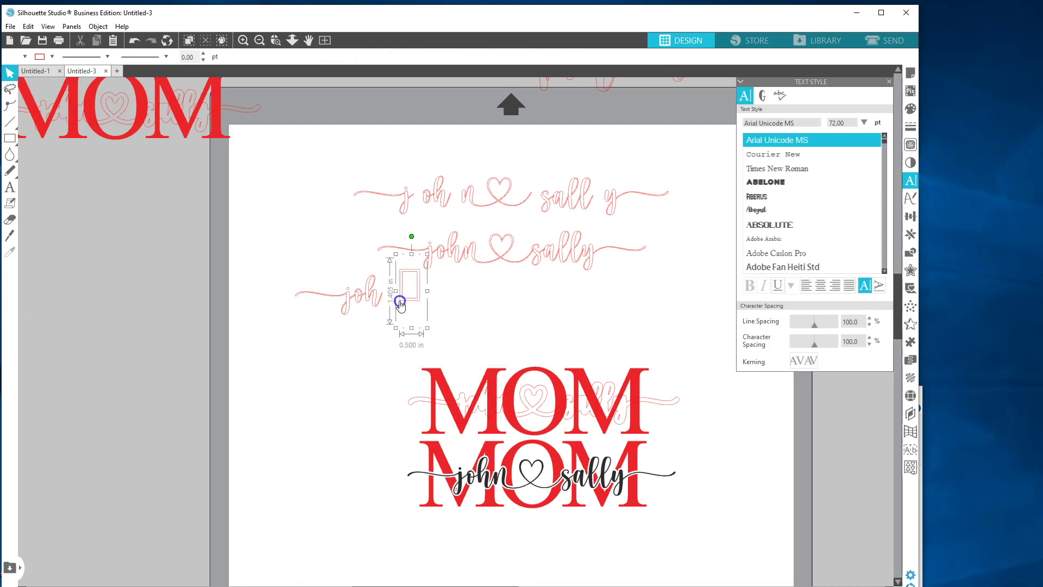
Set the pasted glyph's font to hello honey and move it against joh to form john with the heart
click(887, 137)
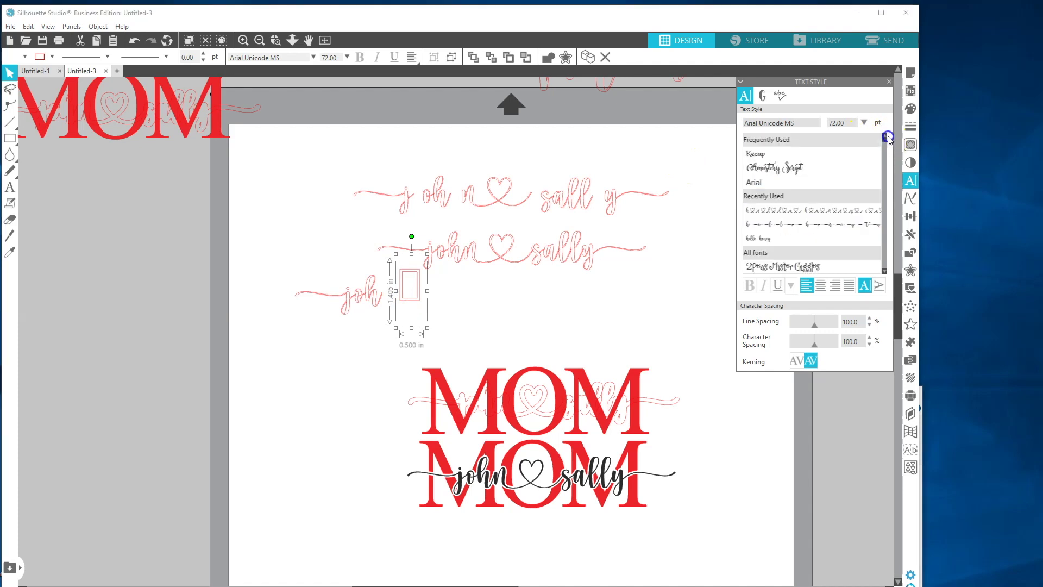
click(759, 239)
drag(455, 300, 423, 304)
click(223, 287)
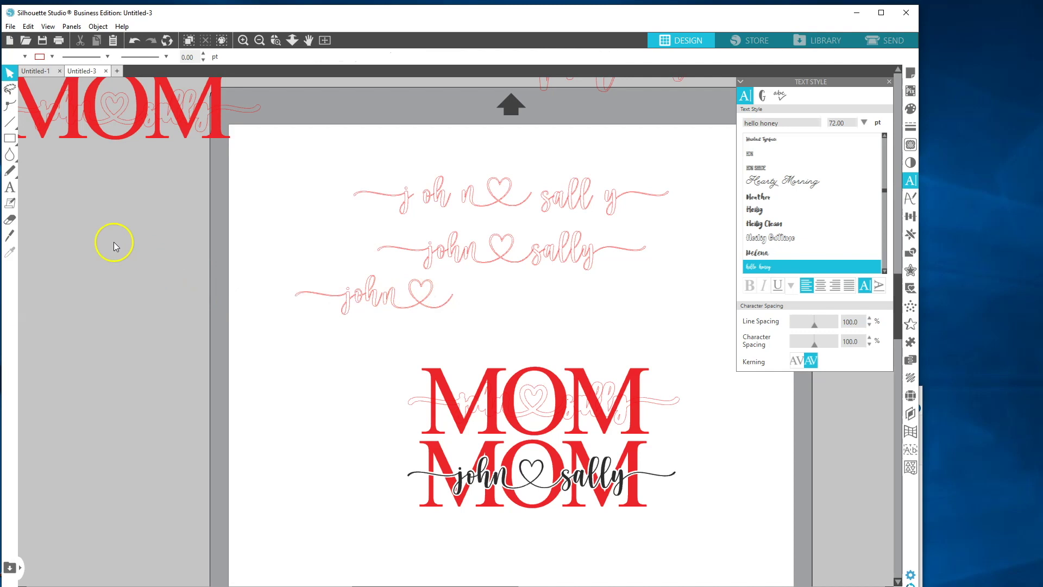
Add the text "sall" in the hello honey font and join it to the end of the heart's connecting stroke
click(11, 188)
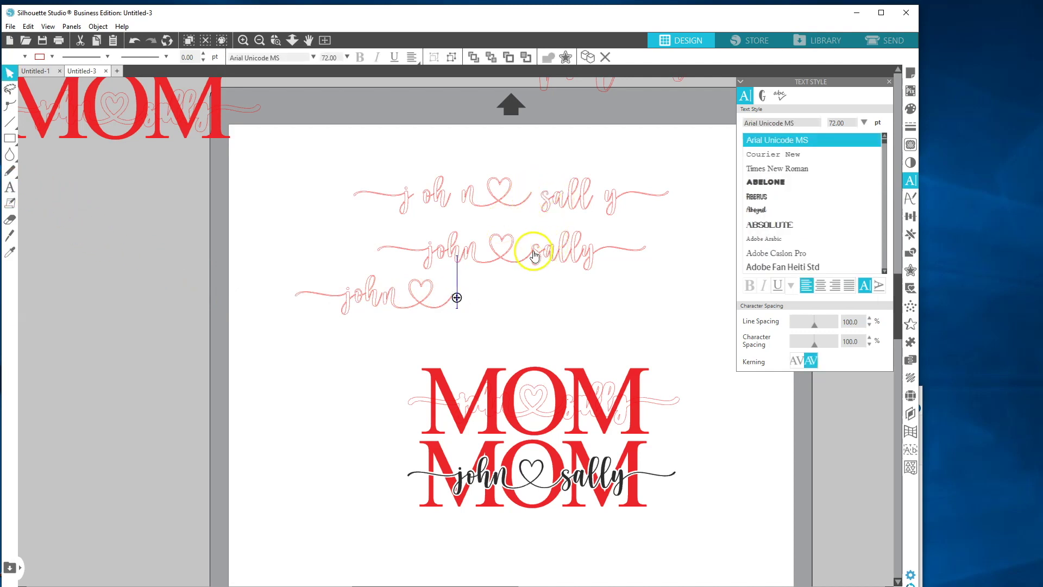
text(sall)
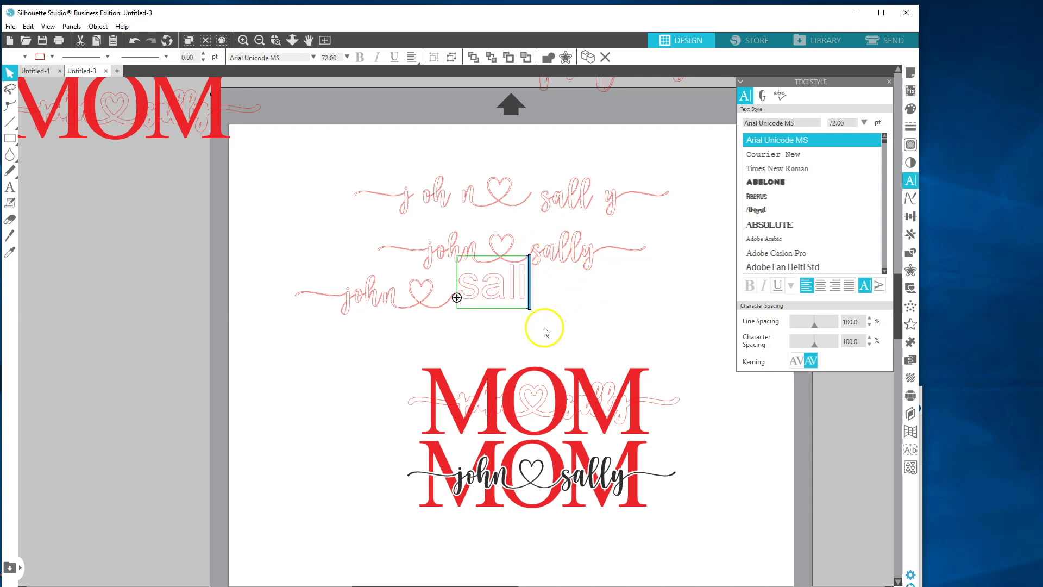
click(506, 301)
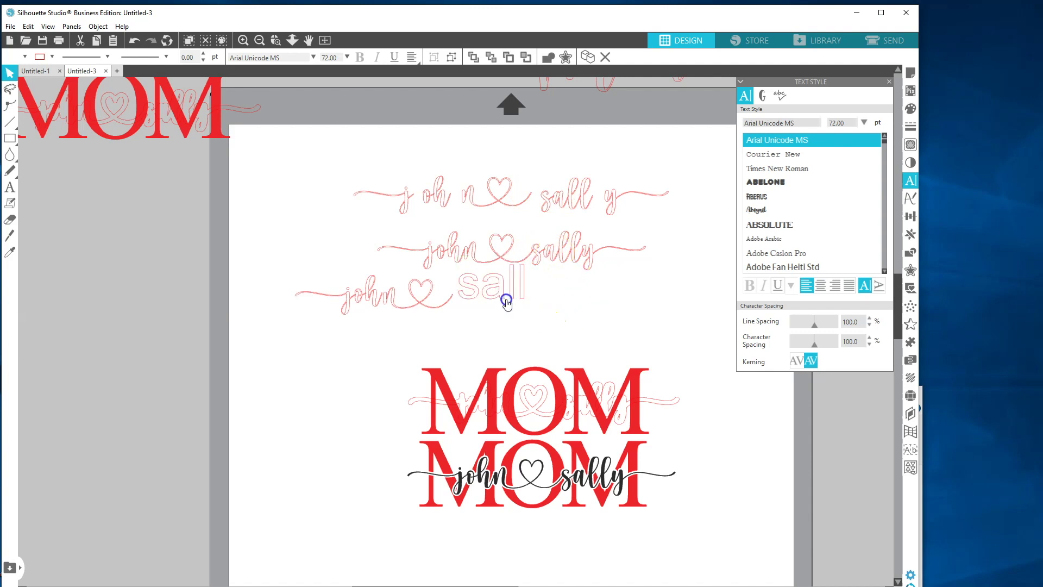
click(504, 299)
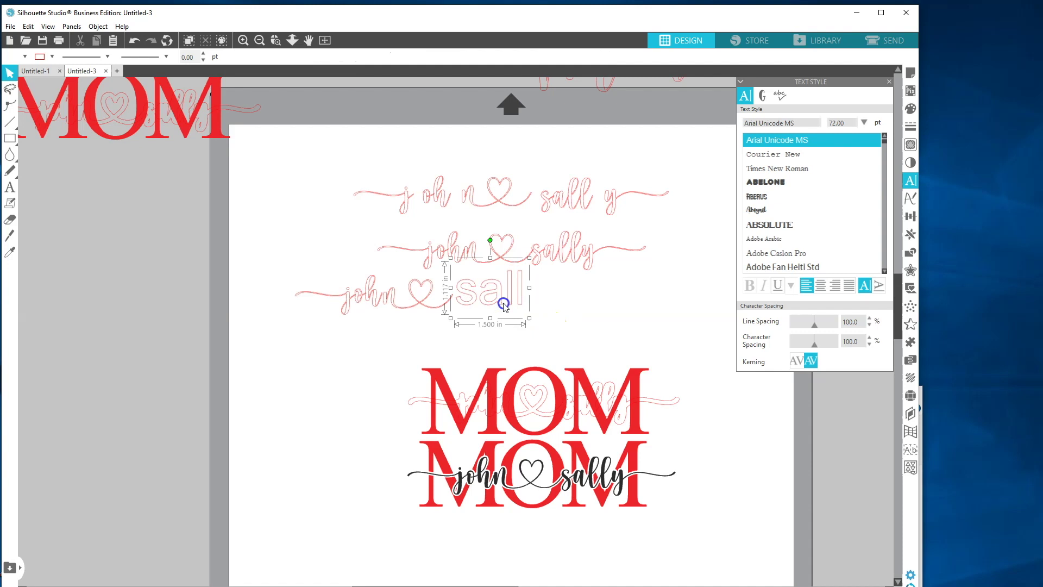
click(884, 137)
click(768, 237)
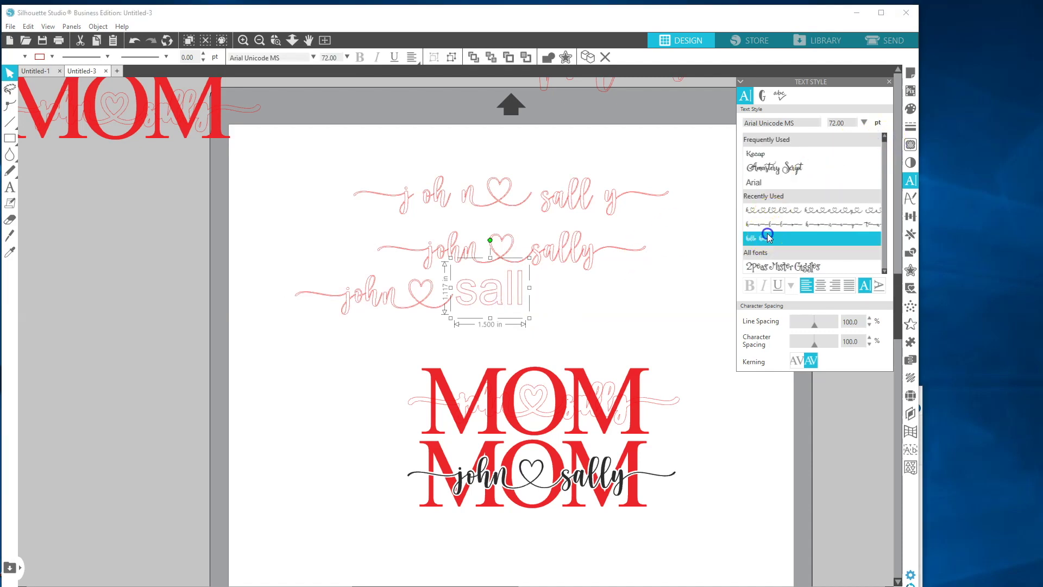
click(491, 297)
mouse_move(494, 299)
mouse_down()
mouse_move(484, 296)
mouse_move(490, 305)
mouse_up()
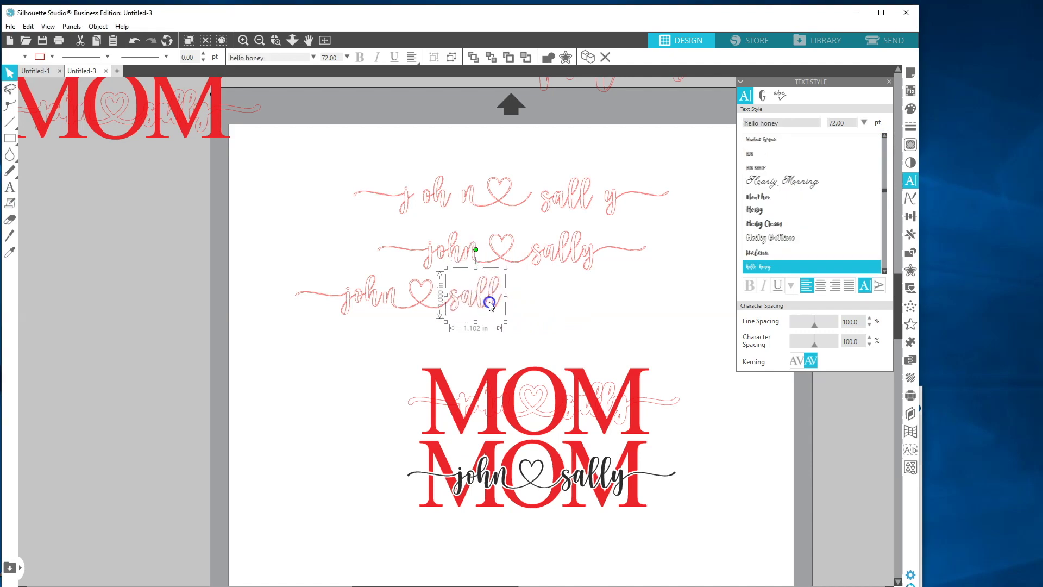
click(514, 298)
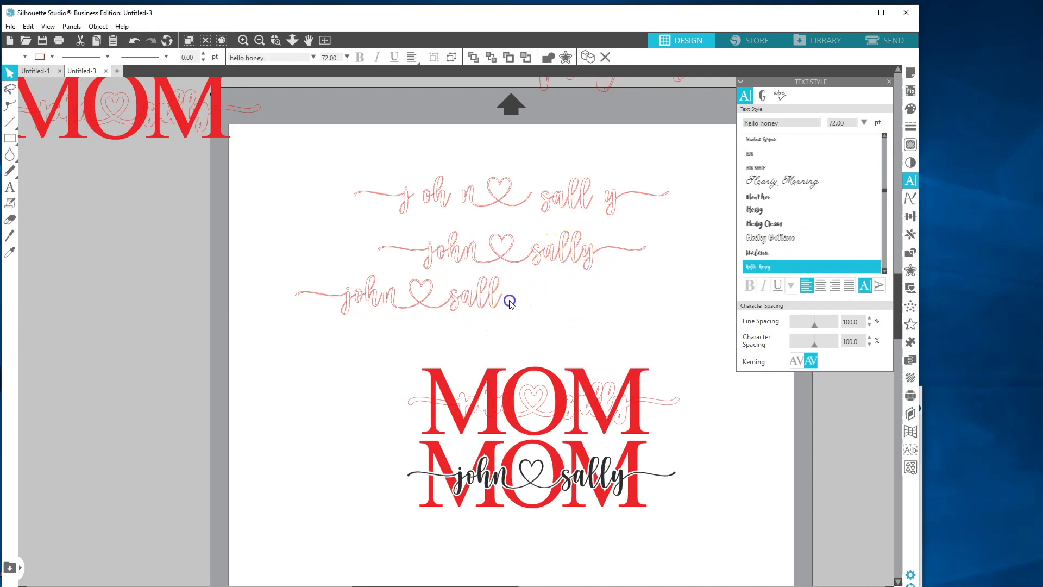
Find the end-tail letters in Character Map and copy the tailed y glyph (U+E077)
key(alt+Tab)
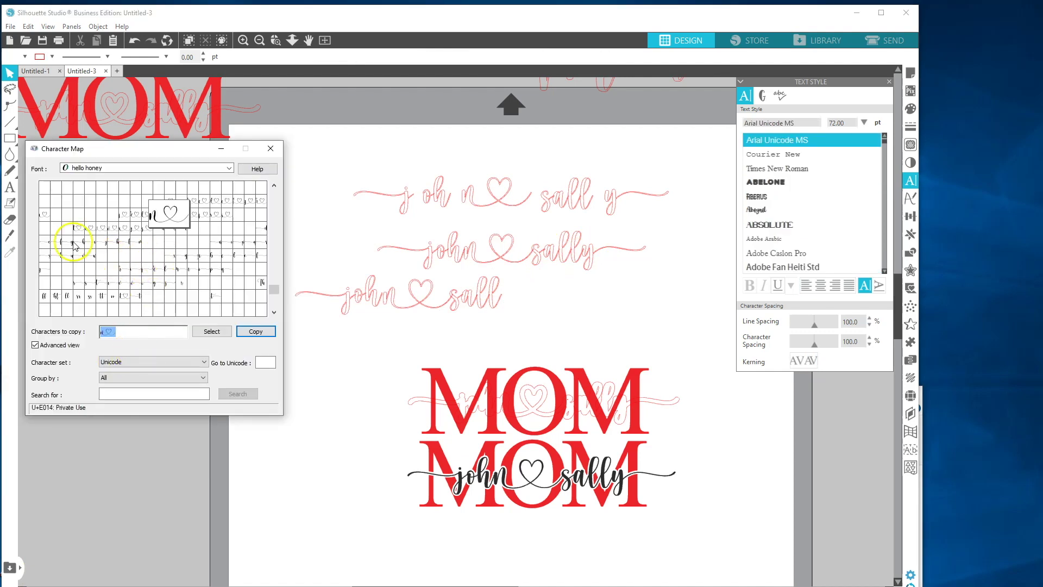
click(203, 257)
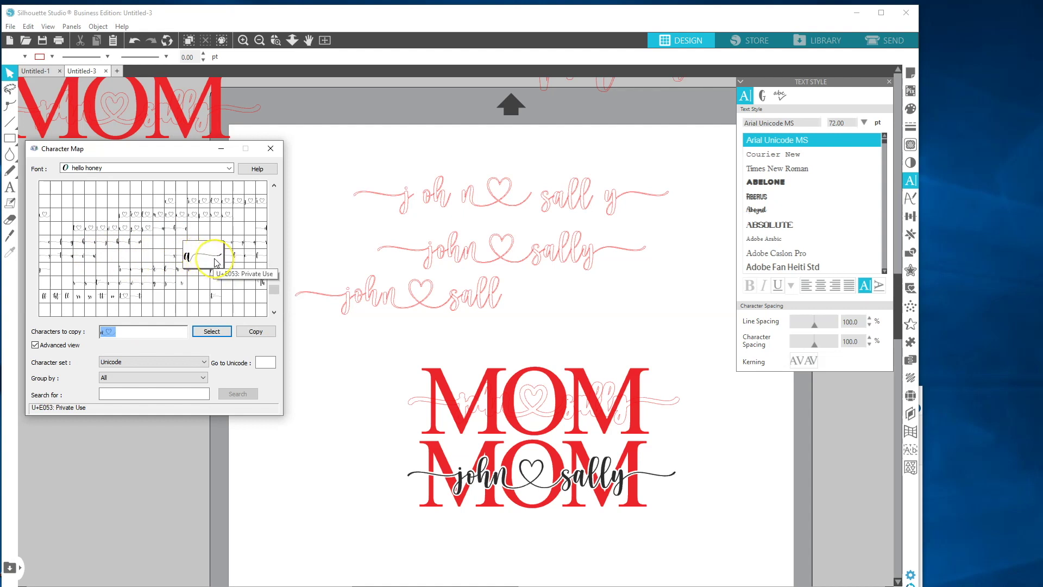
click(171, 284)
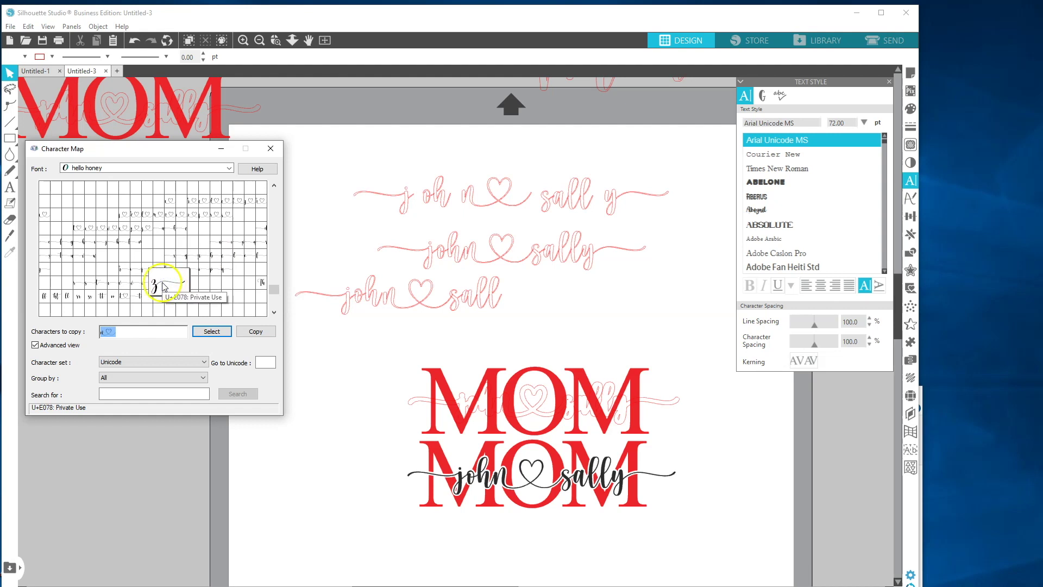
click(161, 287)
click(208, 333)
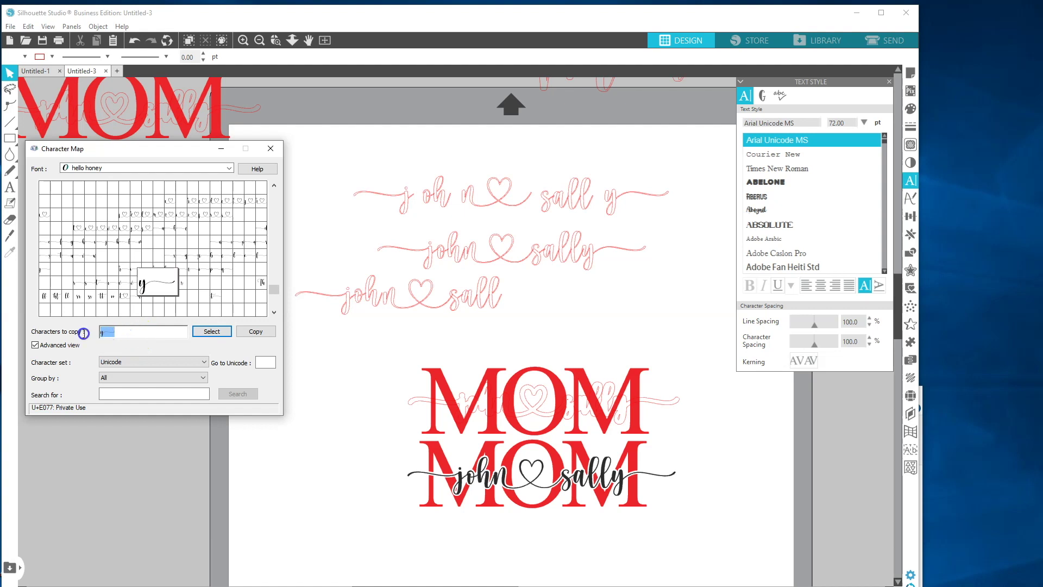
click(247, 332)
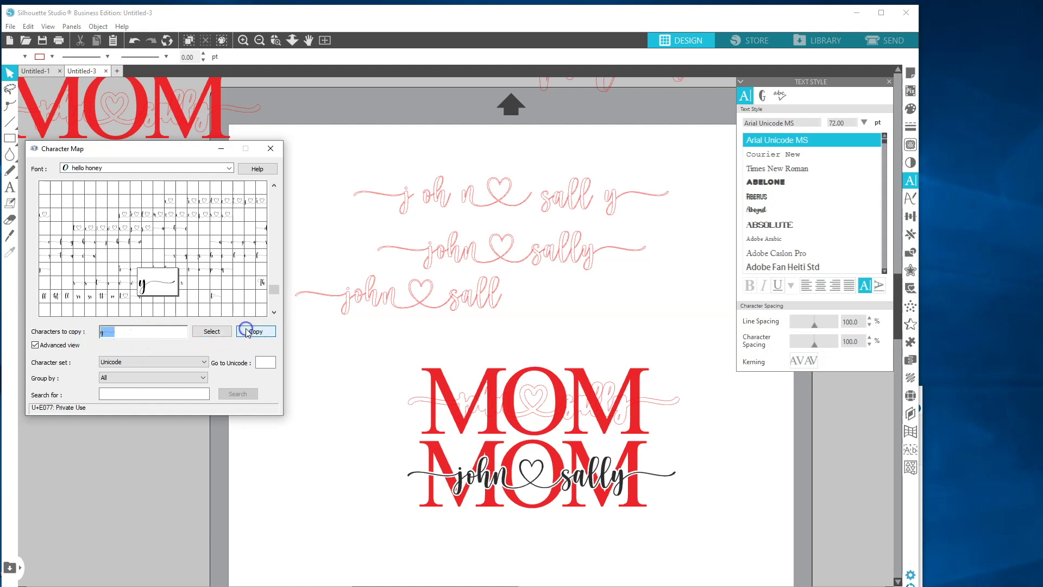
Paste the copied tailed y glyph into a new text object just after sall in the third name line
click(508, 300)
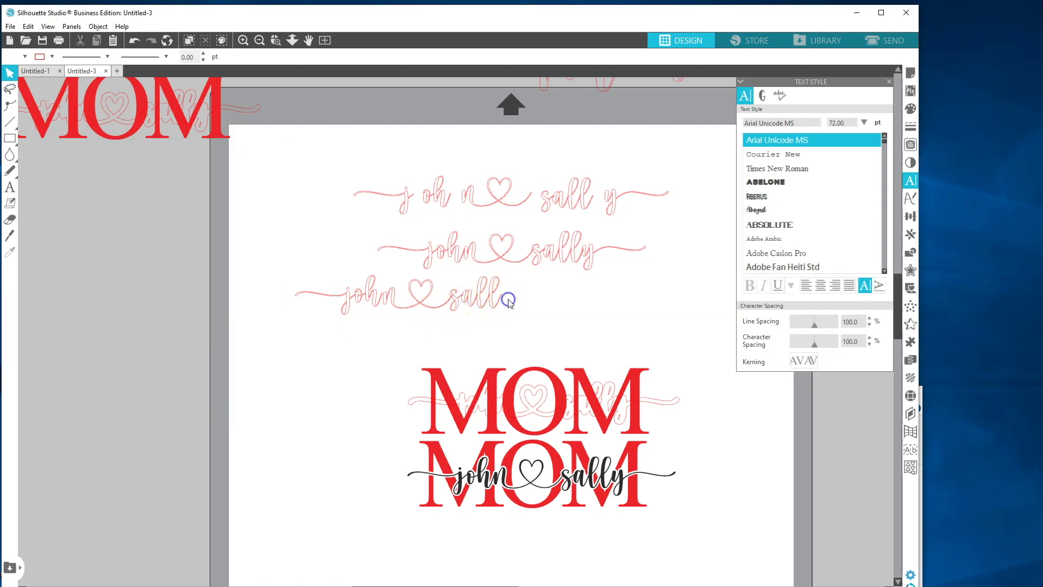
click(17, 193)
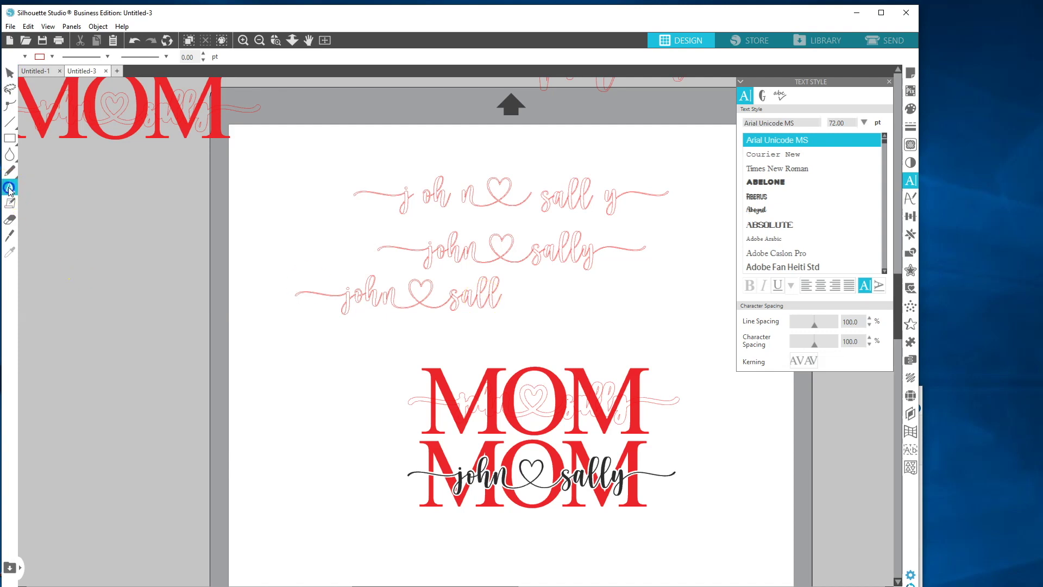
right_click(518, 303)
click(543, 361)
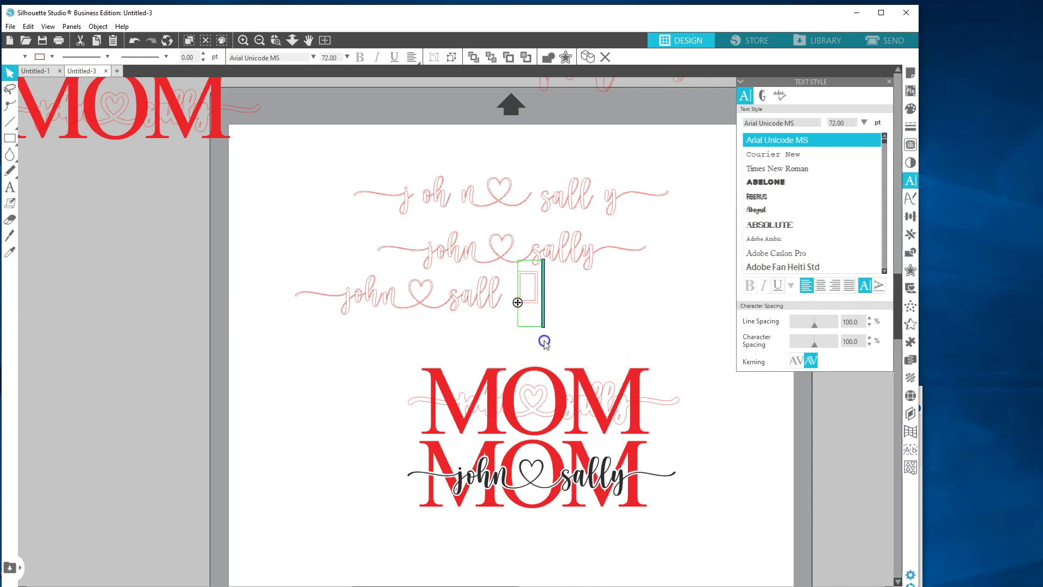
Set the pasted glyph's font to hello honey and move it against sall to complete sally with the end tail
click(543, 301)
click(768, 141)
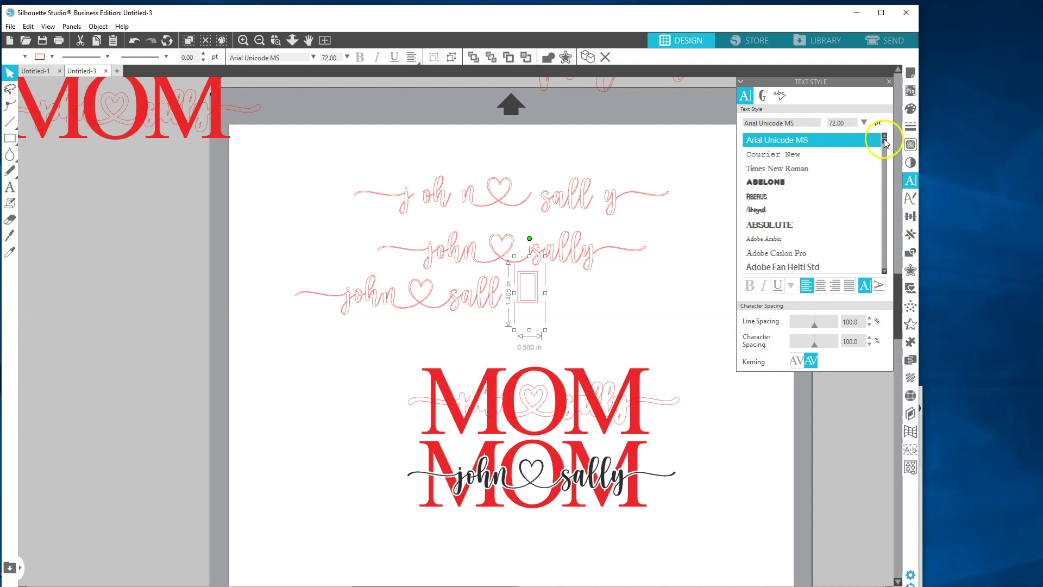
drag(886, 144, 886, 139)
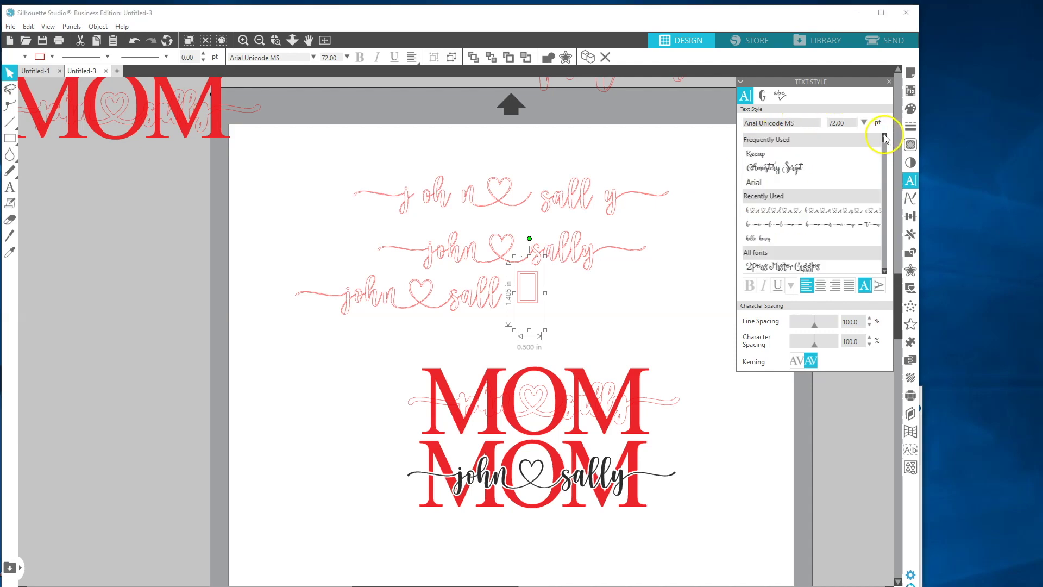
click(761, 239)
drag(531, 301, 513, 302)
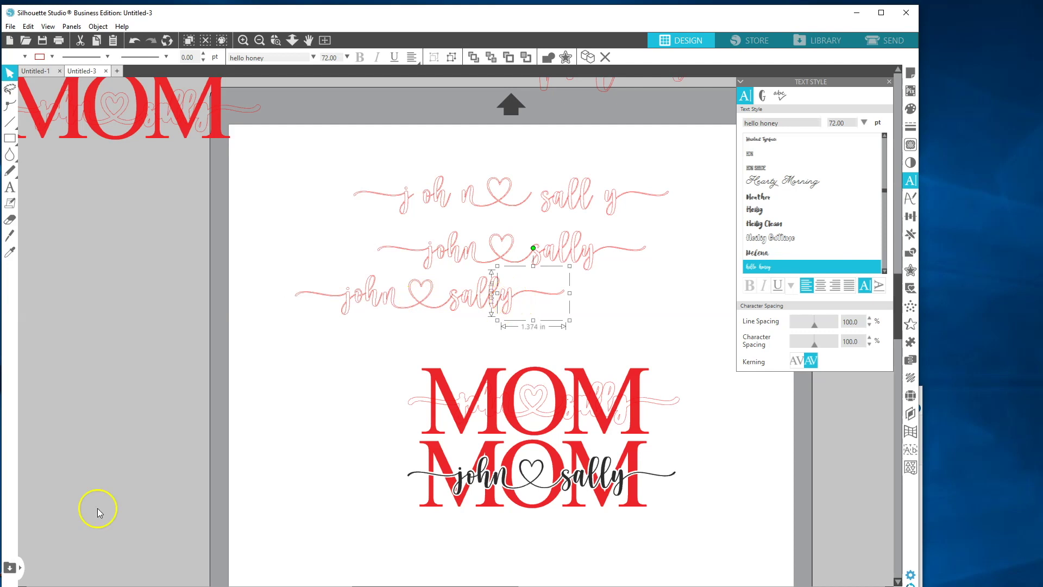
In Character Map, replace the characters to copy with the tailed j (U+E036) and the n-with-heart glyph (U+E014)
key(alt+Tab)
click(233, 255)
double_click(111, 329)
click(116, 331)
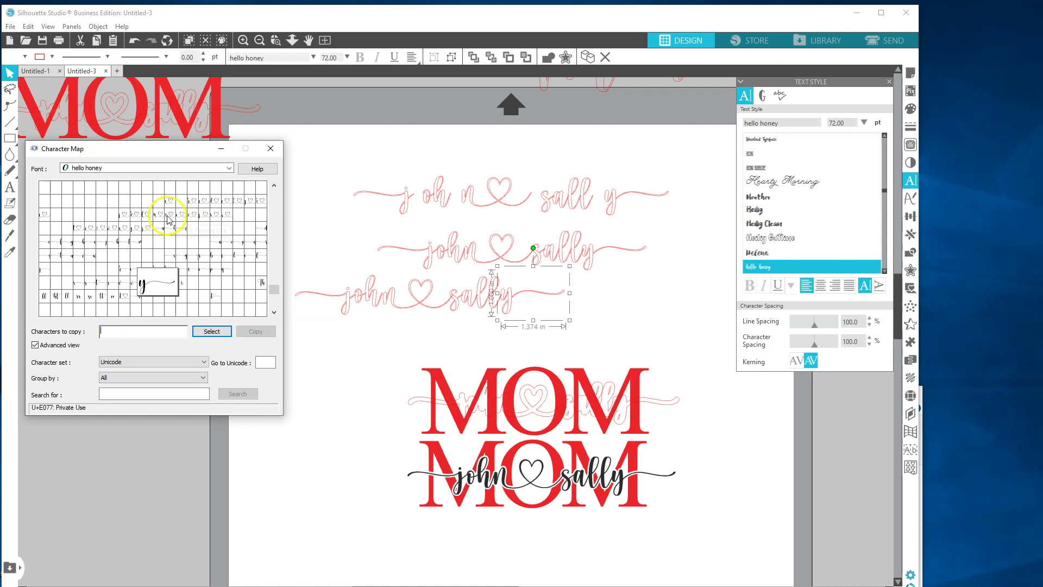
click(106, 244)
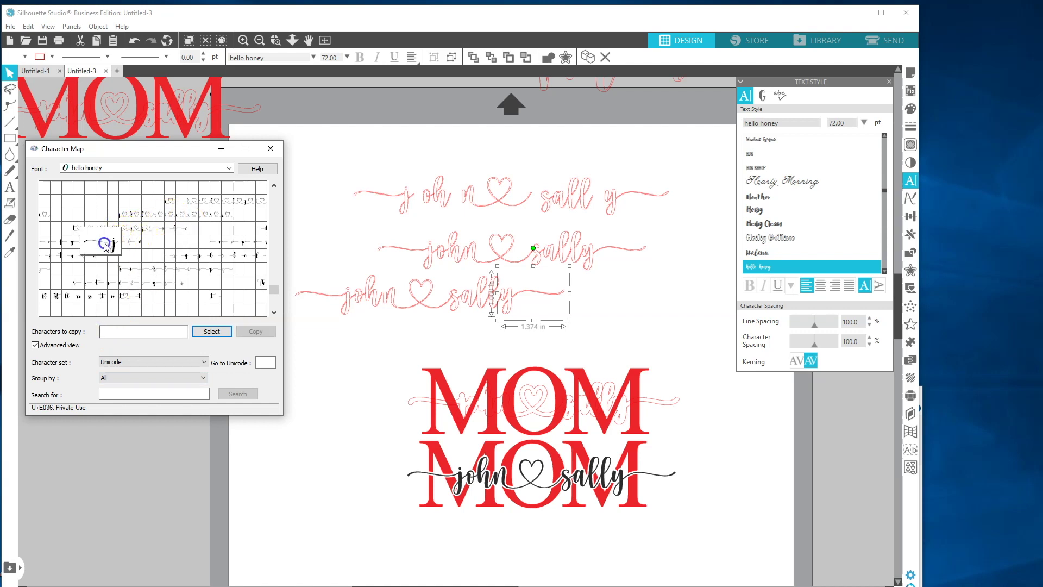
click(211, 332)
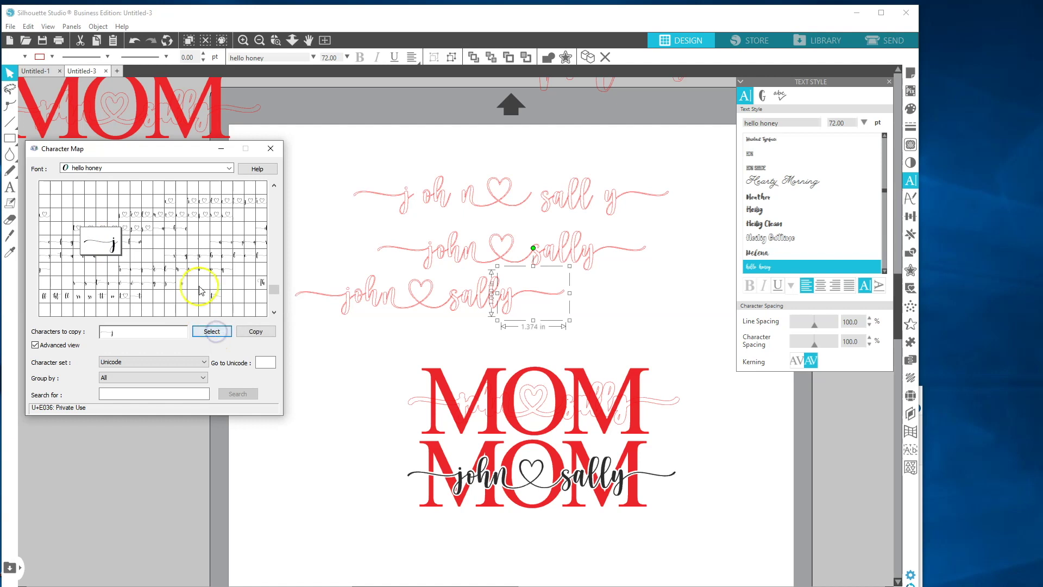
click(161, 214)
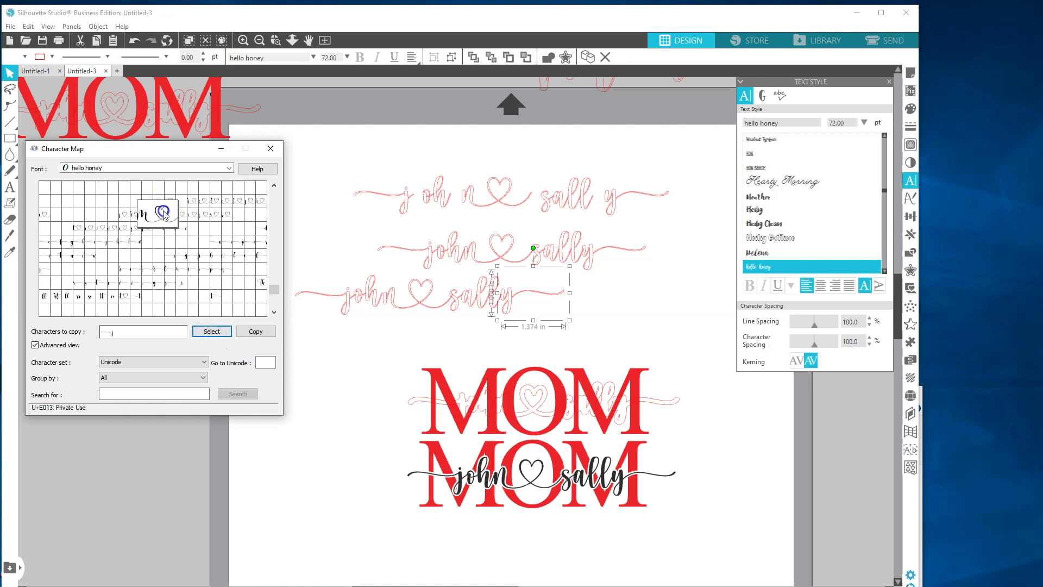
click(170, 217)
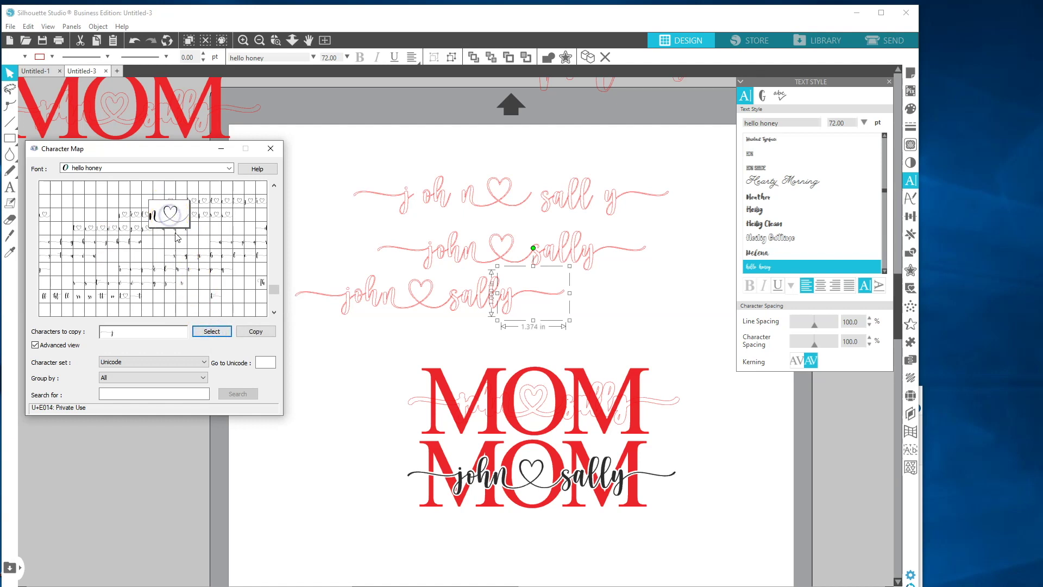
click(211, 332)
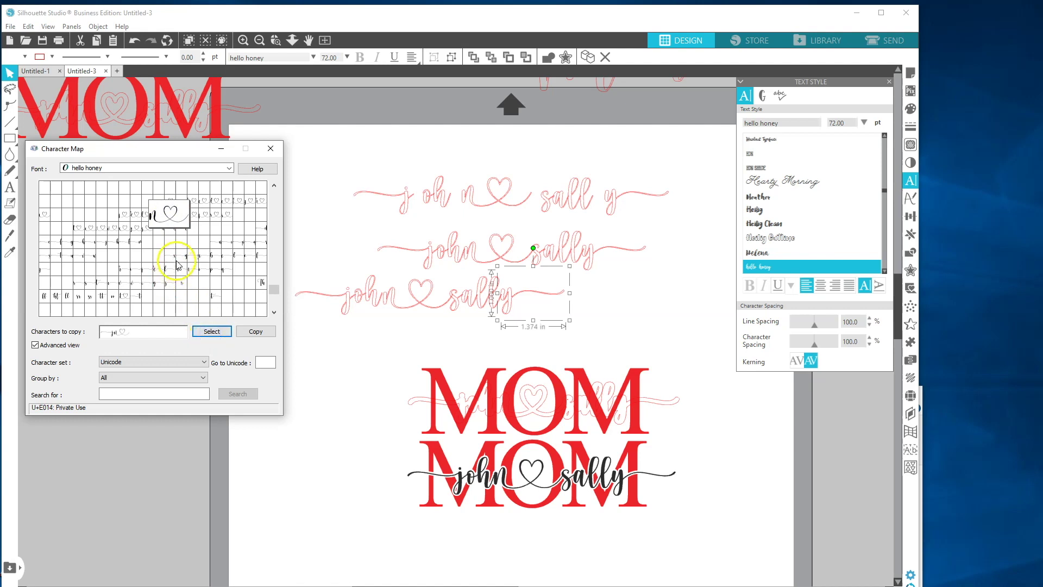
Add the tailed y (U+E077) to the characters to copy and copy all three glyphs together
click(166, 285)
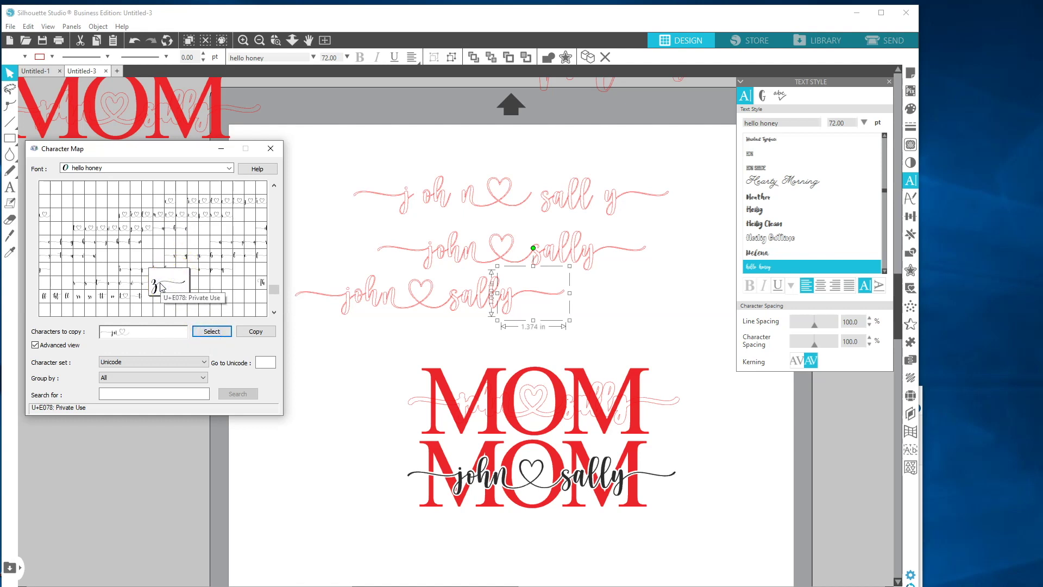
click(157, 284)
click(204, 332)
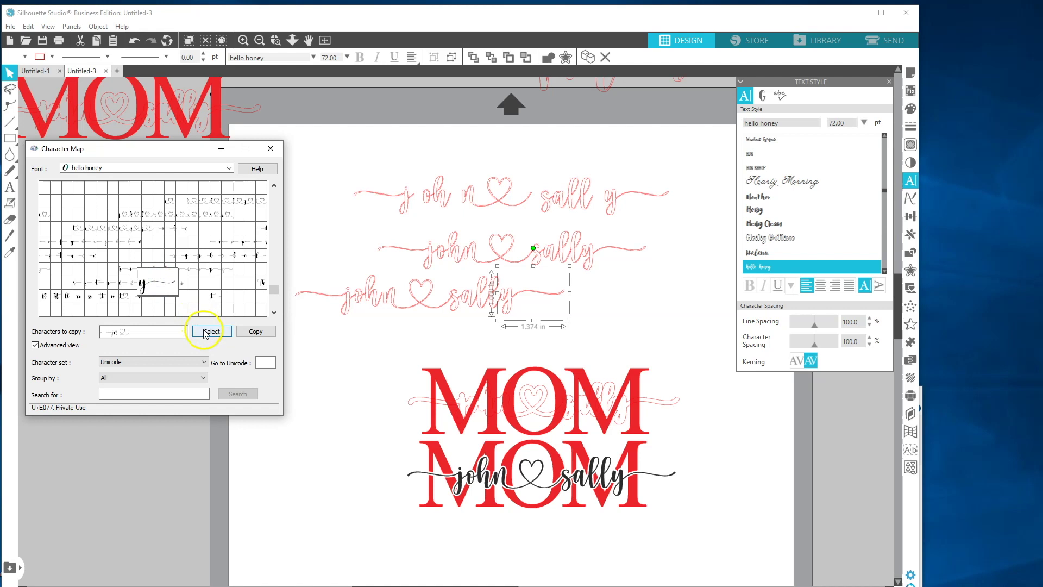
drag(151, 332, 90, 332)
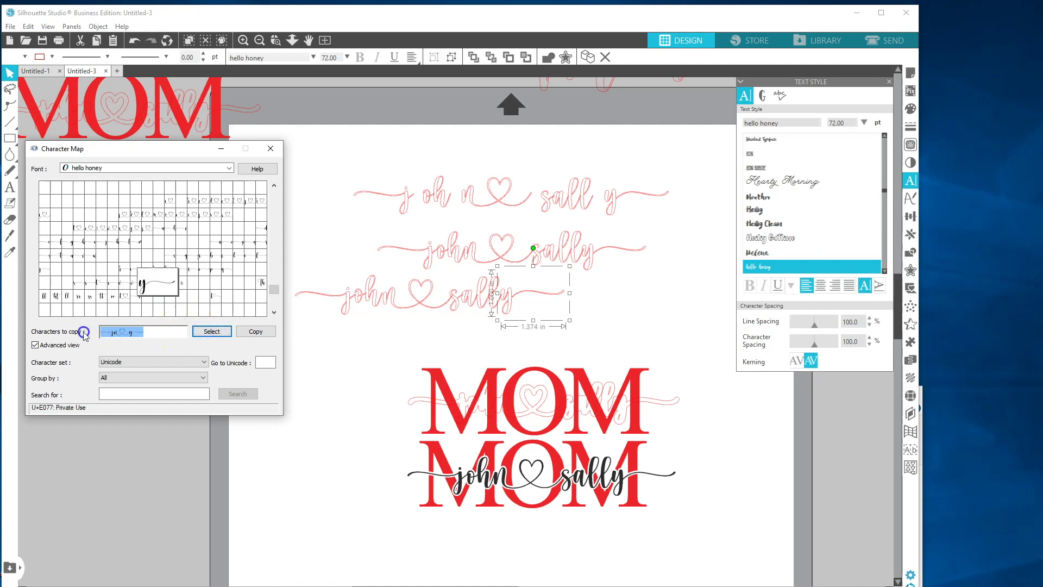
click(256, 332)
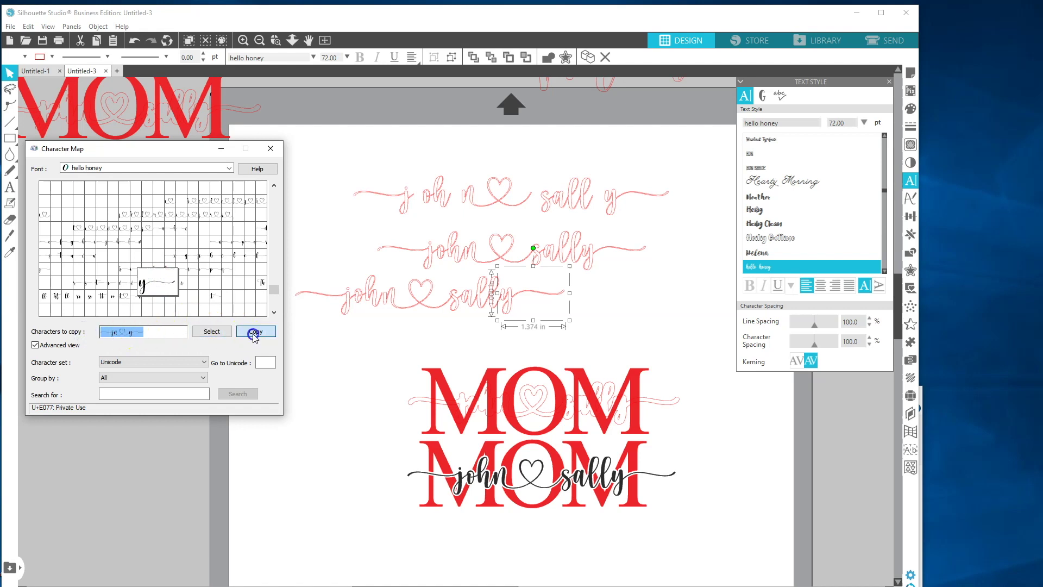
Paste the three copied glyphs into one new text object below the third name line
click(303, 363)
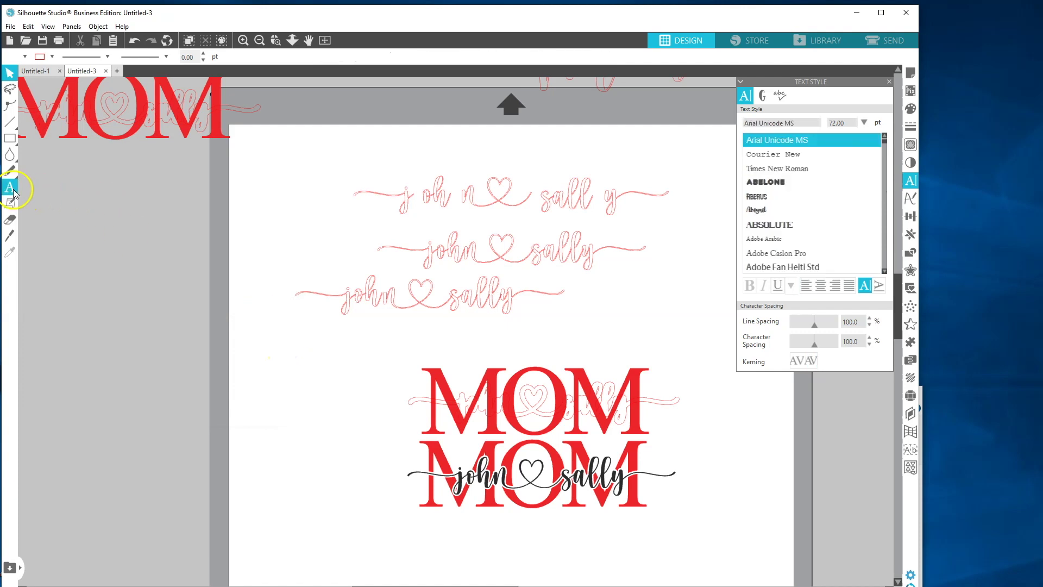
click(239, 354)
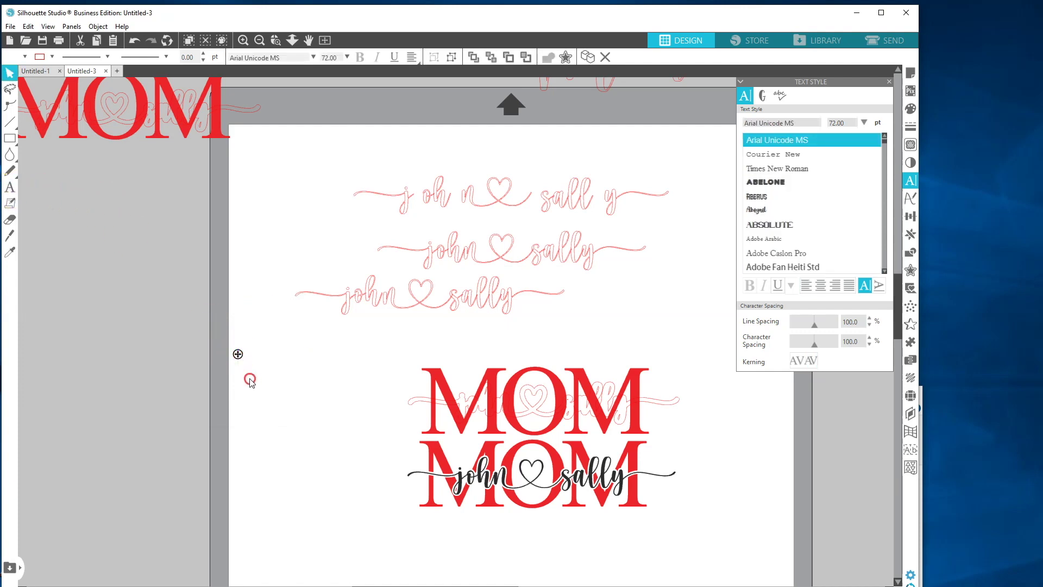
right_click(247, 366)
click(271, 423)
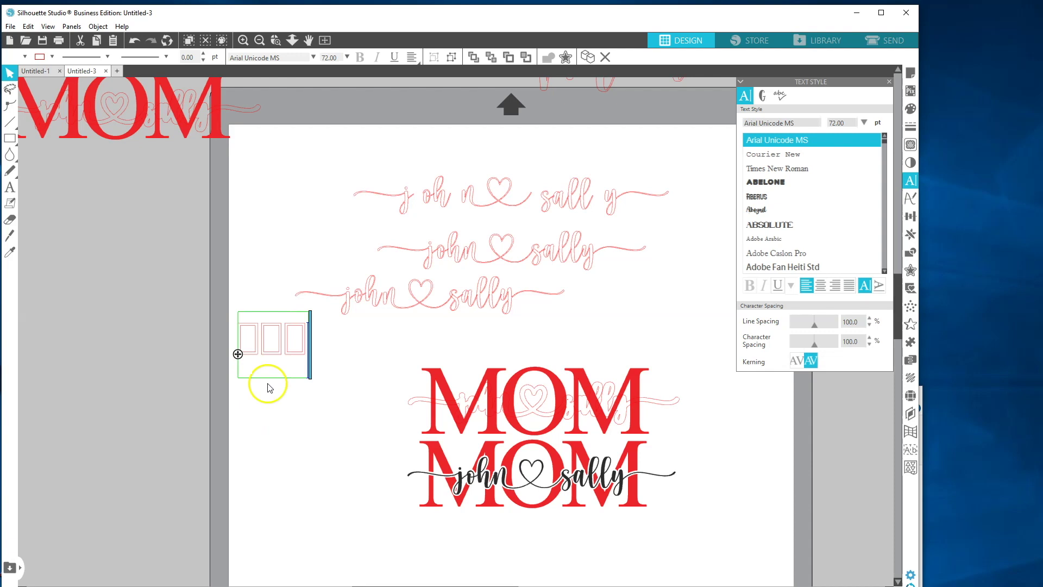
click(265, 408)
Set the font of the pasted three-glyph text object to hello honey
click(266, 349)
click(881, 145)
drag(884, 143, 883, 132)
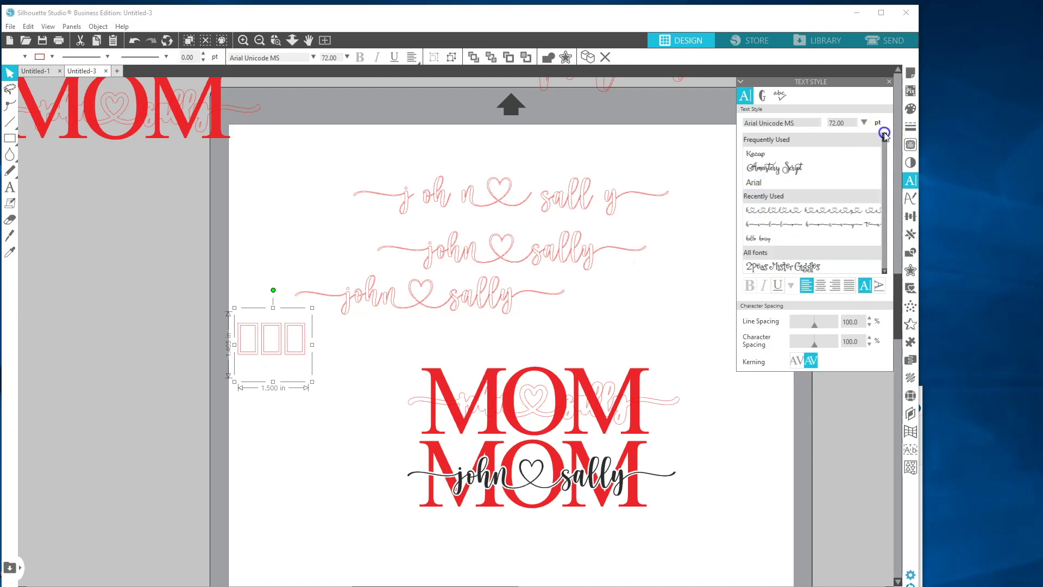
click(750, 239)
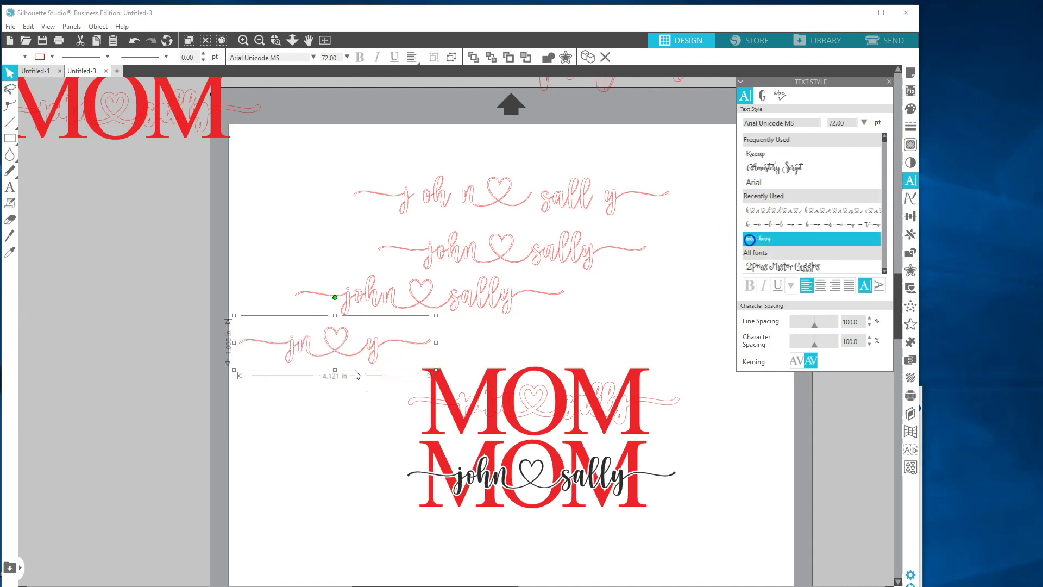
Ungroup the three-glyph text and move the y, n-with-heart and j apart beneath their matching letters in the third line
right_click(336, 366)
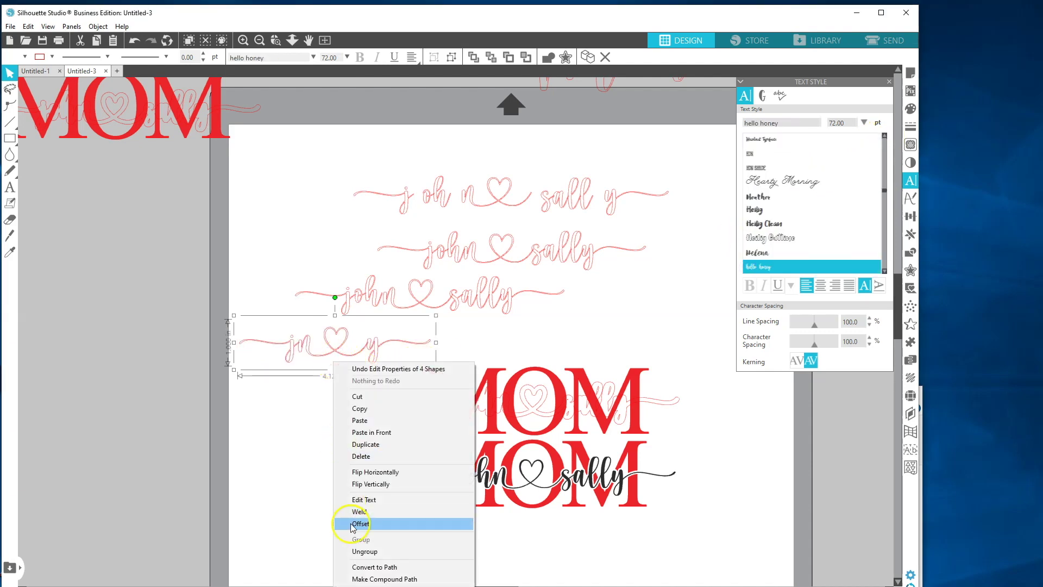
click(353, 551)
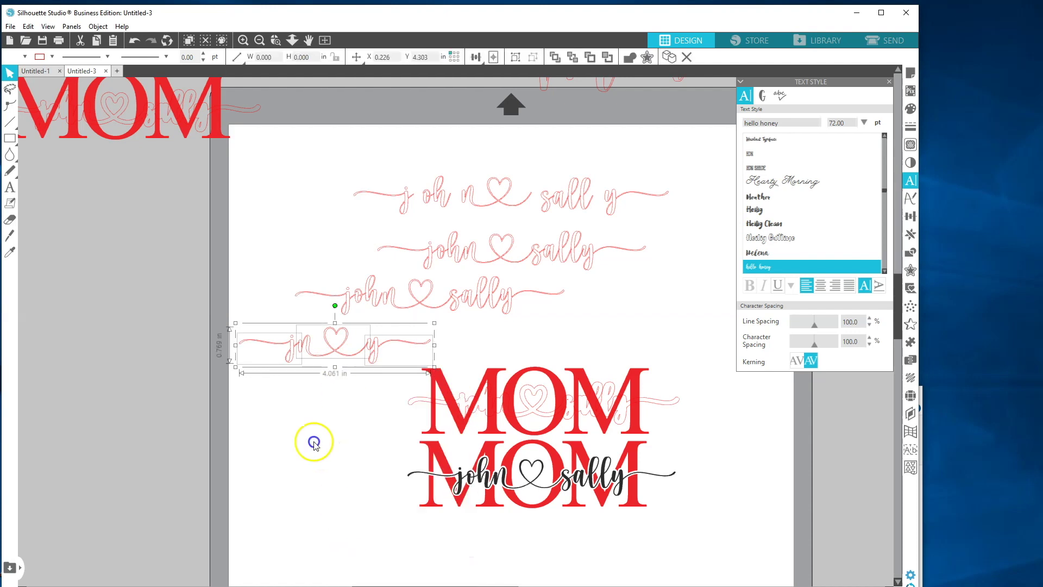
drag(390, 349, 509, 326)
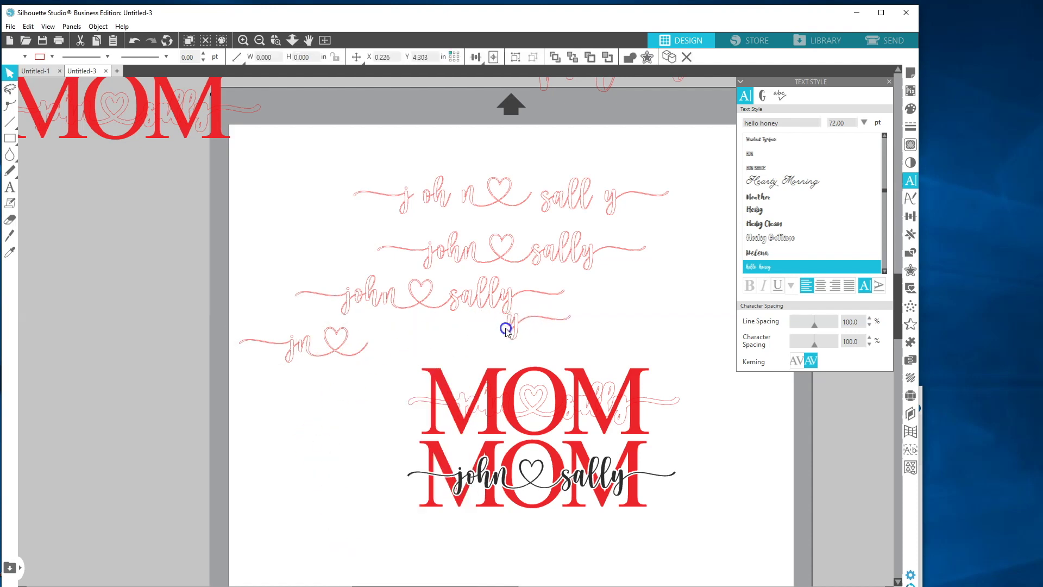
drag(324, 351, 419, 341)
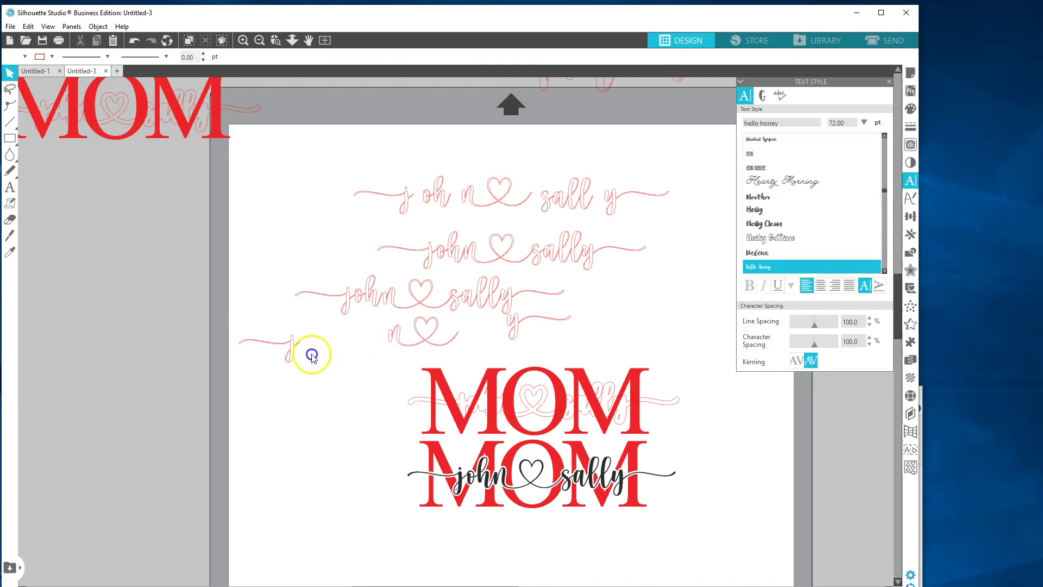
drag(293, 349, 351, 337)
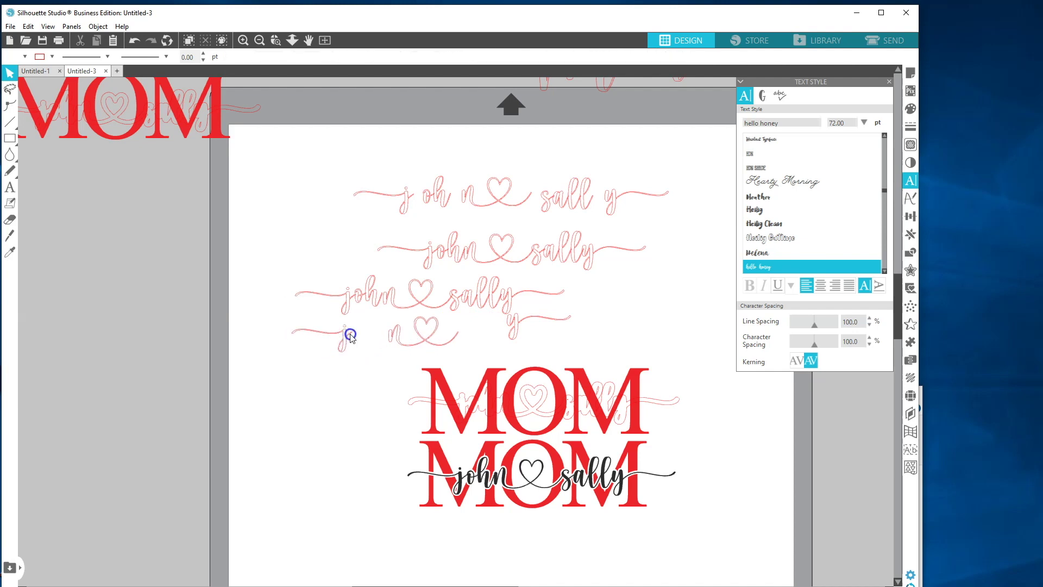
click(326, 283)
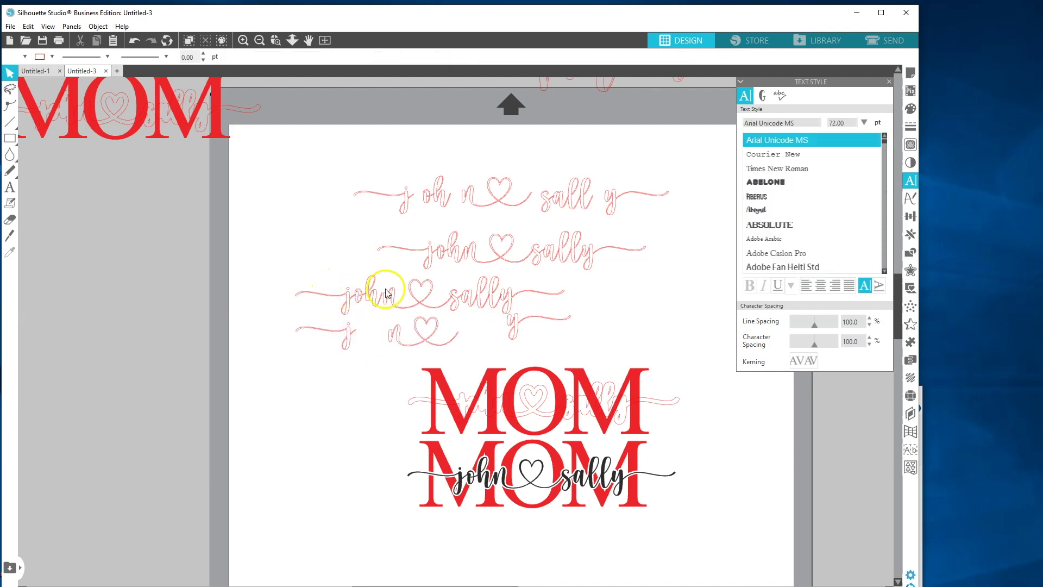
click(530, 294)
click(569, 297)
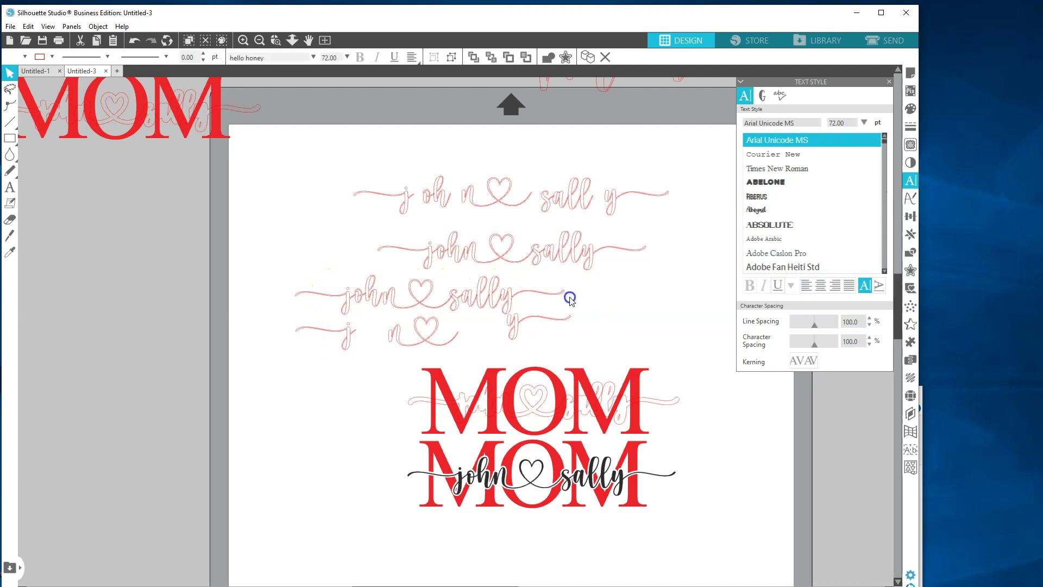
click(531, 283)
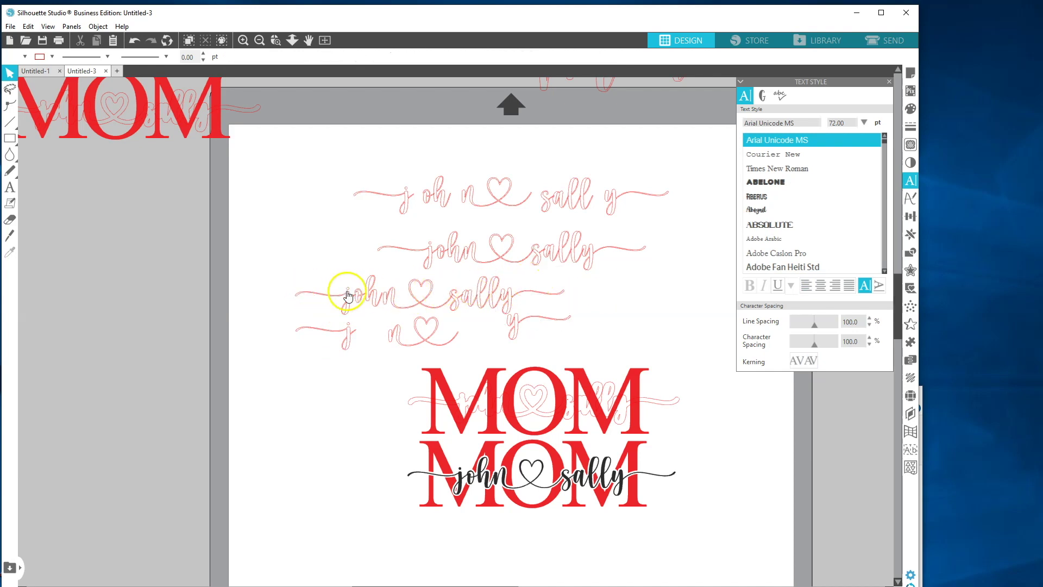
Nudge oh slightly down against the tailed j and move the n-with-heart glyph over to touch the h
click(275, 42)
click(391, 296)
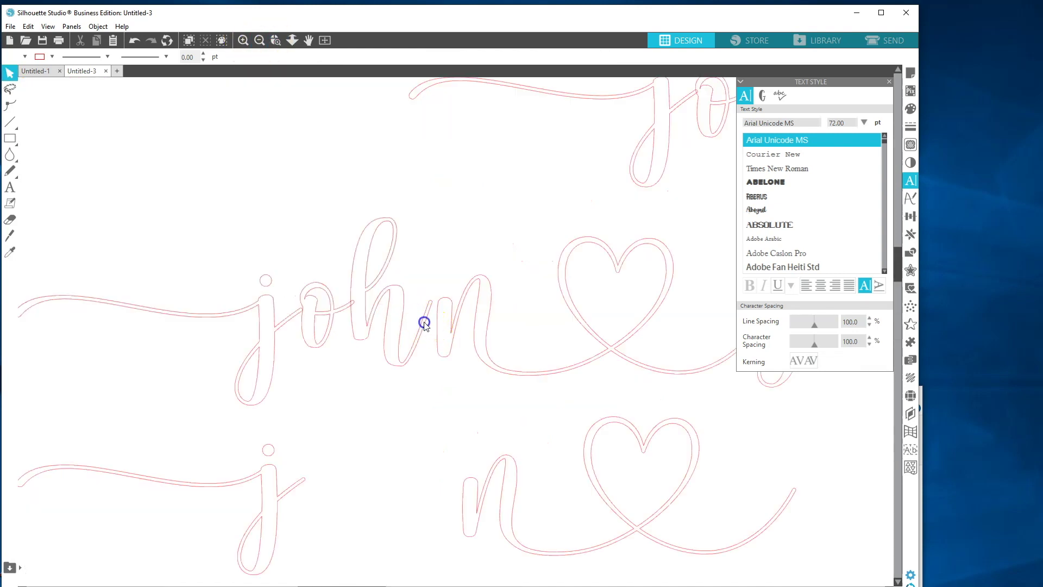
drag(425, 325, 421, 330)
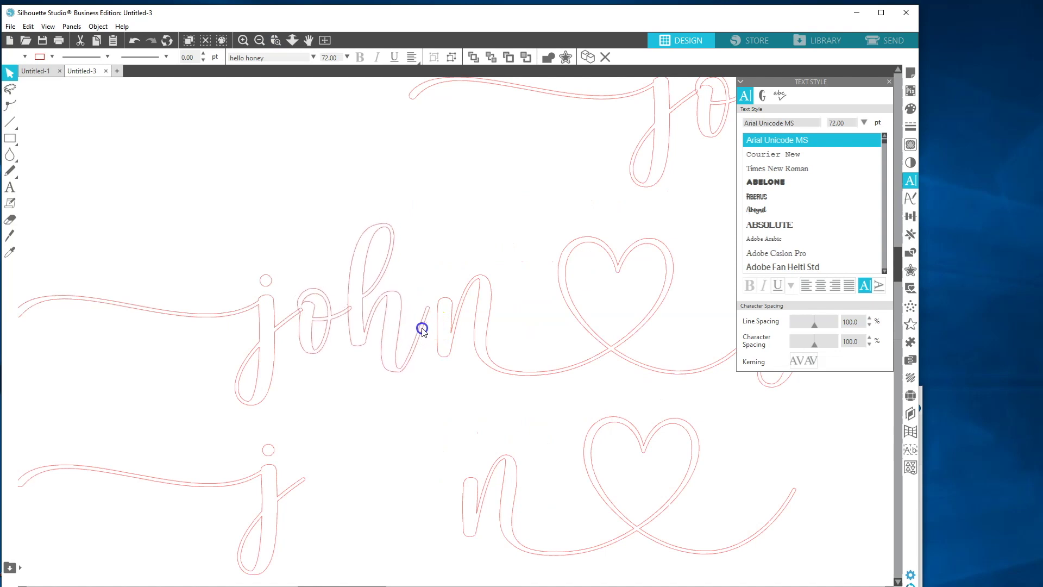
click(436, 338)
drag(439, 341, 428, 341)
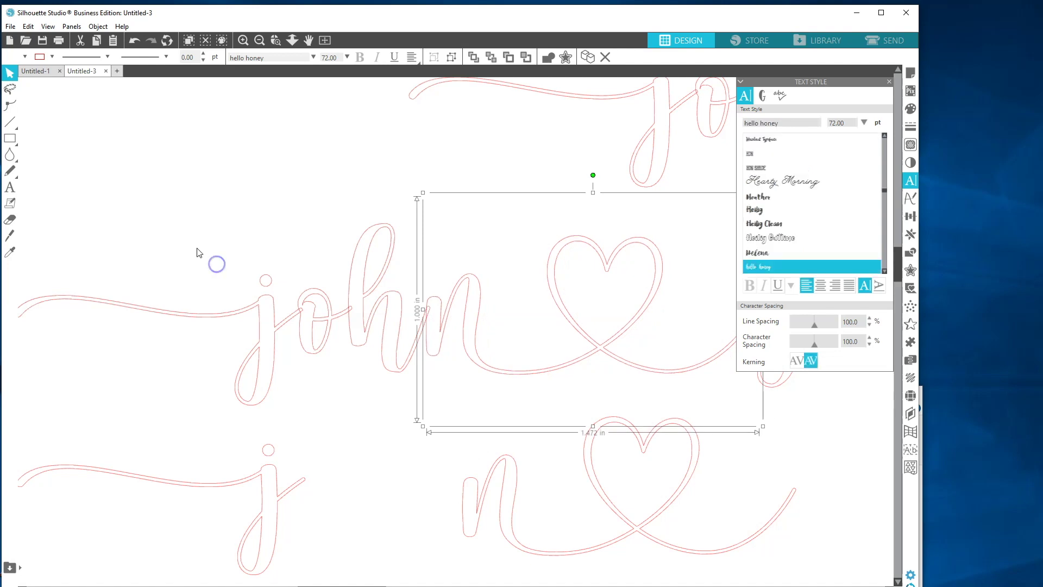
Weld the tailed j, oh and n-with-heart pieces of the third line into one shape
shift+click(422, 342)
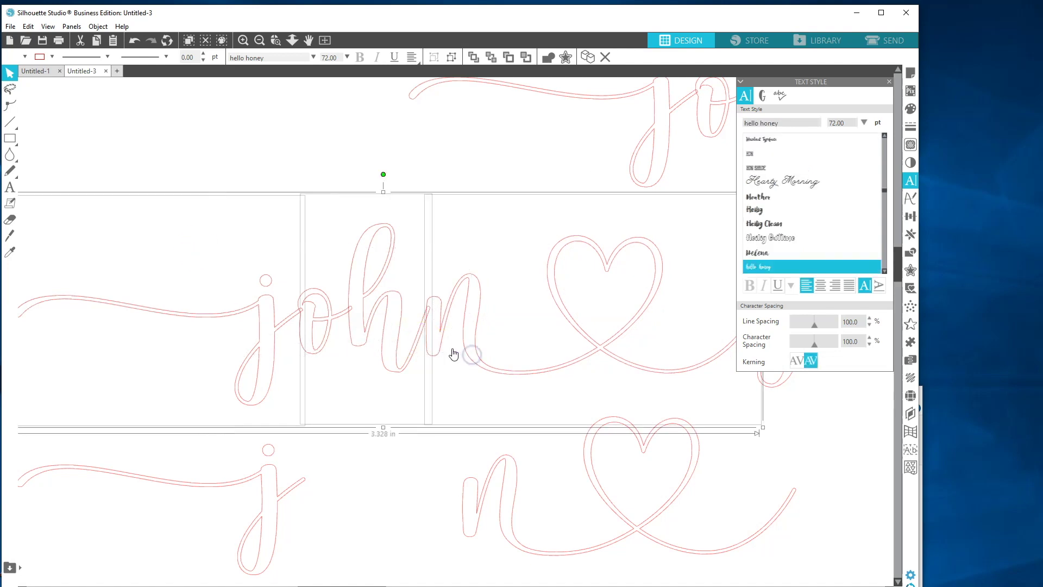
right_click(424, 332)
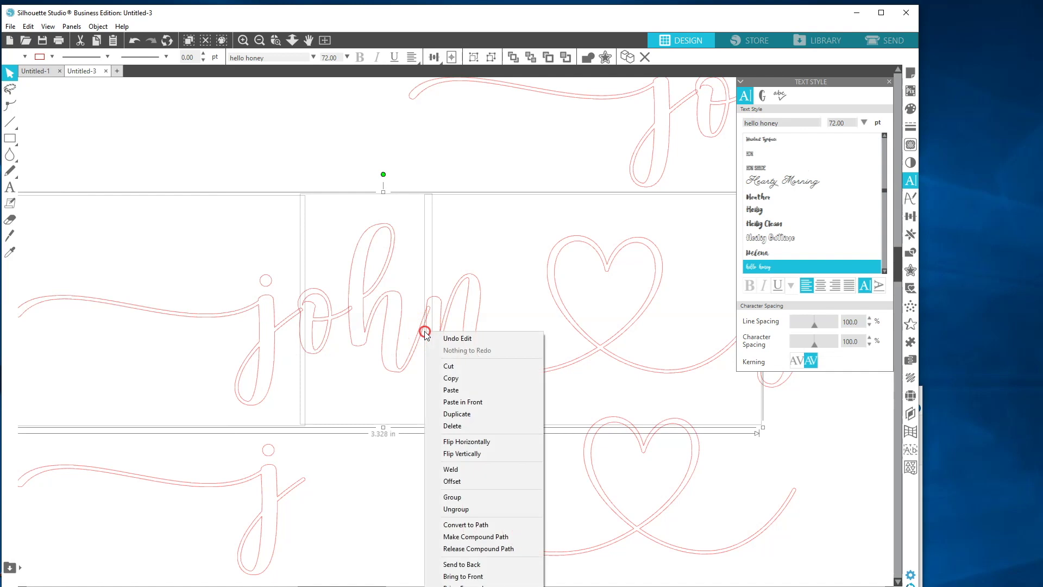
click(442, 471)
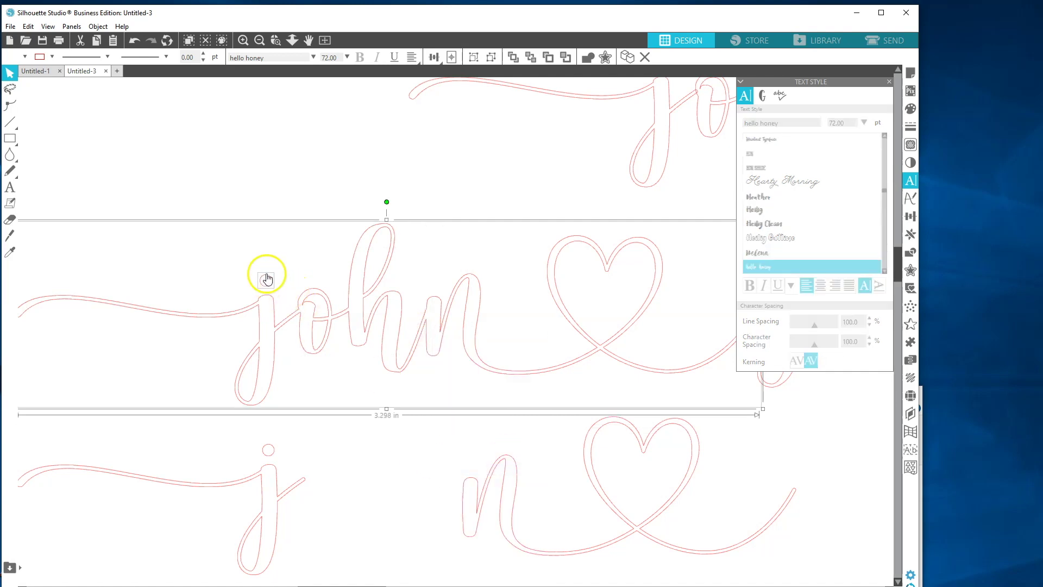
Group the dot of the third line's tailed j with the welded john-and-heart shape
drag(248, 256, 492, 365)
right_click(388, 311)
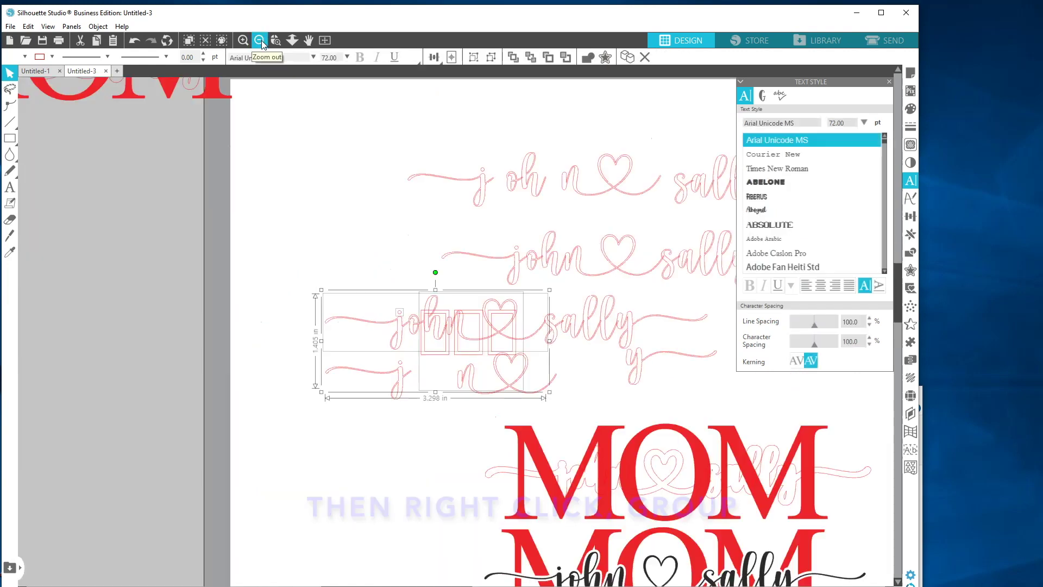
click(259, 40)
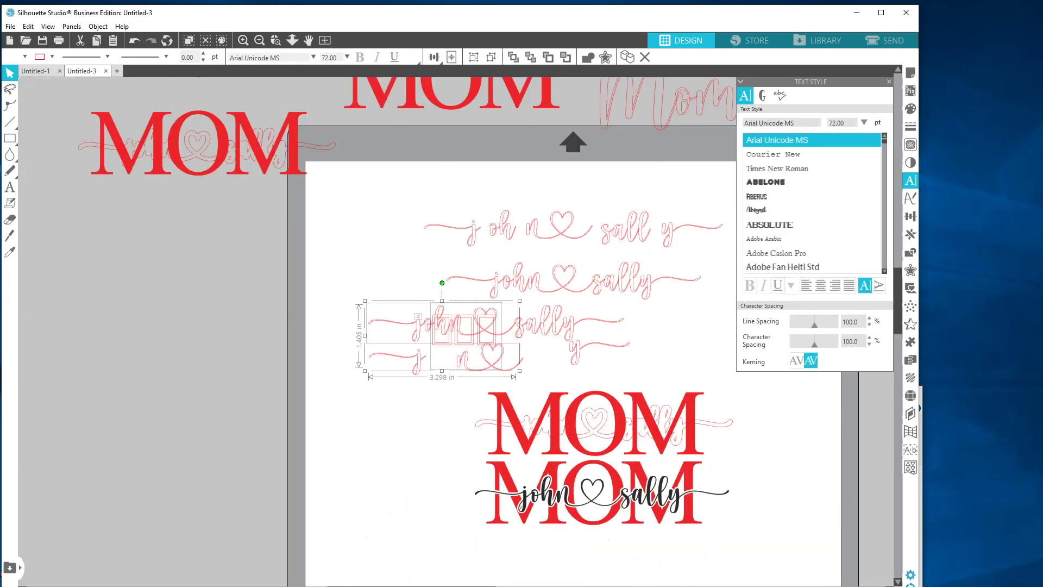
scroll(473, 579, right, 5)
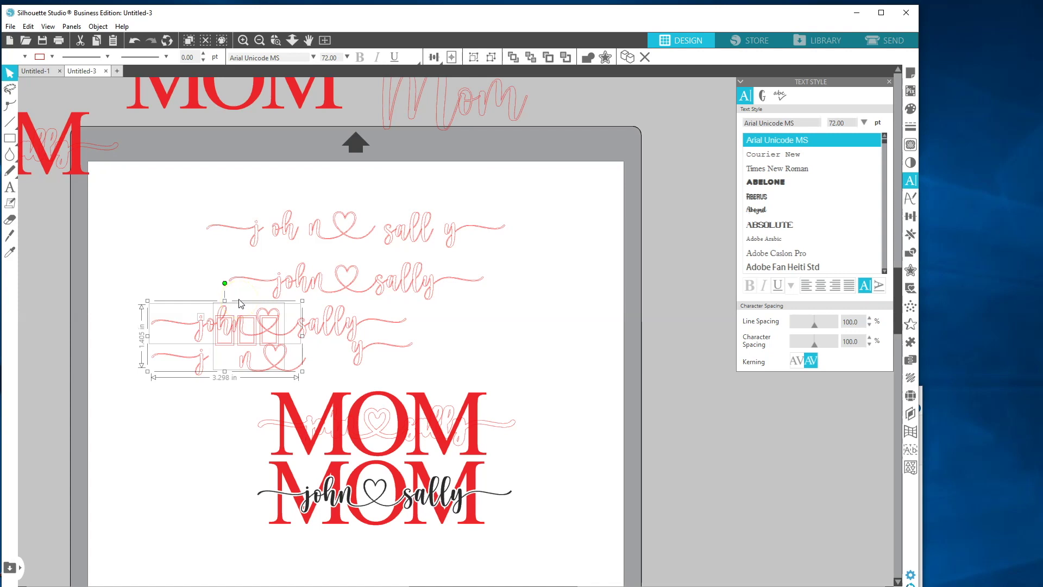
click(454, 326)
scroll(380, 301, down, 1)
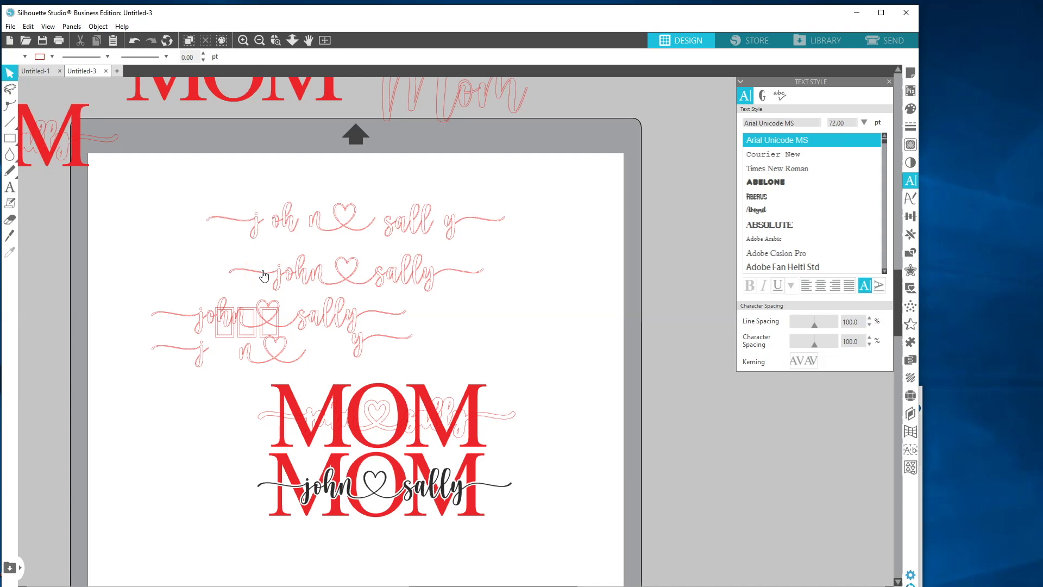
scroll(198, 254, down, 3)
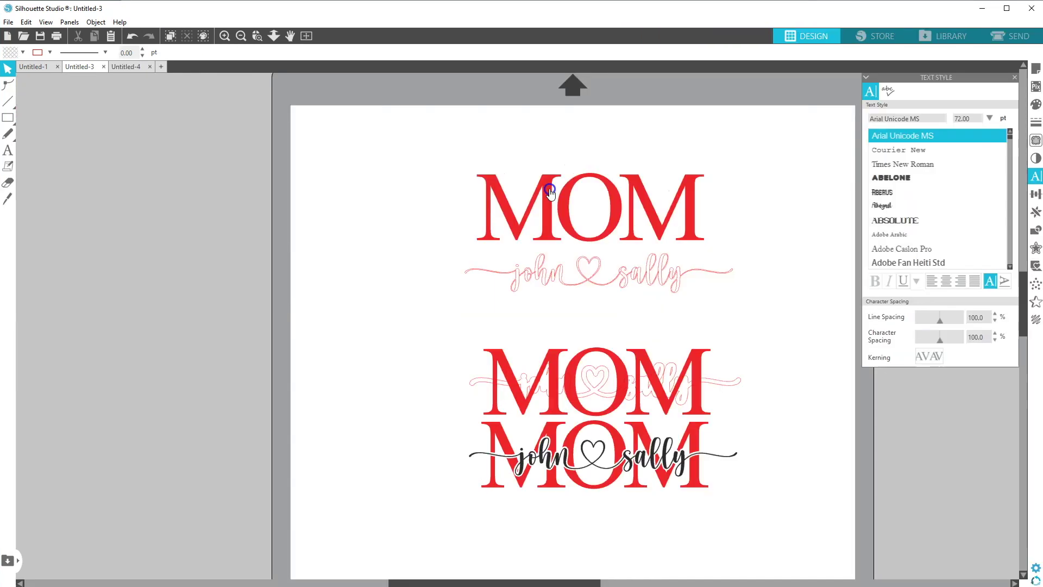
Move the upper MOM slightly up and weld the john-heart-sally pieces beneath it into one shape
click(549, 188)
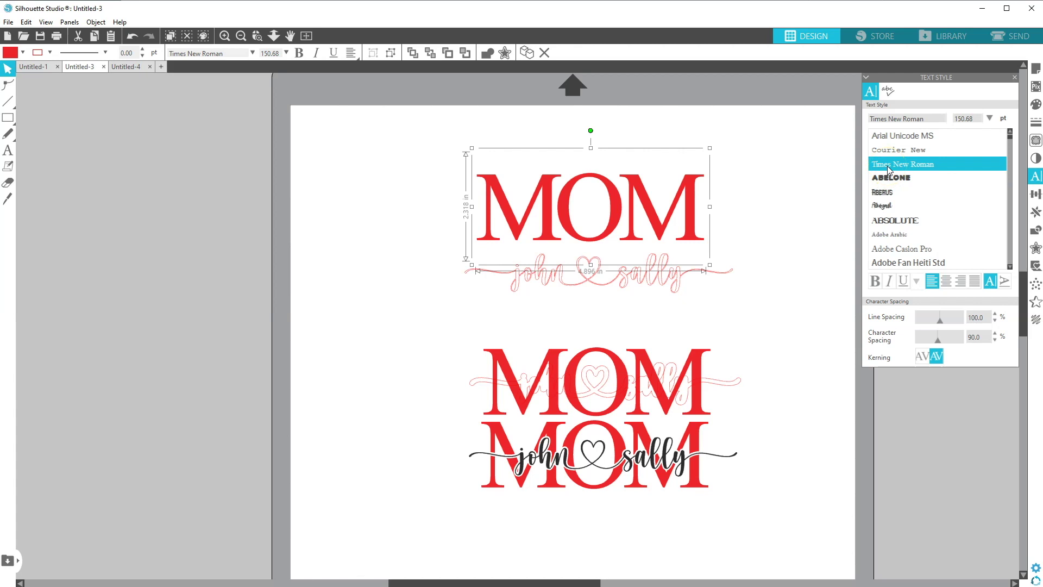
drag(683, 211, 686, 200)
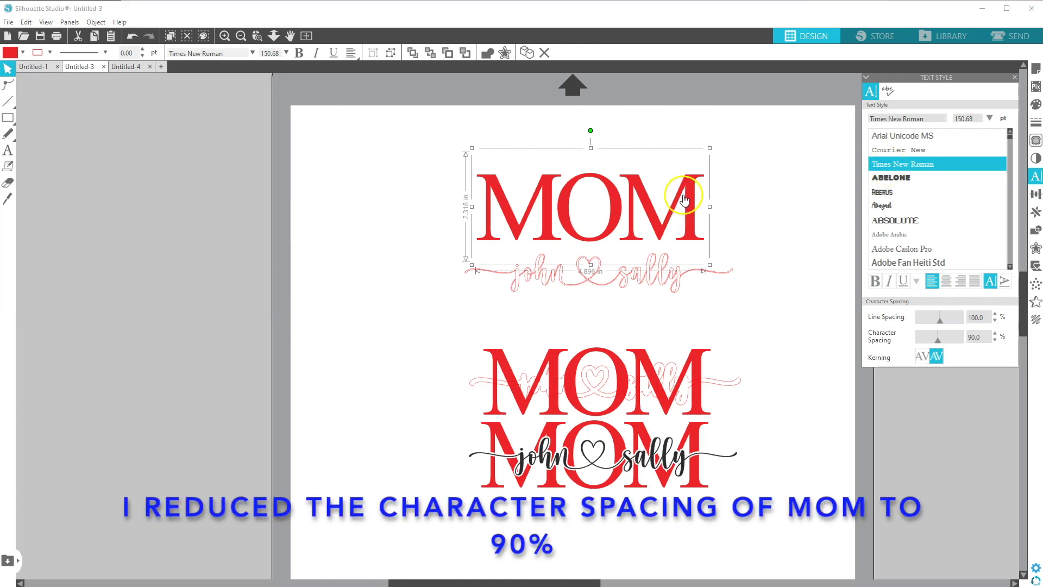
click(590, 285)
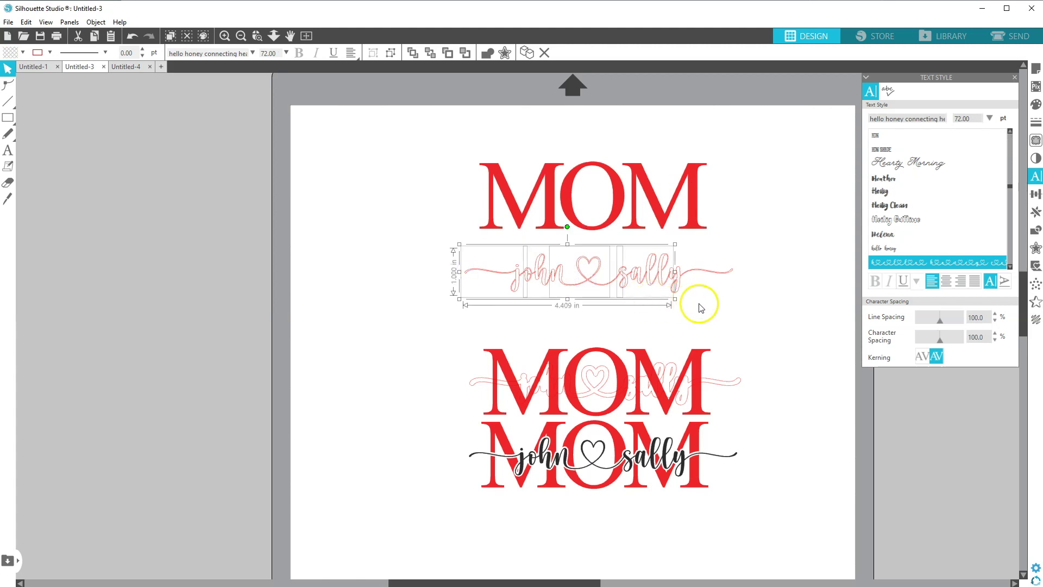
right_click(545, 286)
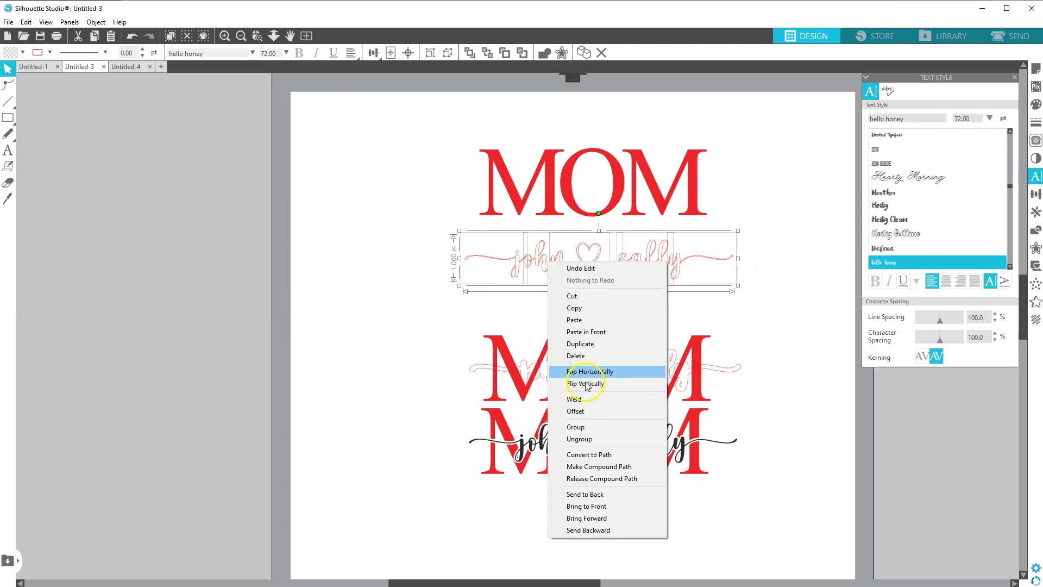
click(589, 402)
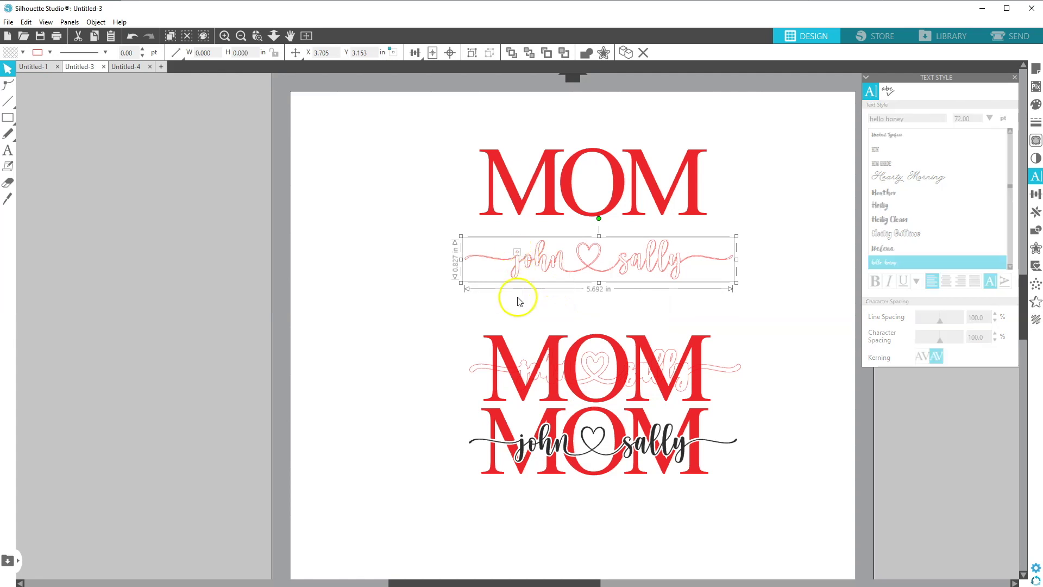
Group the welded john-heart-sally lettering together with the dot of the j
click(540, 228)
click(505, 246)
right_click(517, 256)
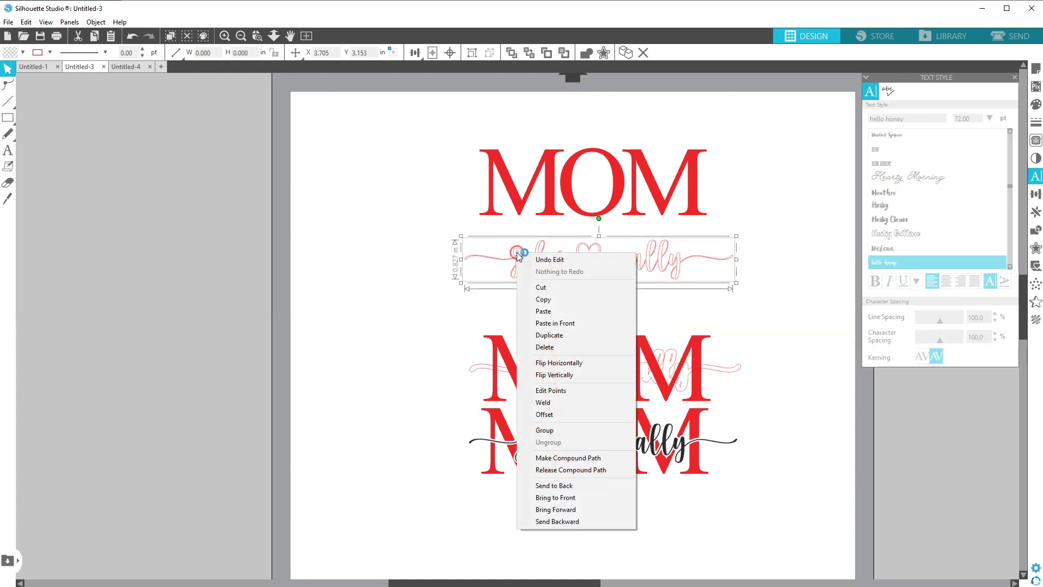
click(542, 431)
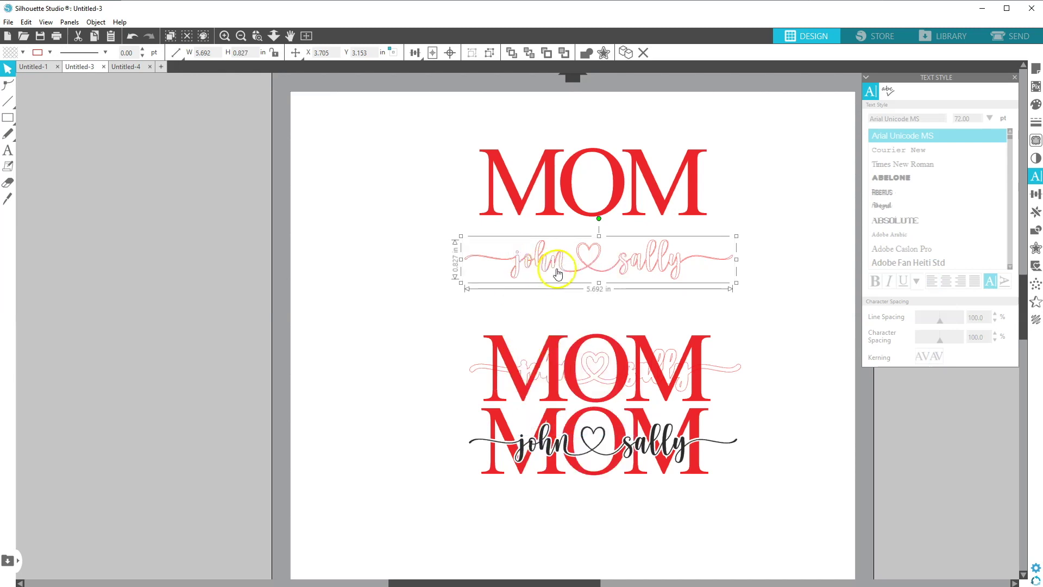
Create an outward offset around the grouped john-heart-sally lettering at a distance of 0.035 in
click(1037, 249)
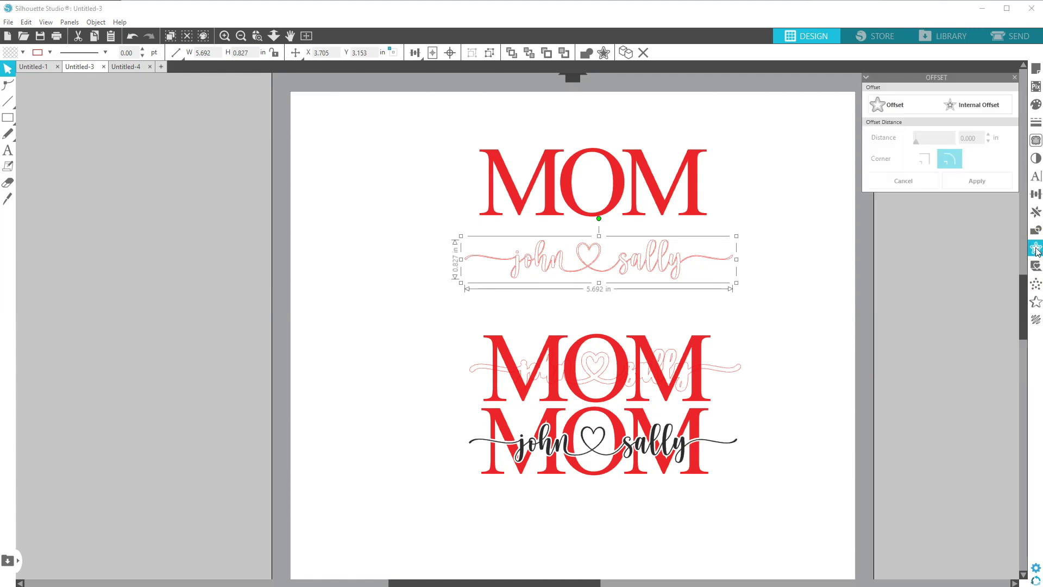
click(894, 105)
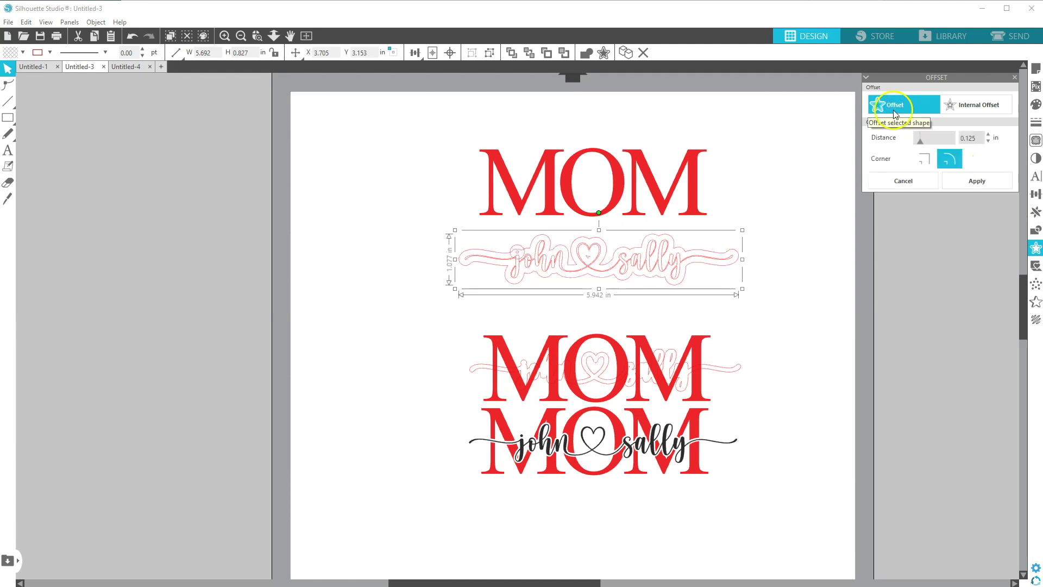
click(988, 141)
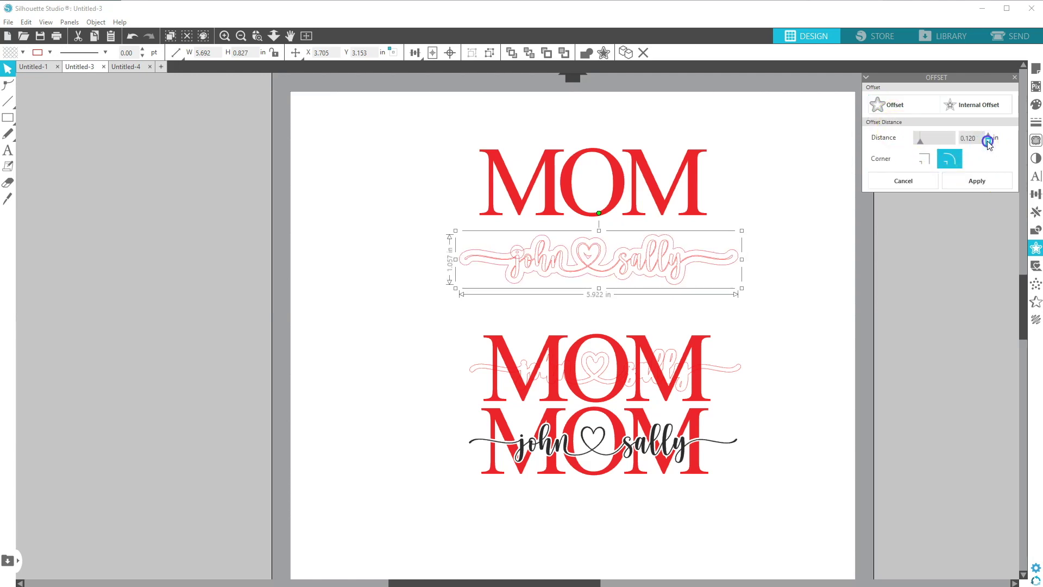
click(988, 140)
click(988, 141)
click(988, 141)
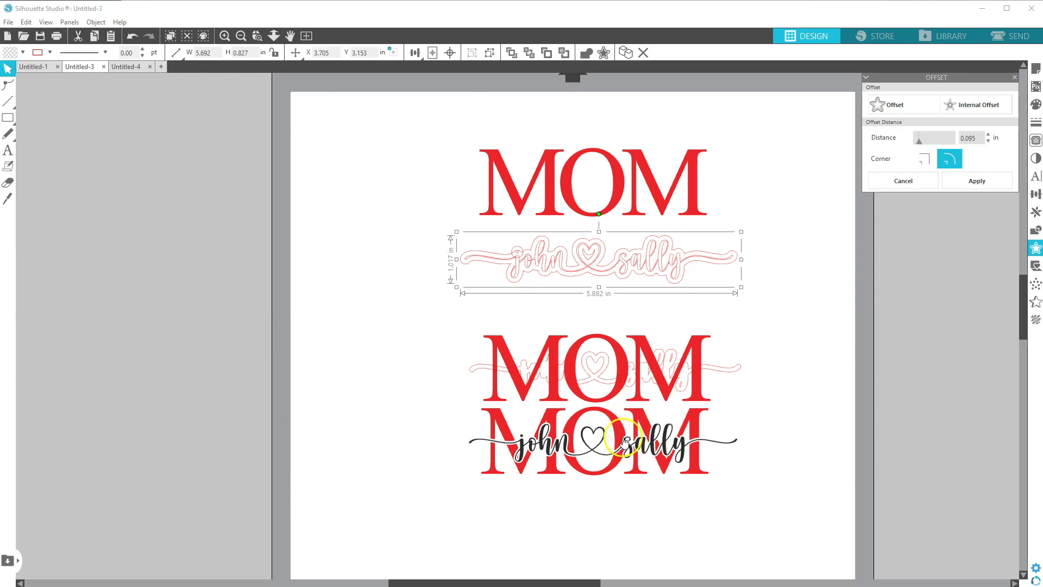
click(989, 141)
drag(919, 140, 915, 142)
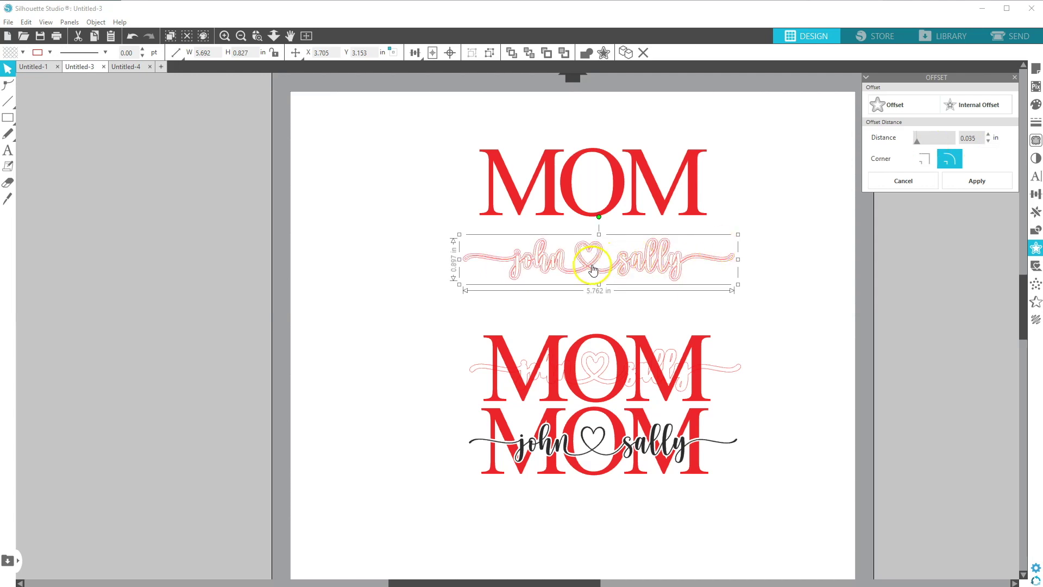
click(586, 290)
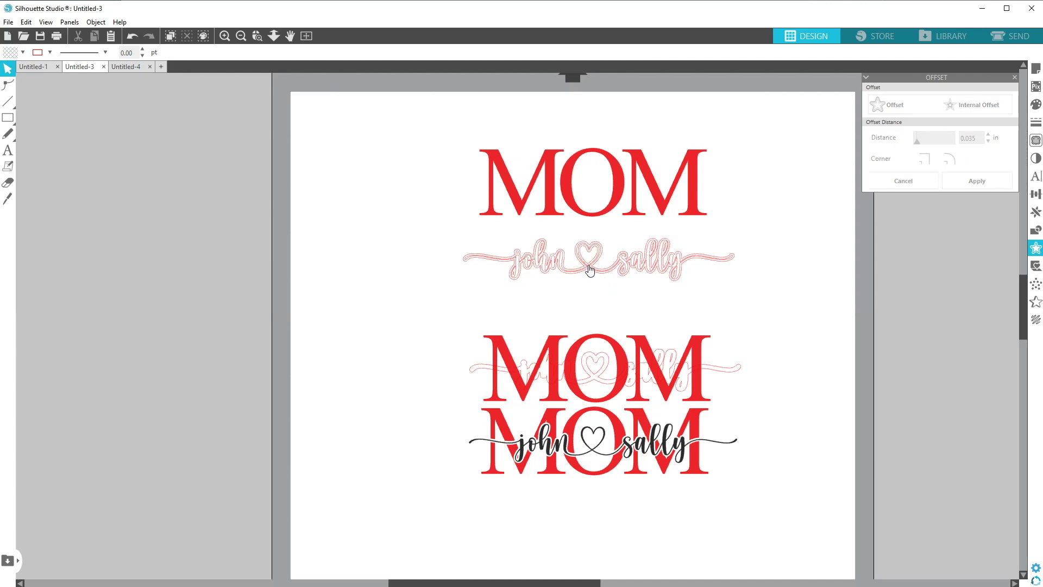
Move the original john-heart-sally lettering off its offset outline and place it above the upper MOM
drag(565, 242, 395, 171)
drag(470, 231, 741, 315)
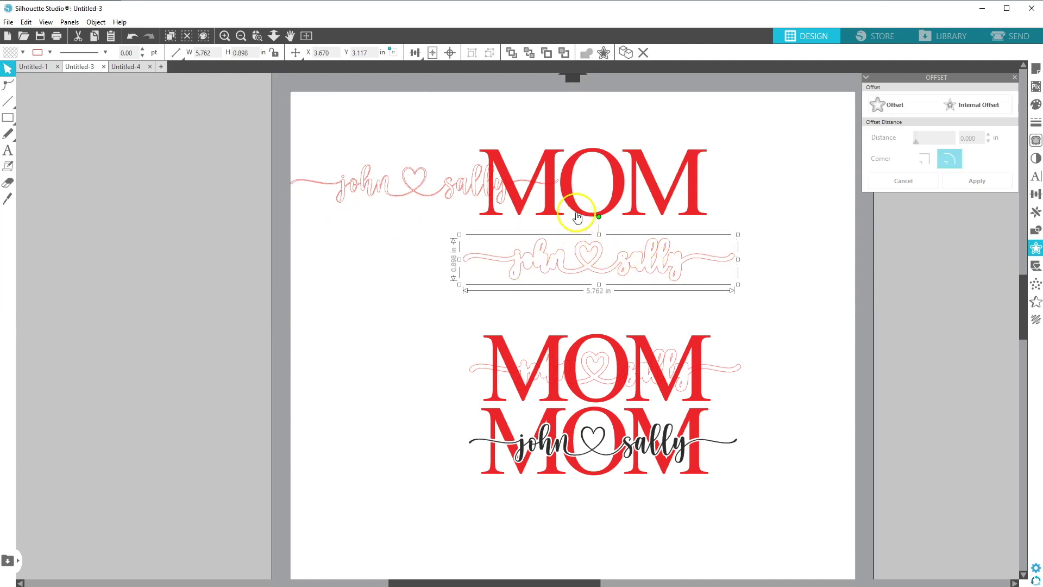
drag(460, 186, 618, 112)
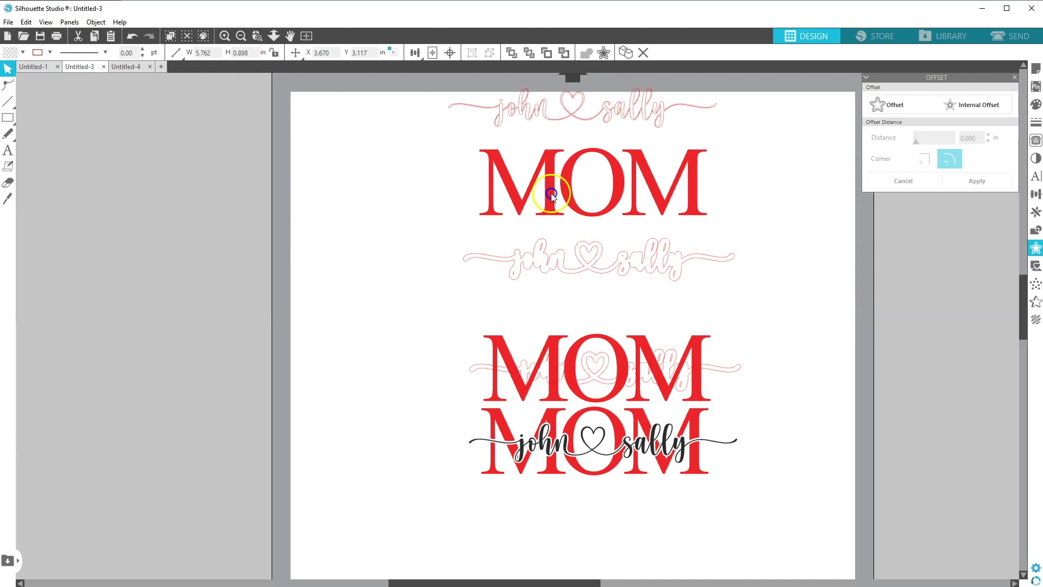
Place the offset outline over the upper MOM and centre both objects on each other horizontally and vertically
drag(591, 258, 591, 200)
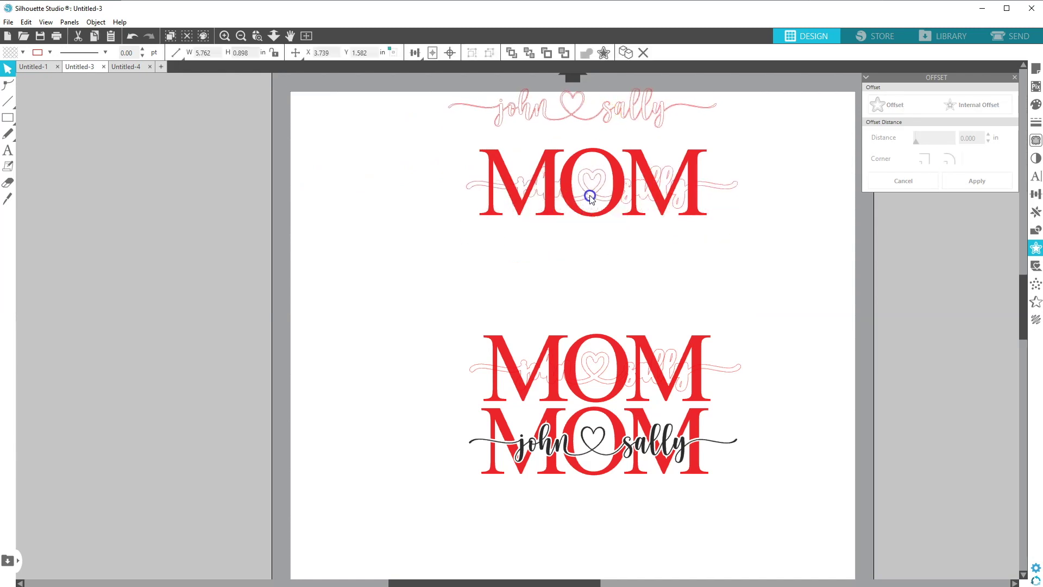
shift+click(540, 202)
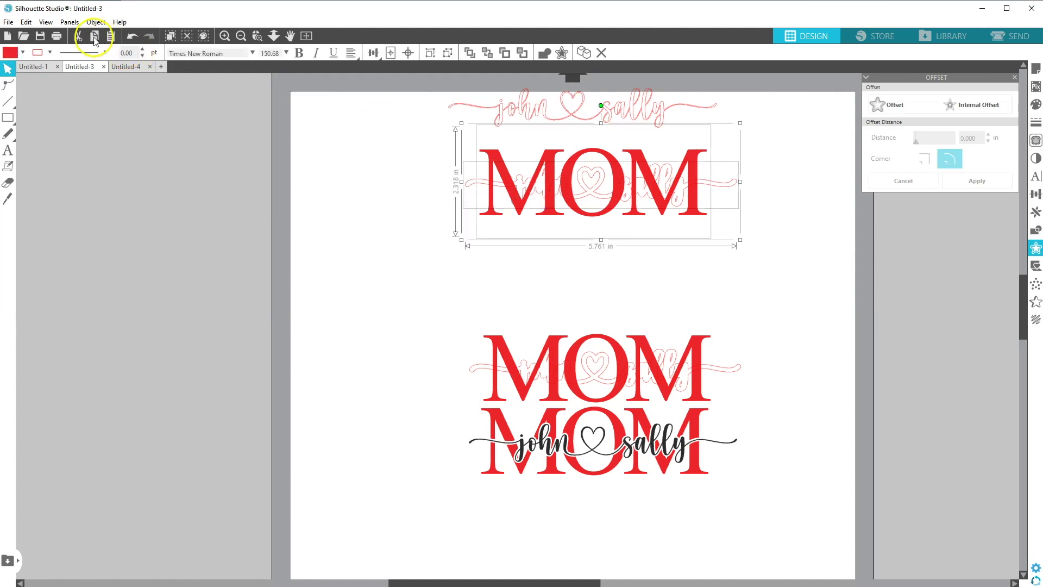
click(374, 53)
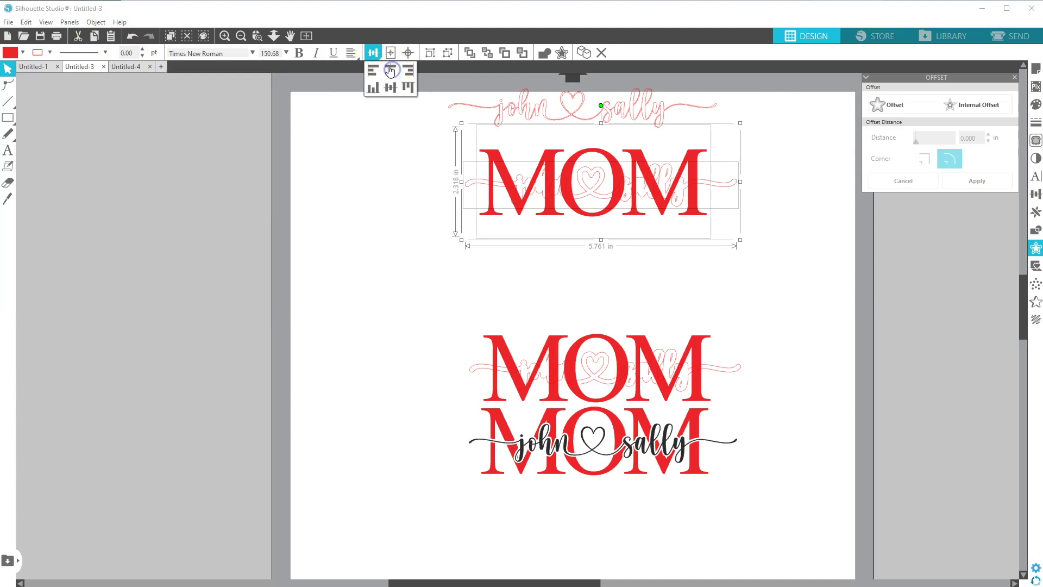
click(387, 78)
click(391, 87)
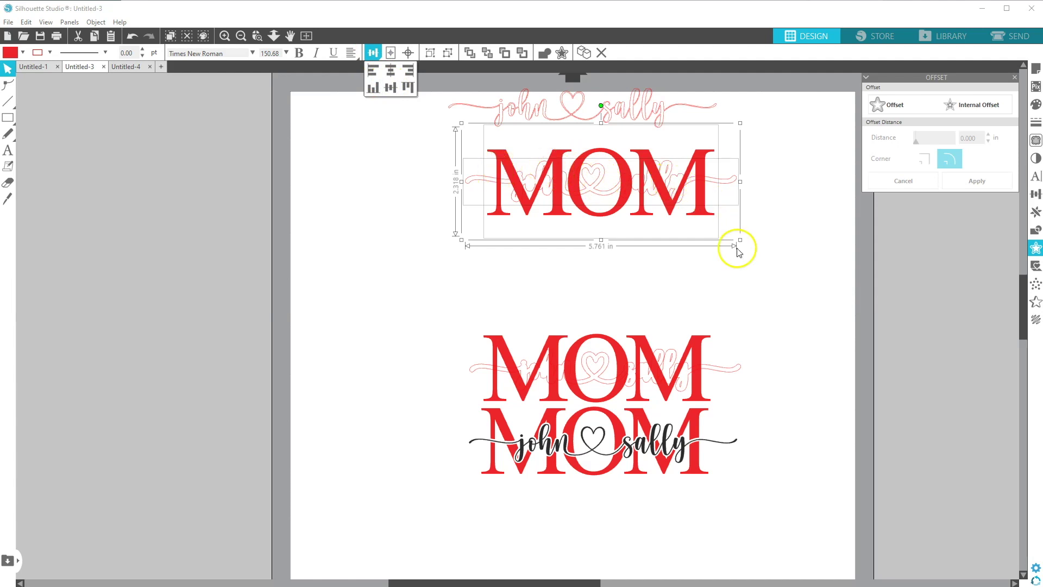
Shift the offset outline slightly across and down on MOM so that its heart sits centred in the O
click(610, 265)
drag(593, 193, 598, 196)
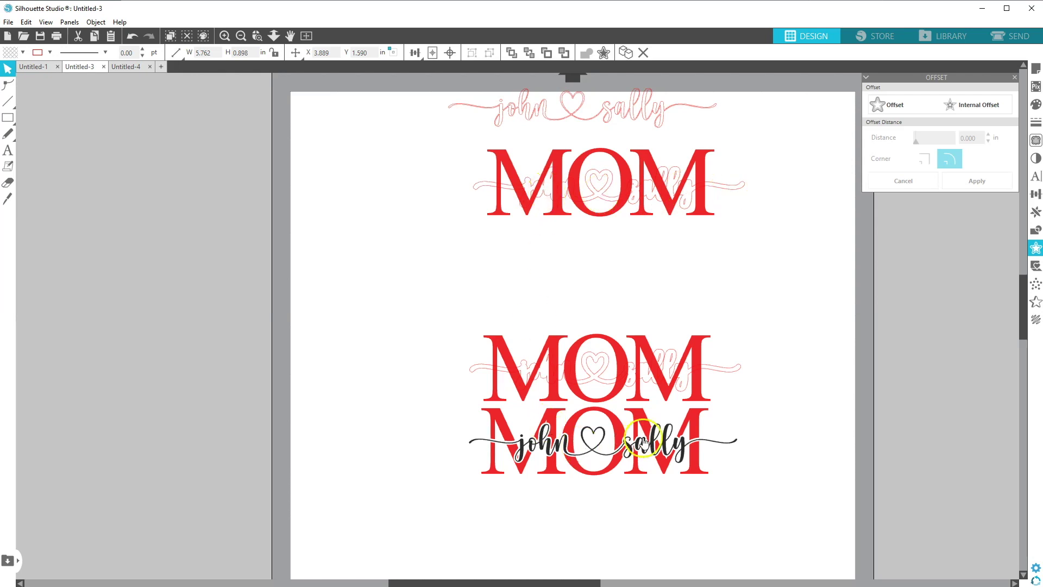
click(603, 177)
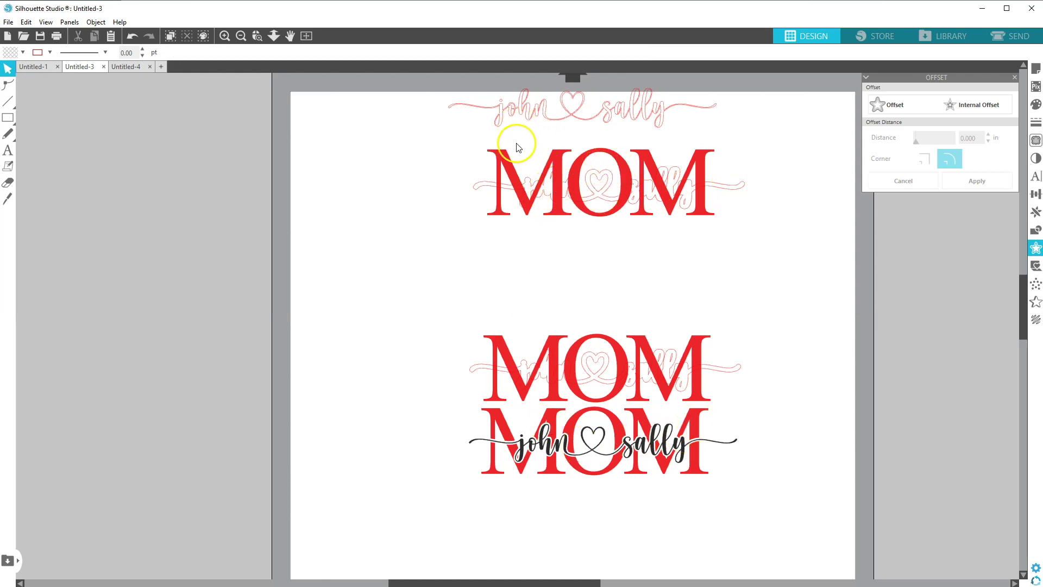
Duplicate MOM with its offset outline and move the copy off the page onto the grey area as a spare
drag(434, 145, 721, 215)
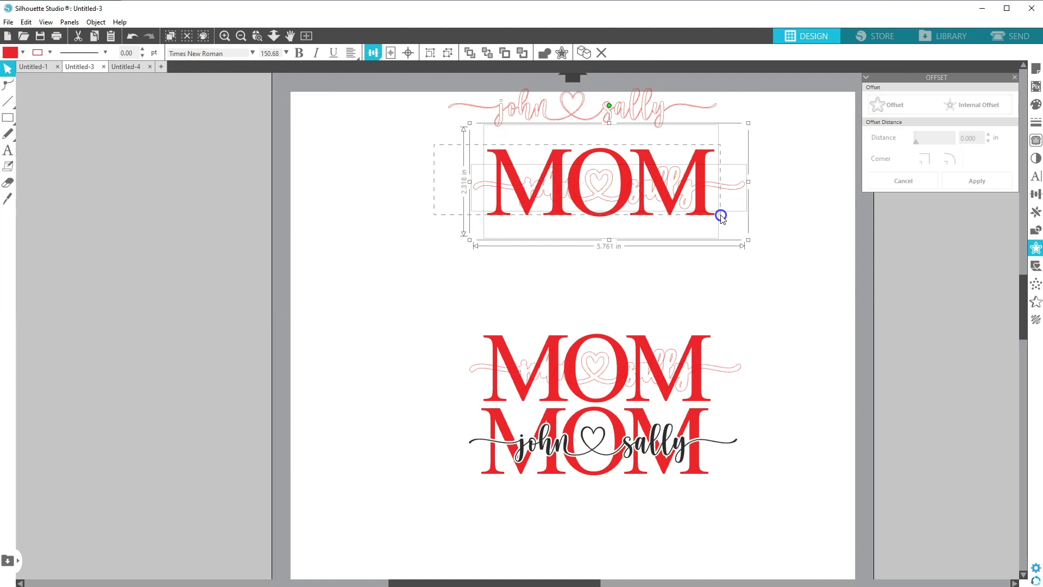
right_click(696, 204)
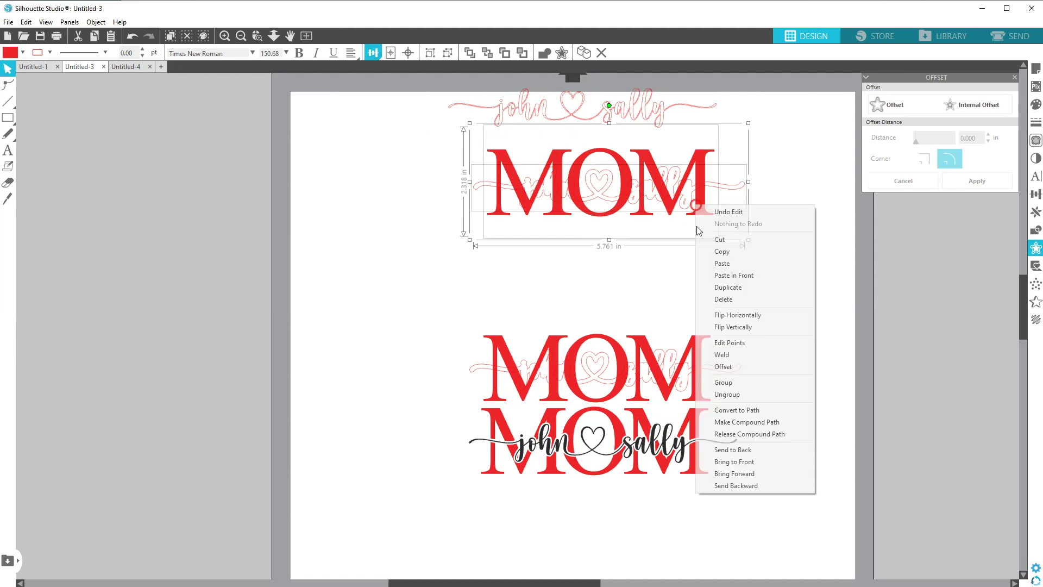
click(716, 288)
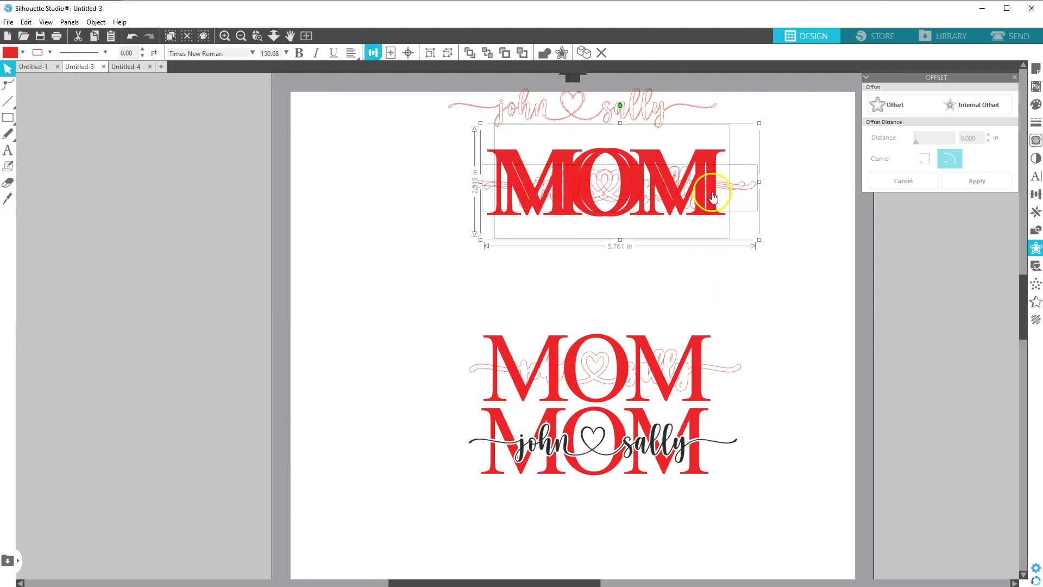
drag(696, 194, 282, 170)
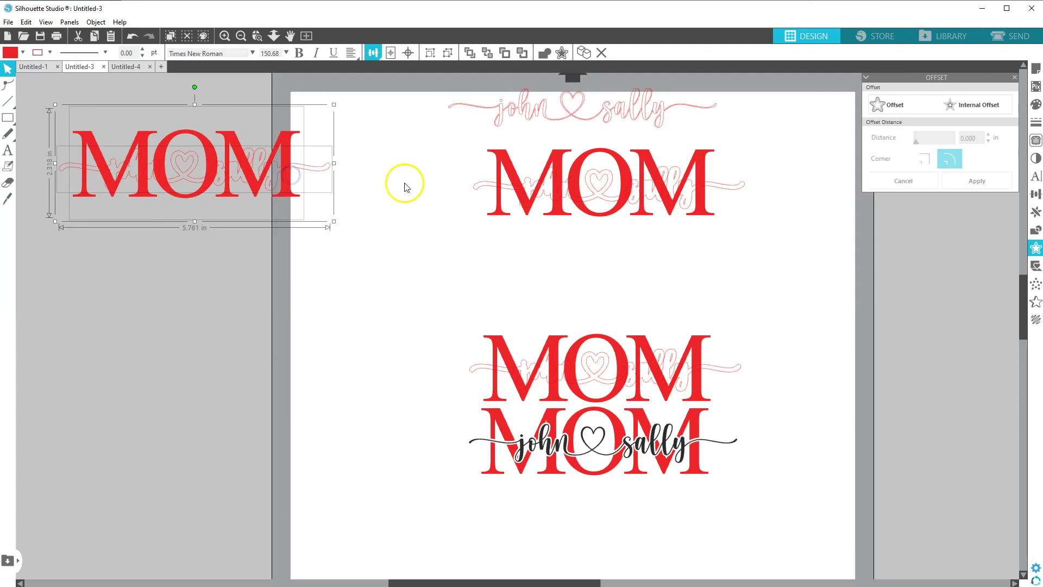
Subtract the offset outline from the MOM on the page and select the resulting cut letter pieces
drag(425, 169, 686, 224)
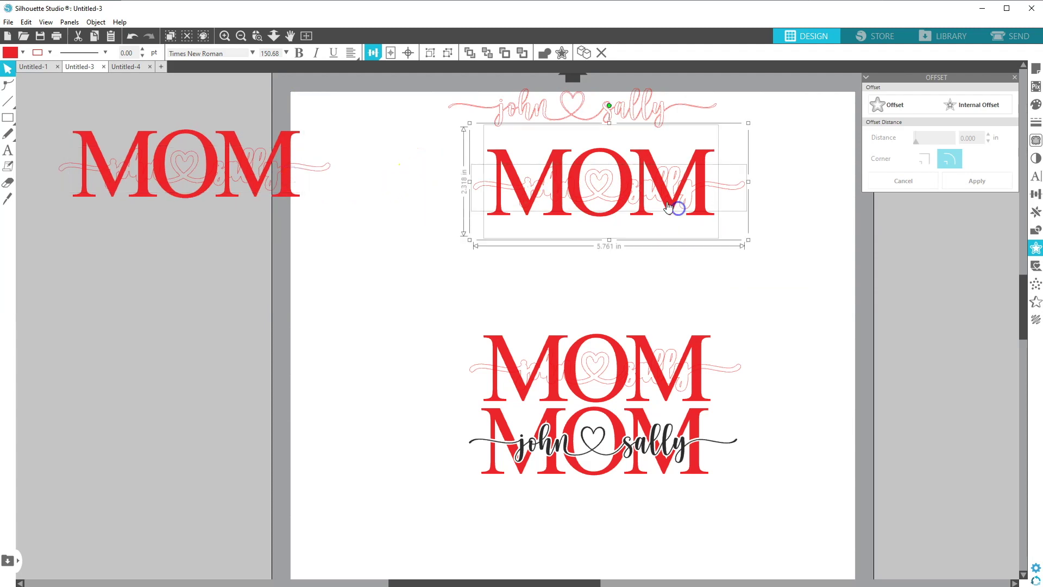
click(96, 23)
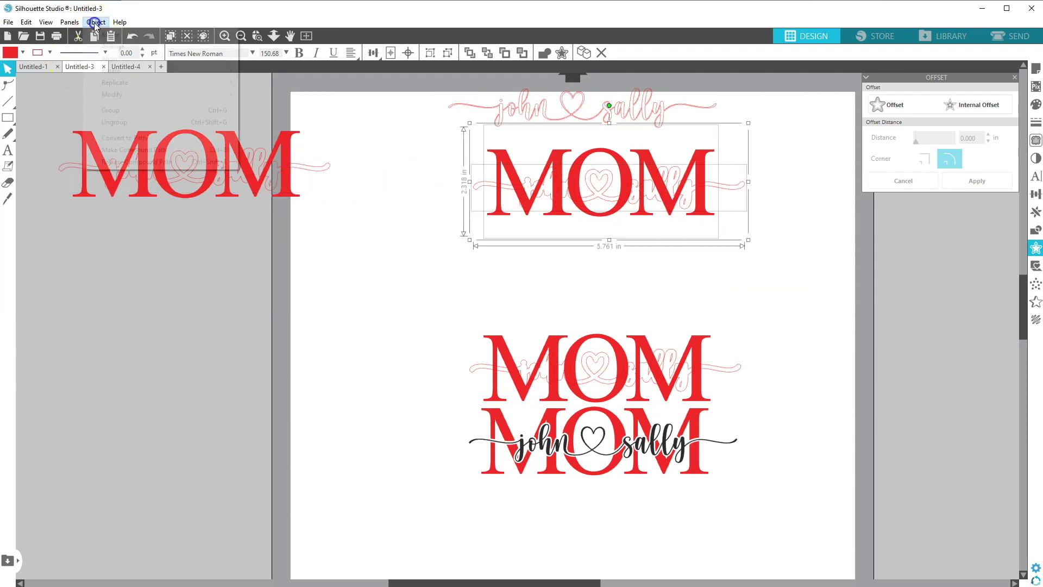
mouse_move(169, 98)
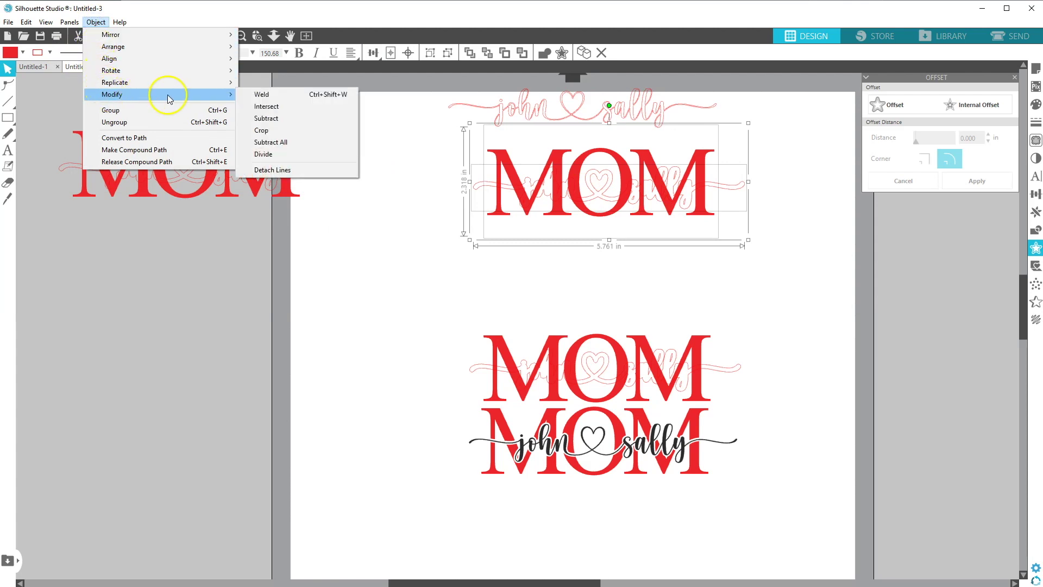
click(260, 119)
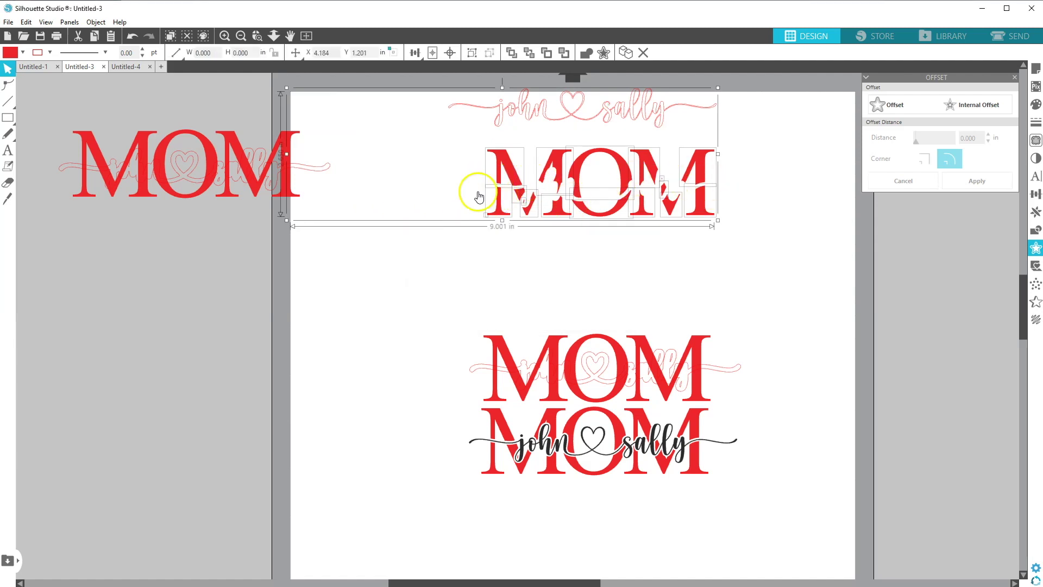
click(443, 193)
click(657, 187)
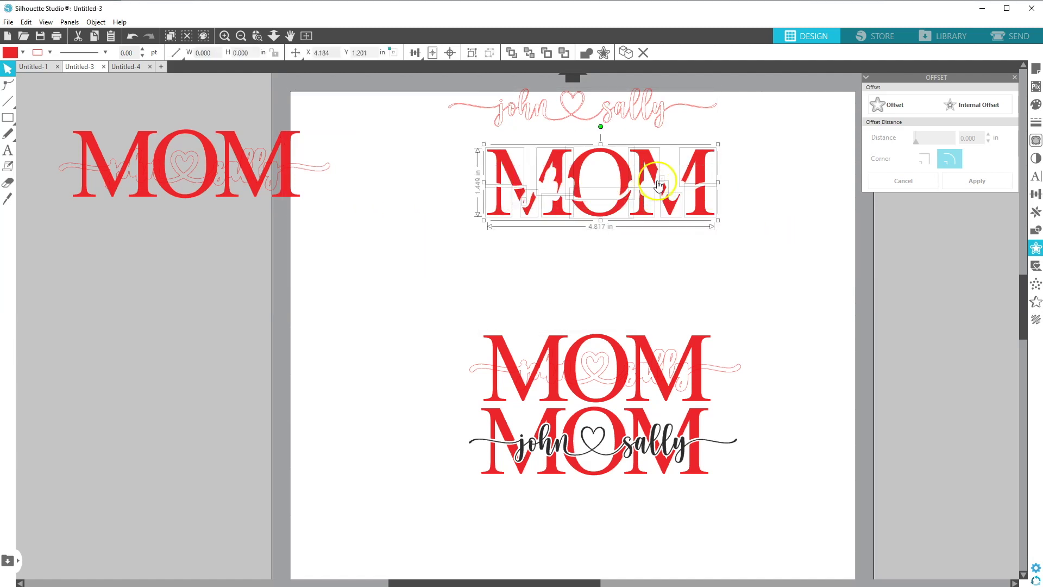
Select all the cut letter pieces of the upper MOM and join them into a single object
click(663, 183)
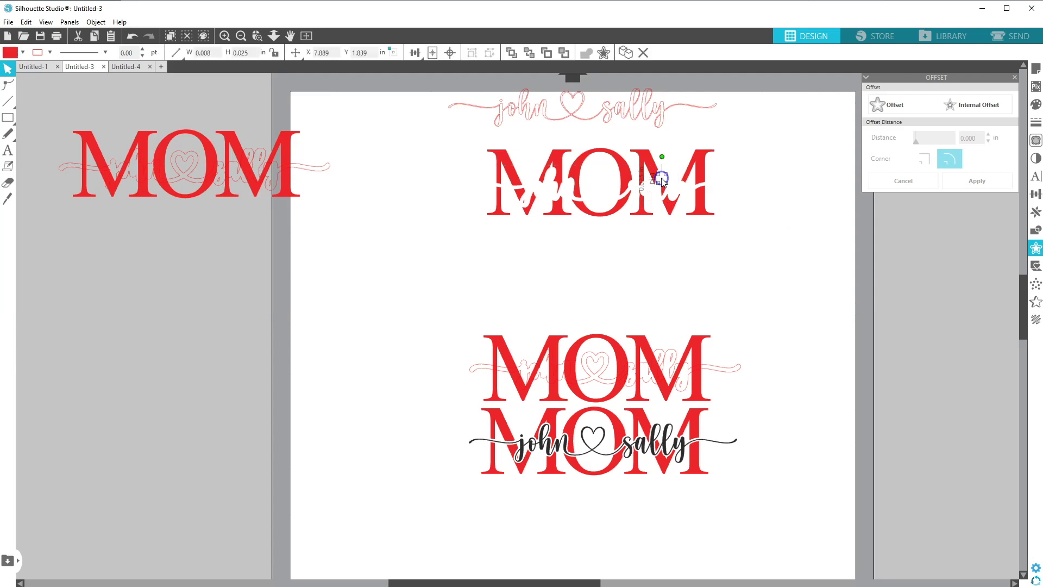
click(760, 188)
click(520, 204)
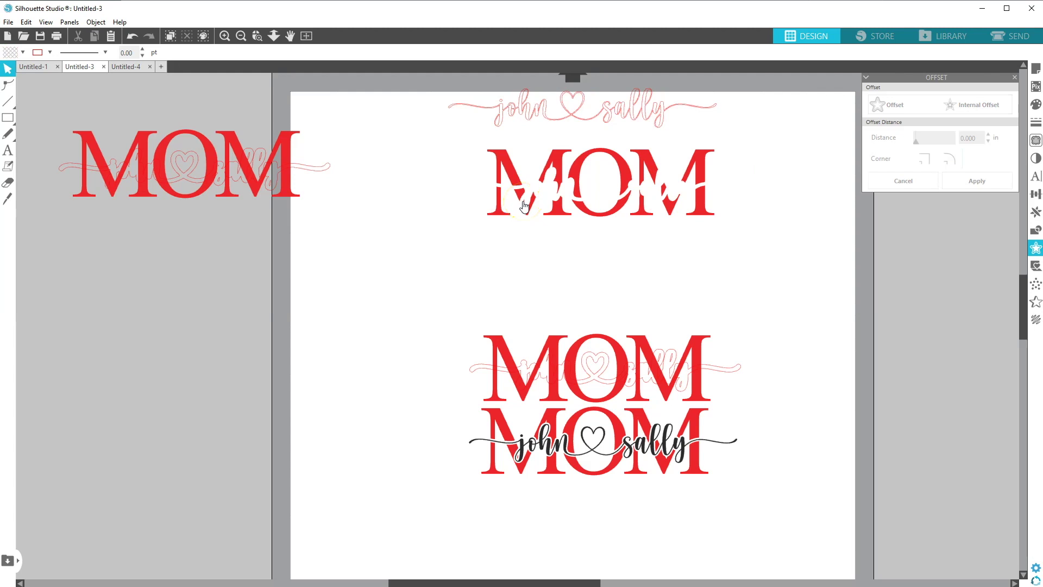
drag(431, 172, 733, 211)
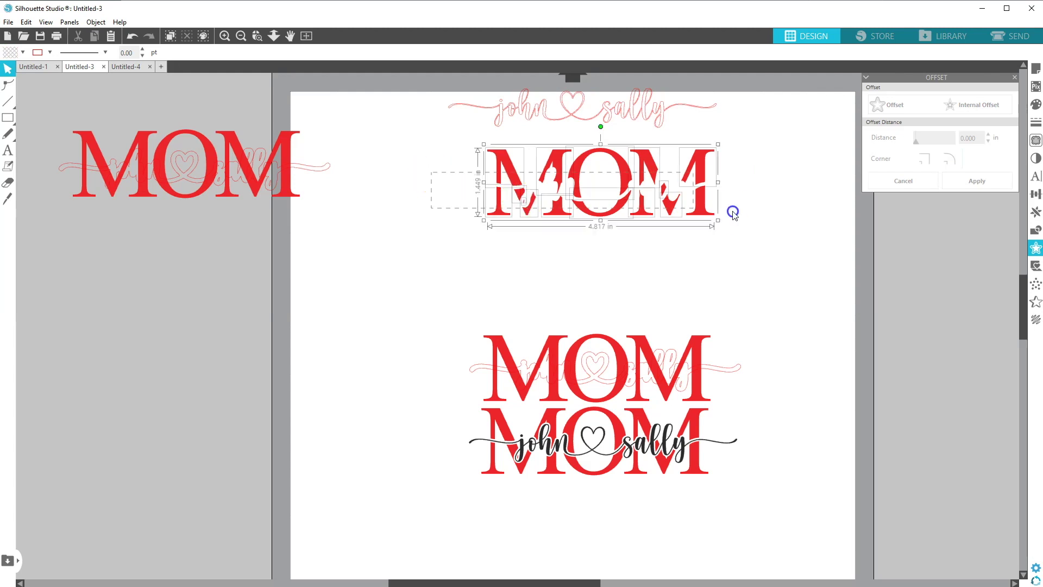
right_click(677, 205)
click(701, 378)
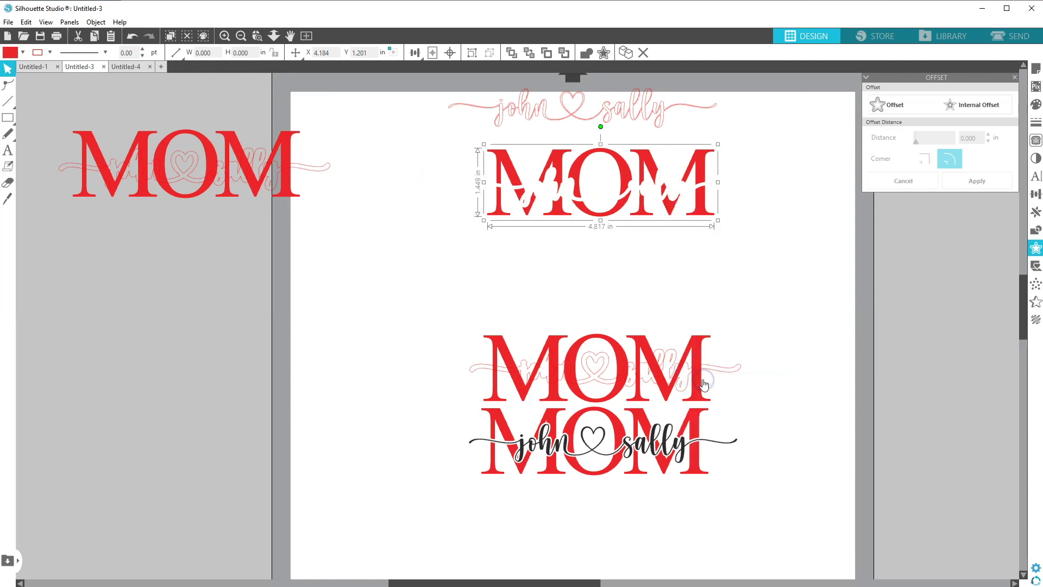
Give the outlined name-and-heart design above MOM a black line colour and a black fill
click(610, 109)
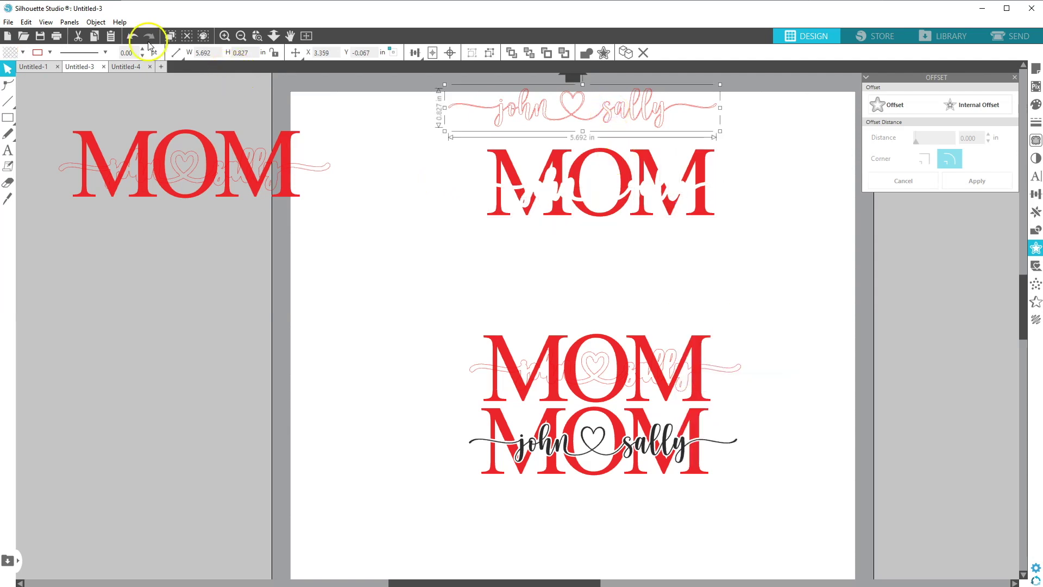
click(48, 53)
click(57, 69)
click(24, 53)
click(23, 53)
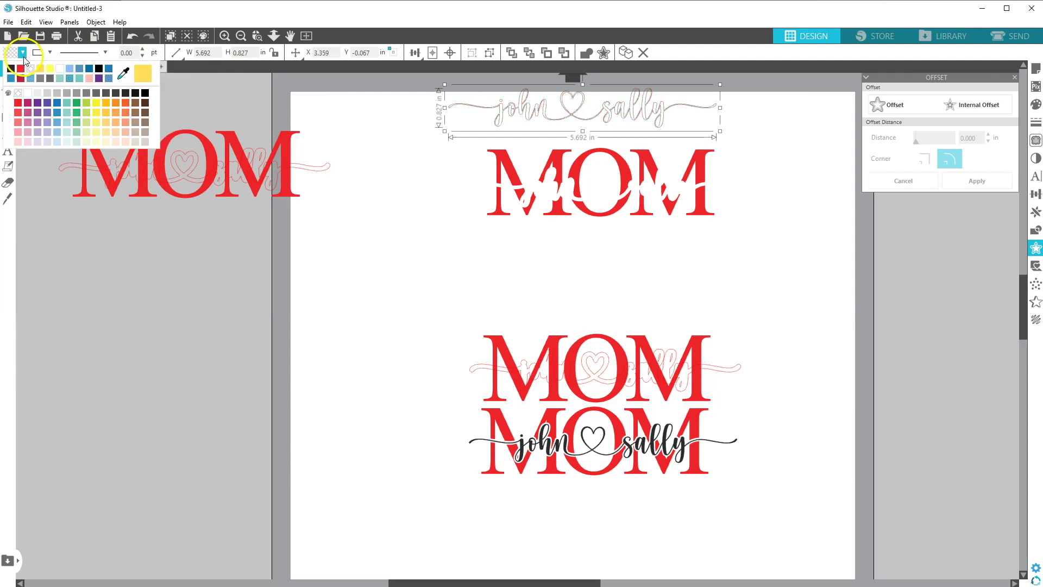
click(13, 70)
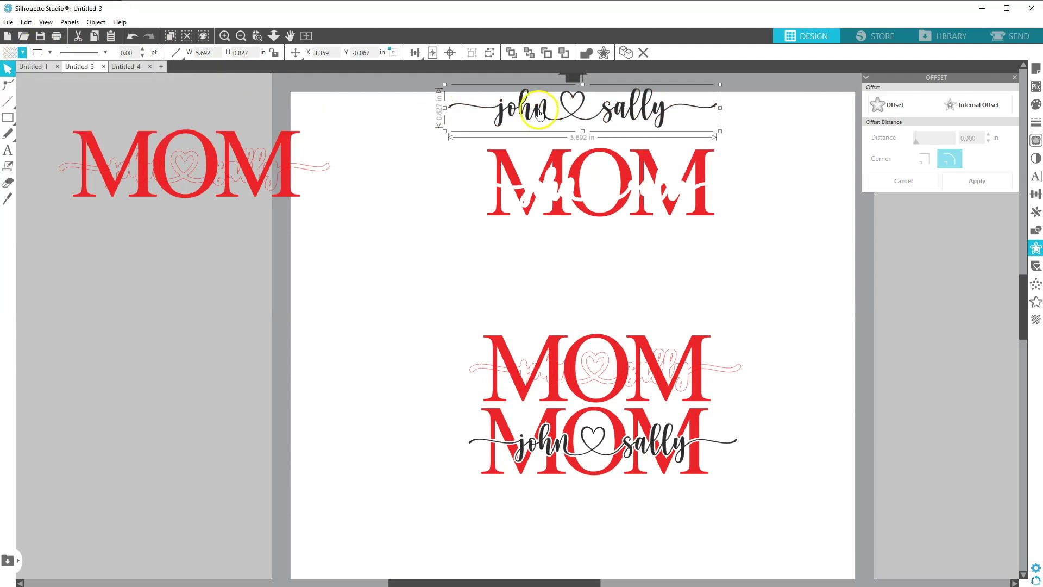
Fit the black name design into the knocked-out MOM with its heart in the O, and move both down together just above the other designs
drag(558, 156, 566, 193)
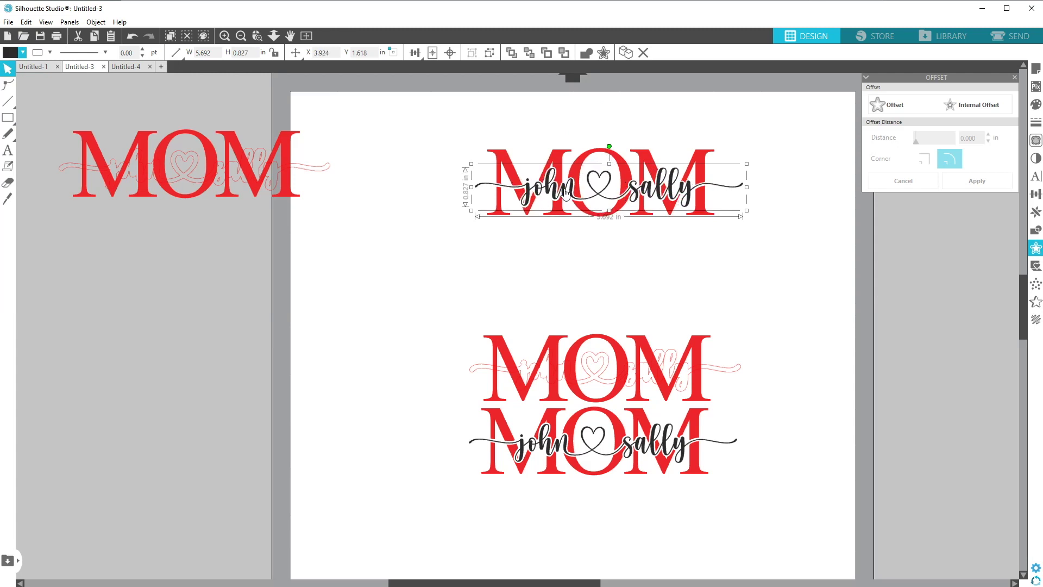
drag(433, 146, 729, 258)
drag(698, 217, 689, 299)
click(686, 195)
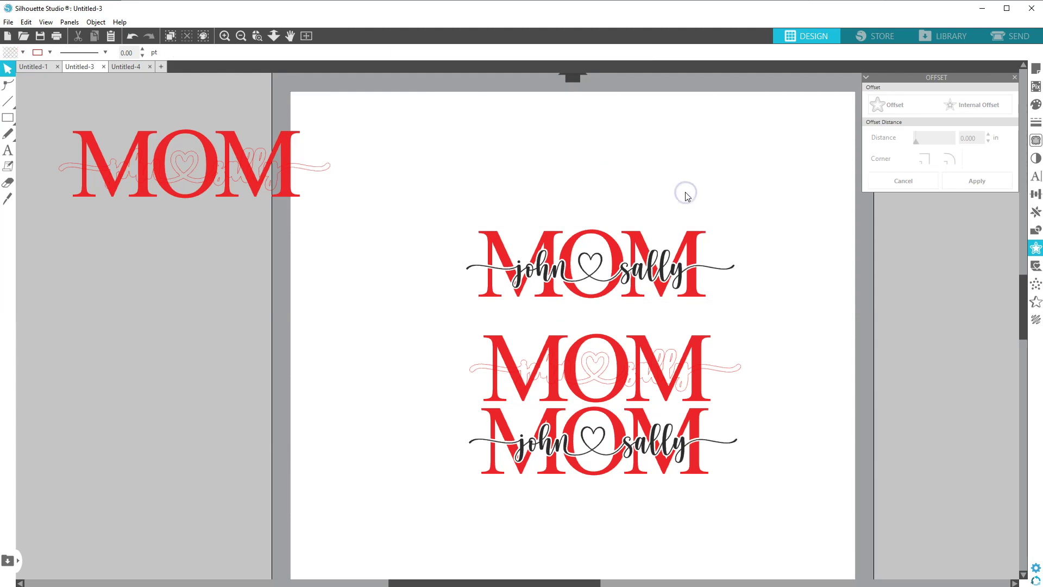